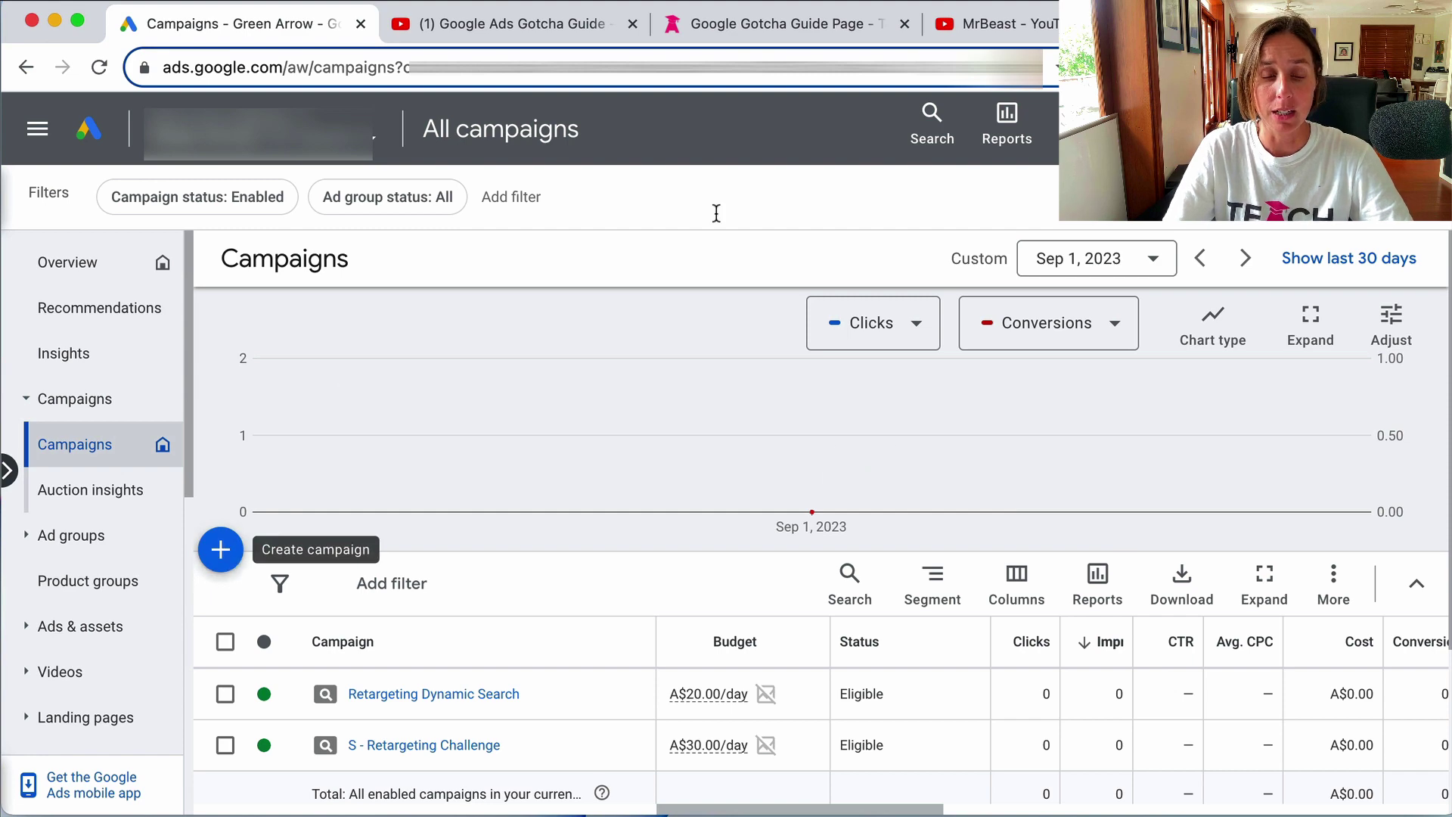
- Open the + Create campaign options on the Campaigns page
click(231, 559)
- Choose New campaign to reach the campaign objective page
click(287, 569)
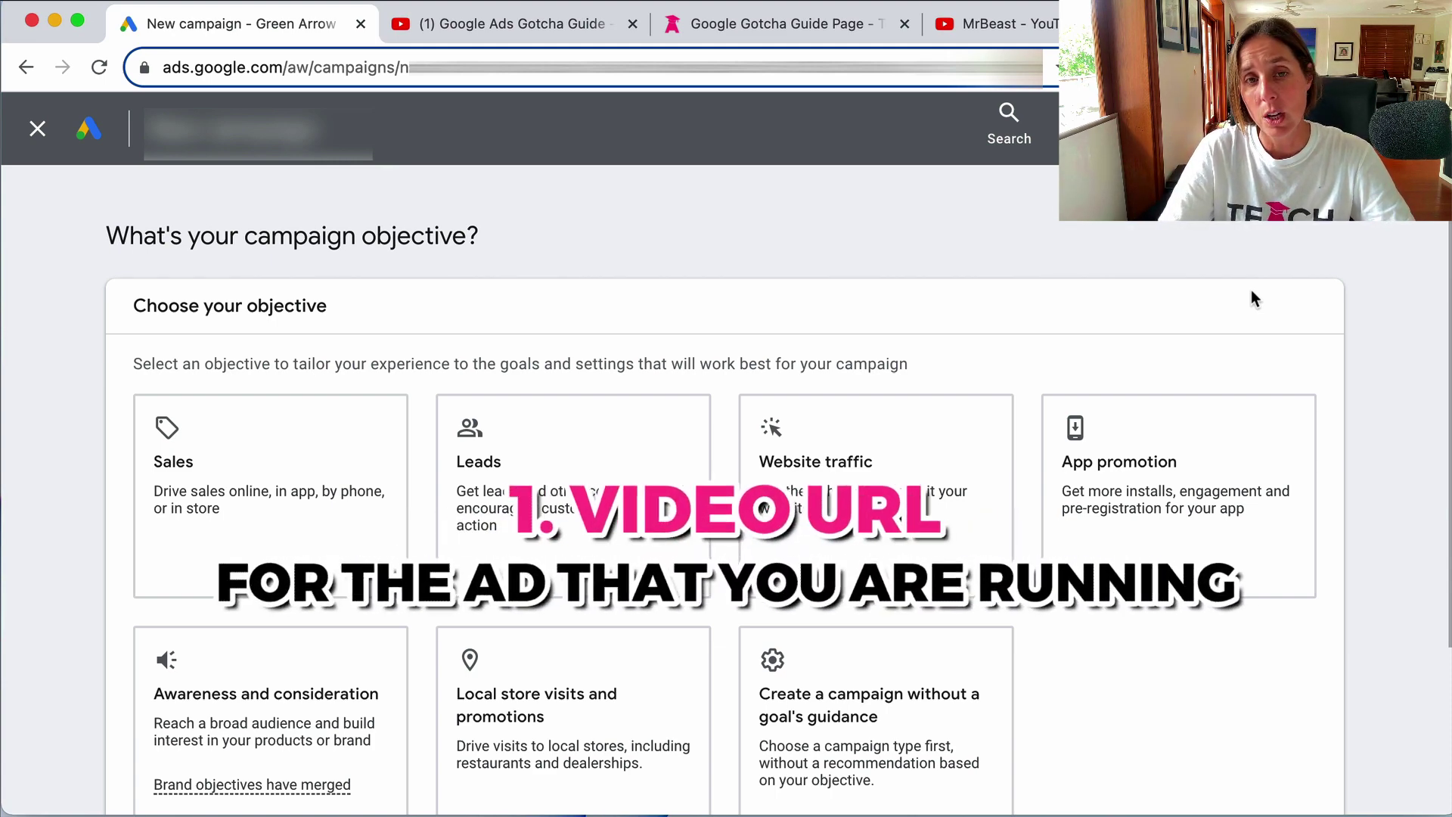
- Review the YouTube ad video, the Gotcha Guide landing page, then the MrBeast channel tab
click(561, 24)
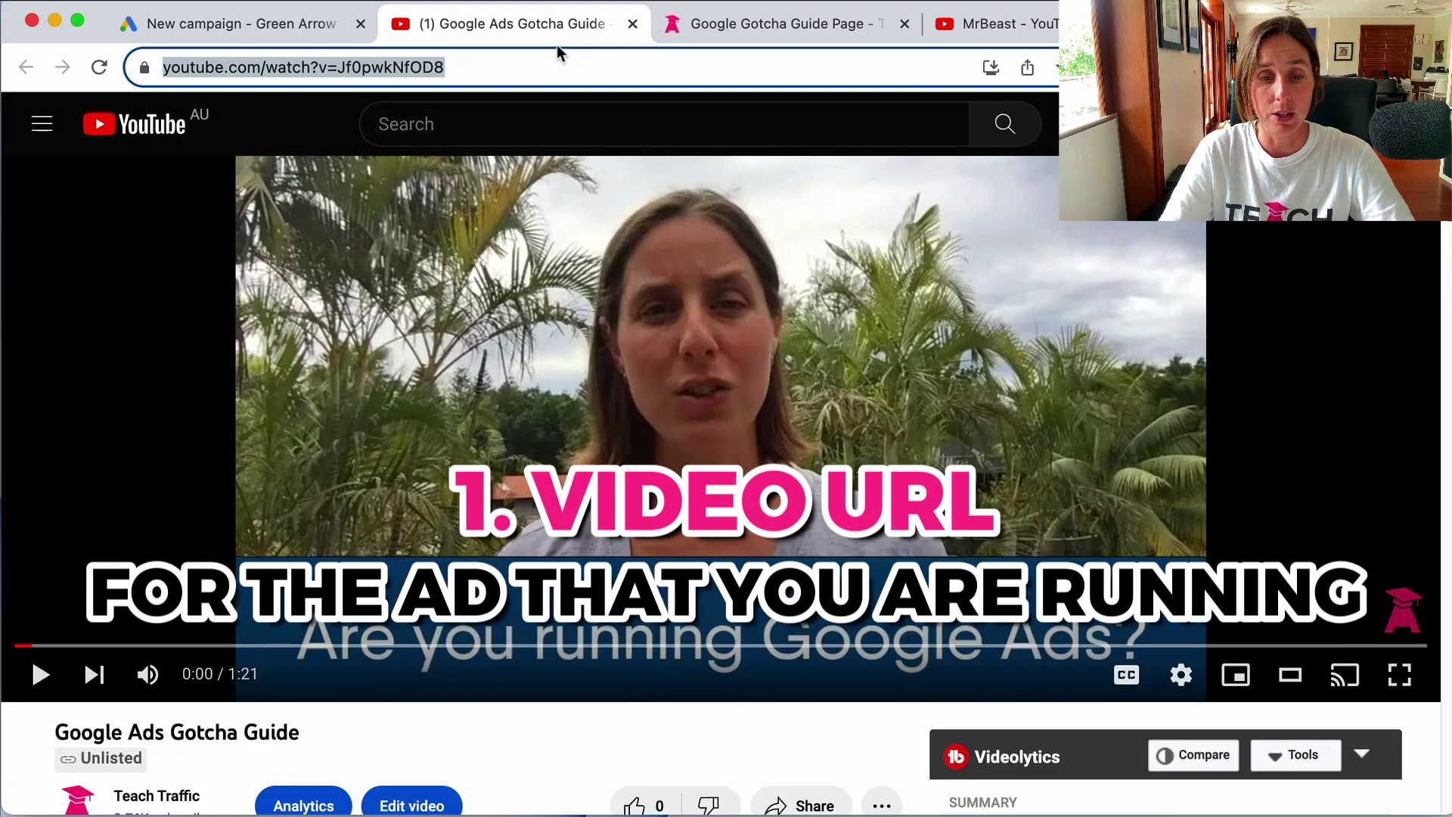
click(503, 69)
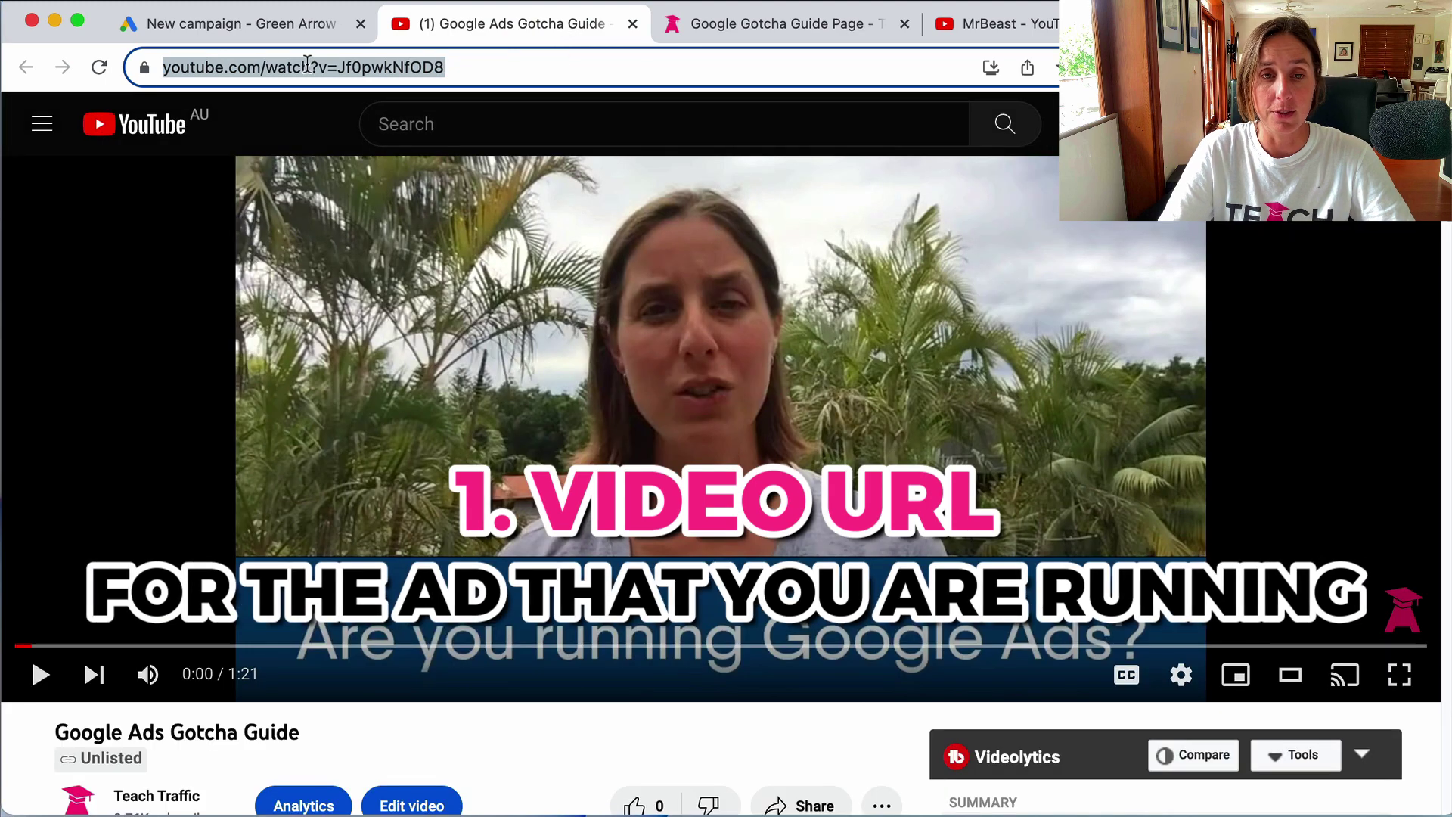
click(774, 26)
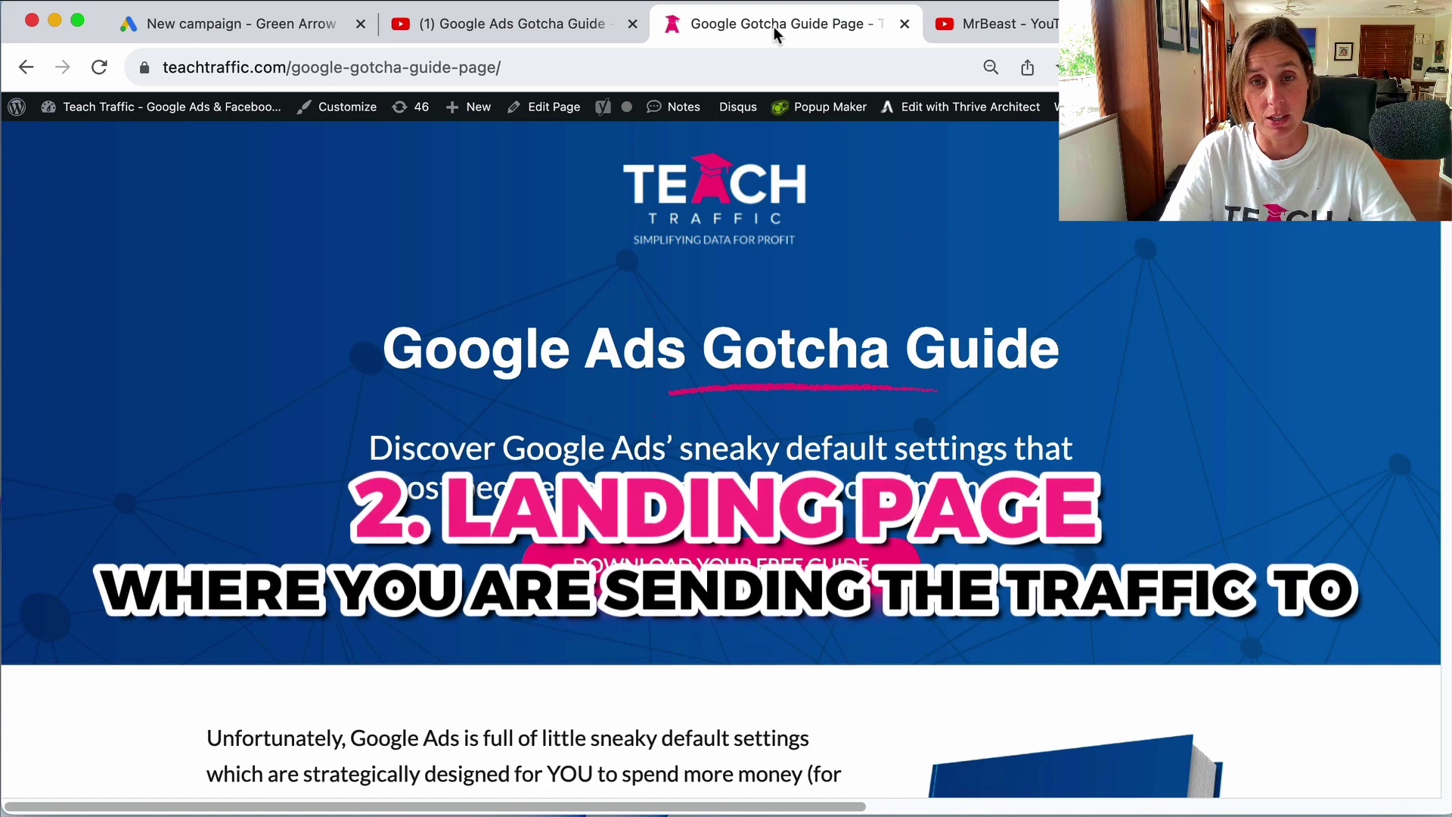
click(997, 24)
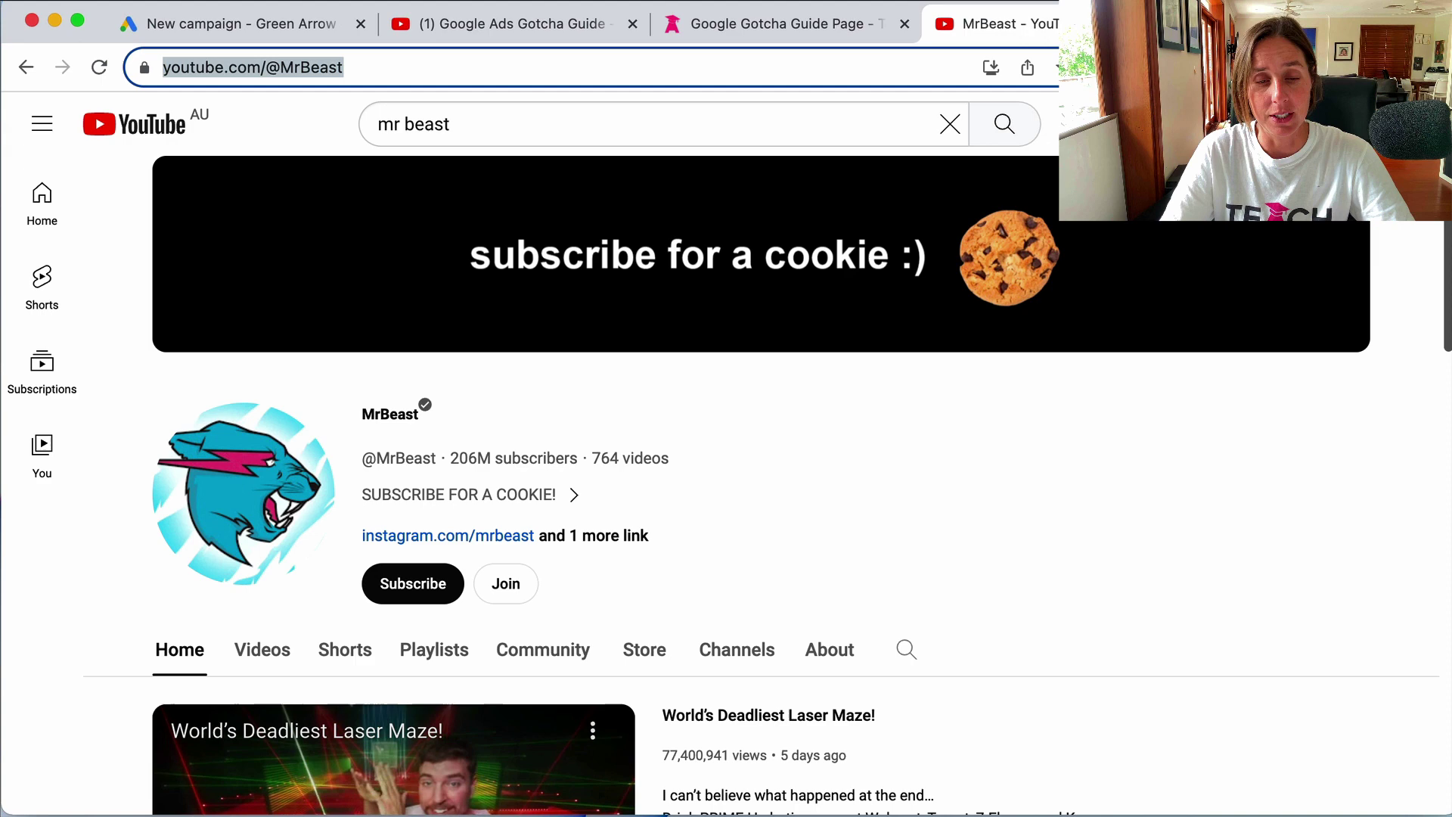
- Back in Google Ads, create the campaign without a goal's guidance
click(265, 41)
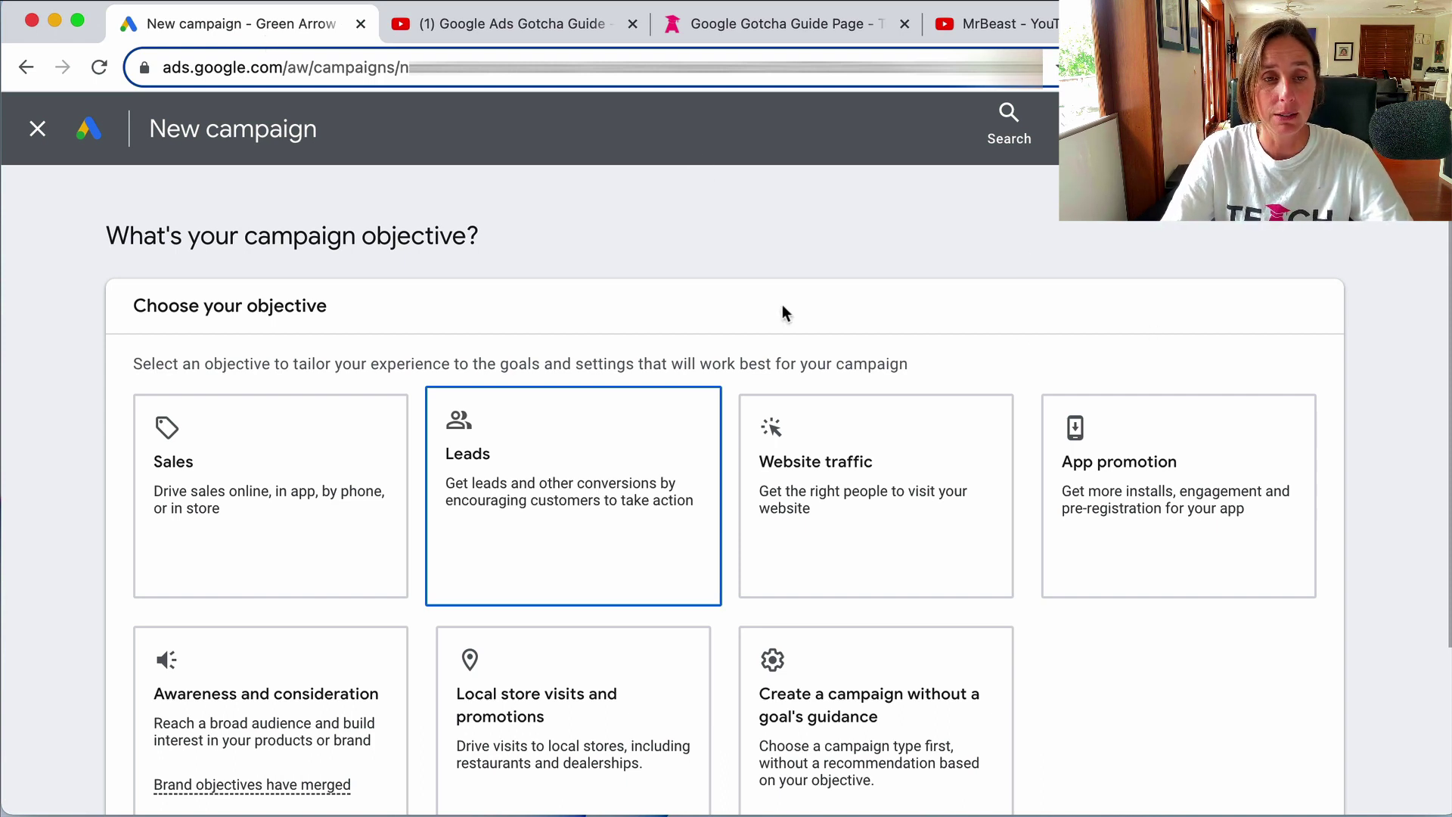
scroll(840, 279, down, 1)
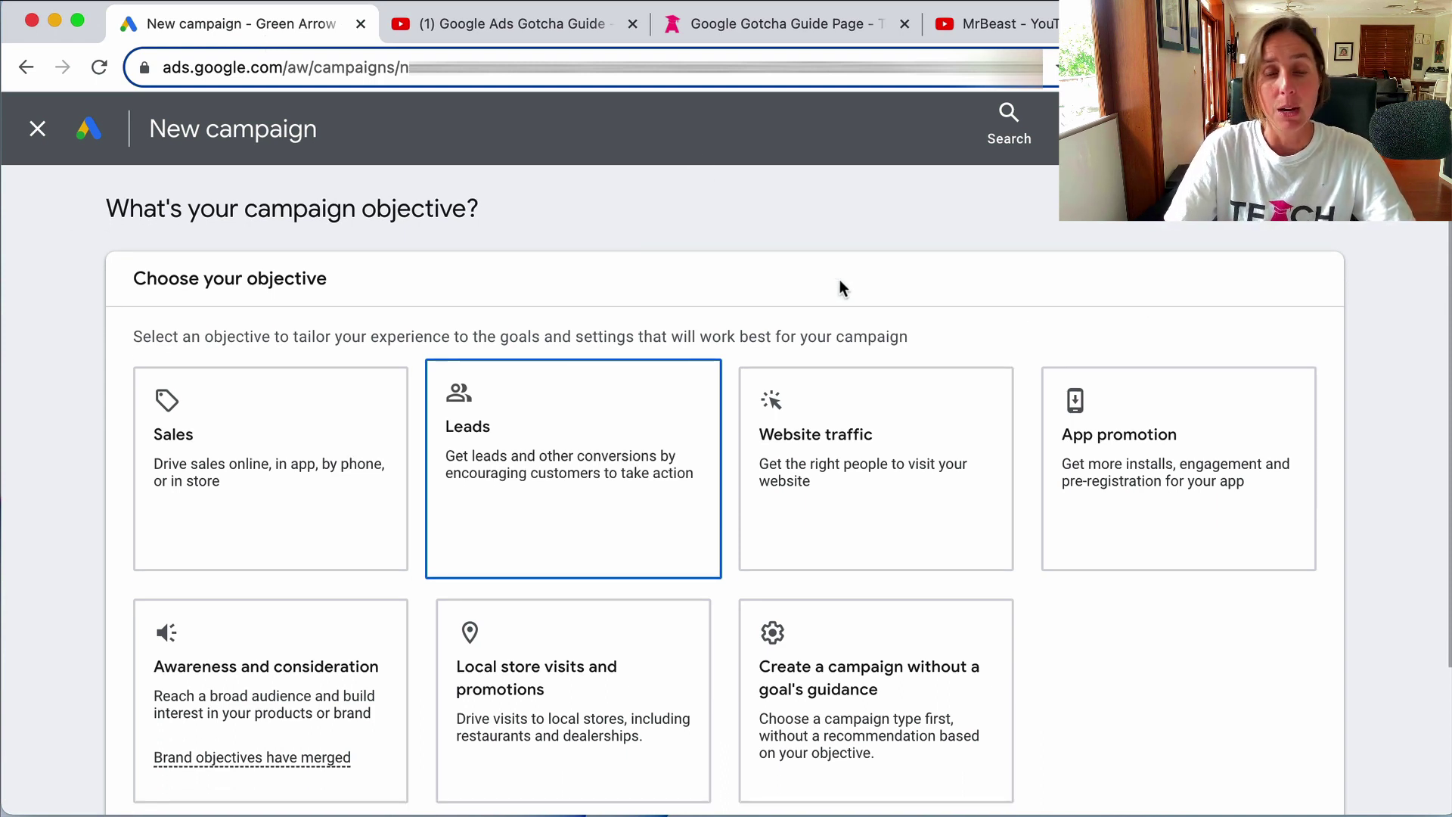
click(852, 707)
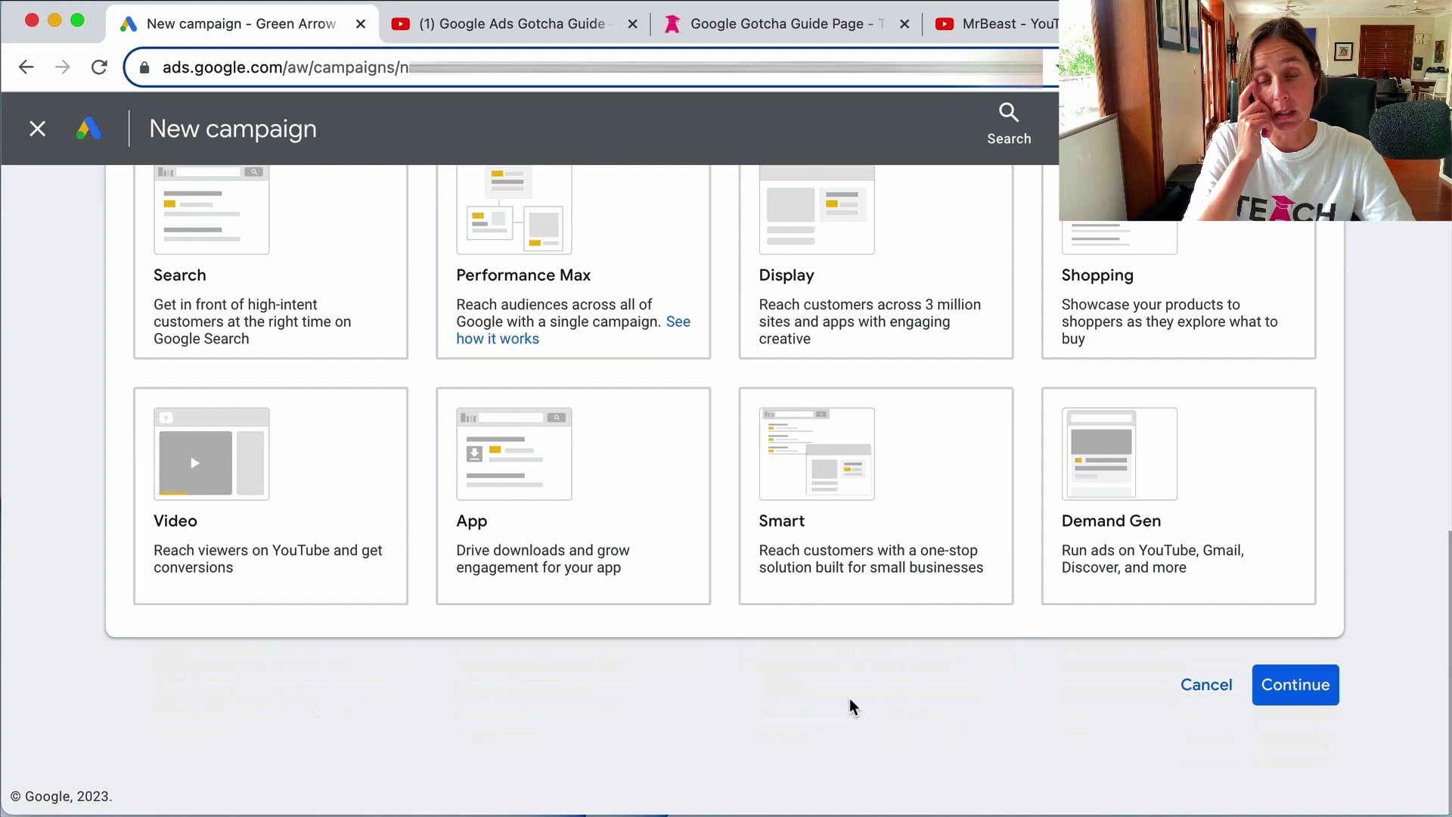
scroll(851, 708, up, 7)
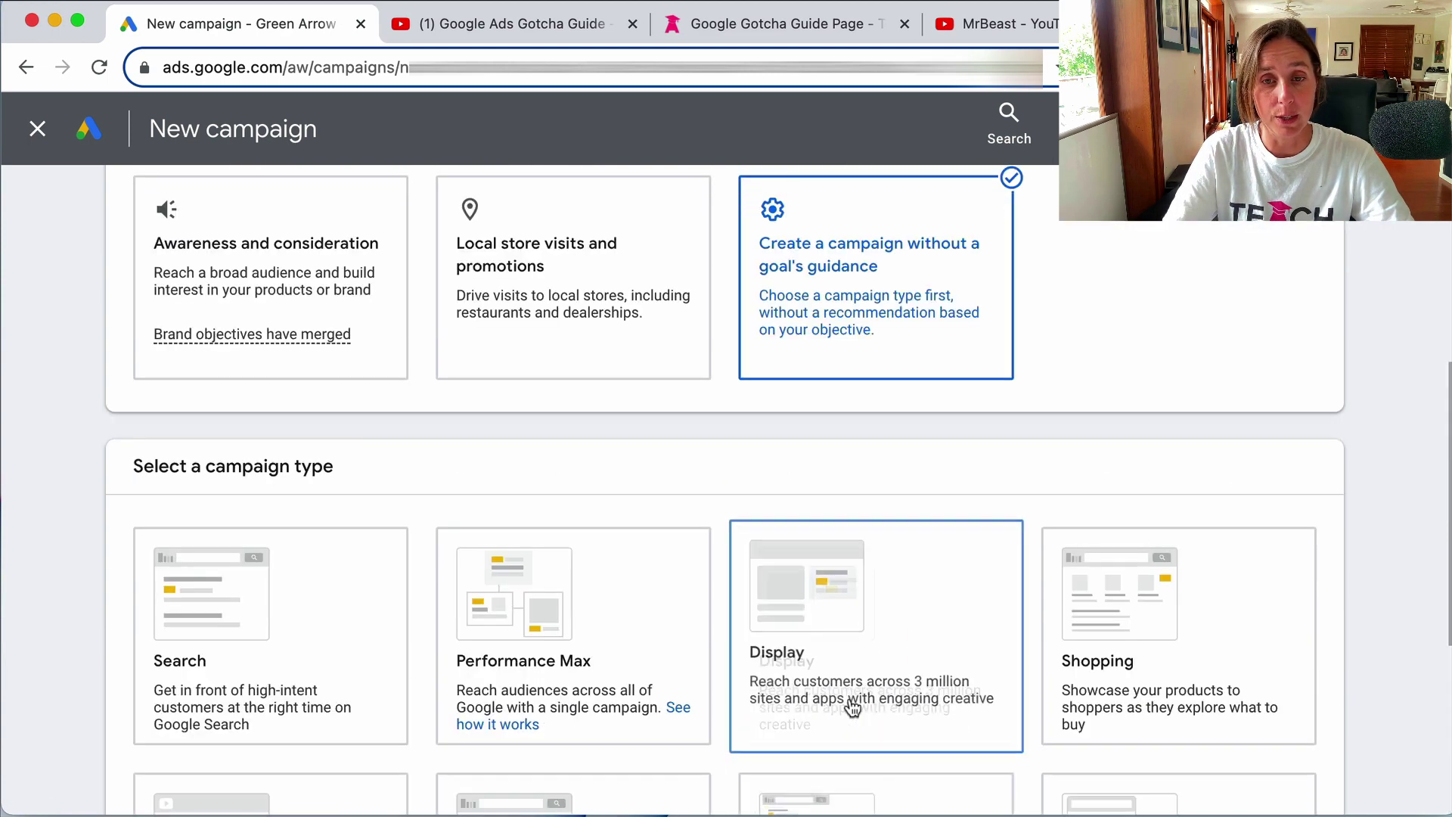
scroll(1027, 473, up, 2)
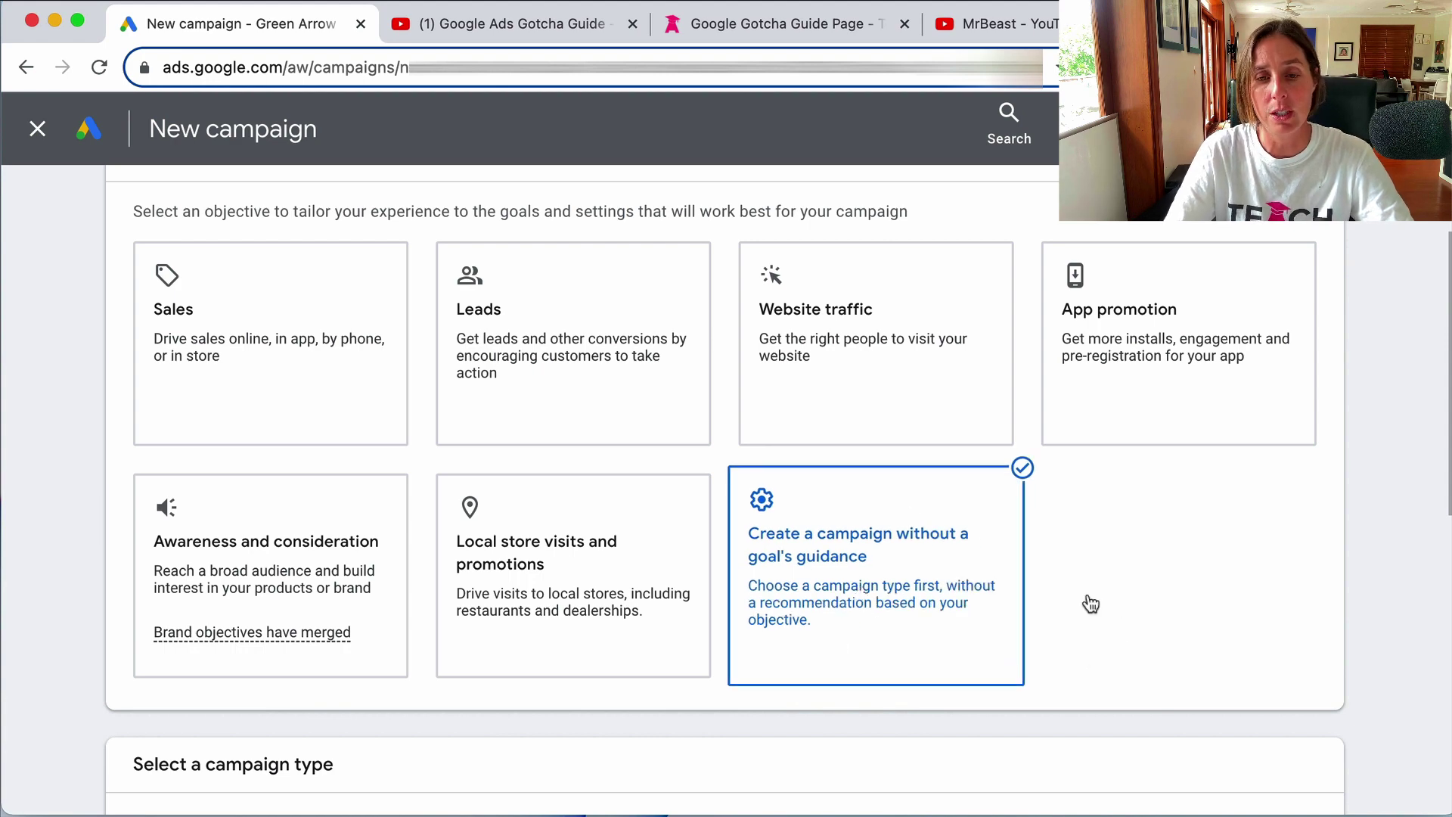
scroll(1280, 632, down, 5)
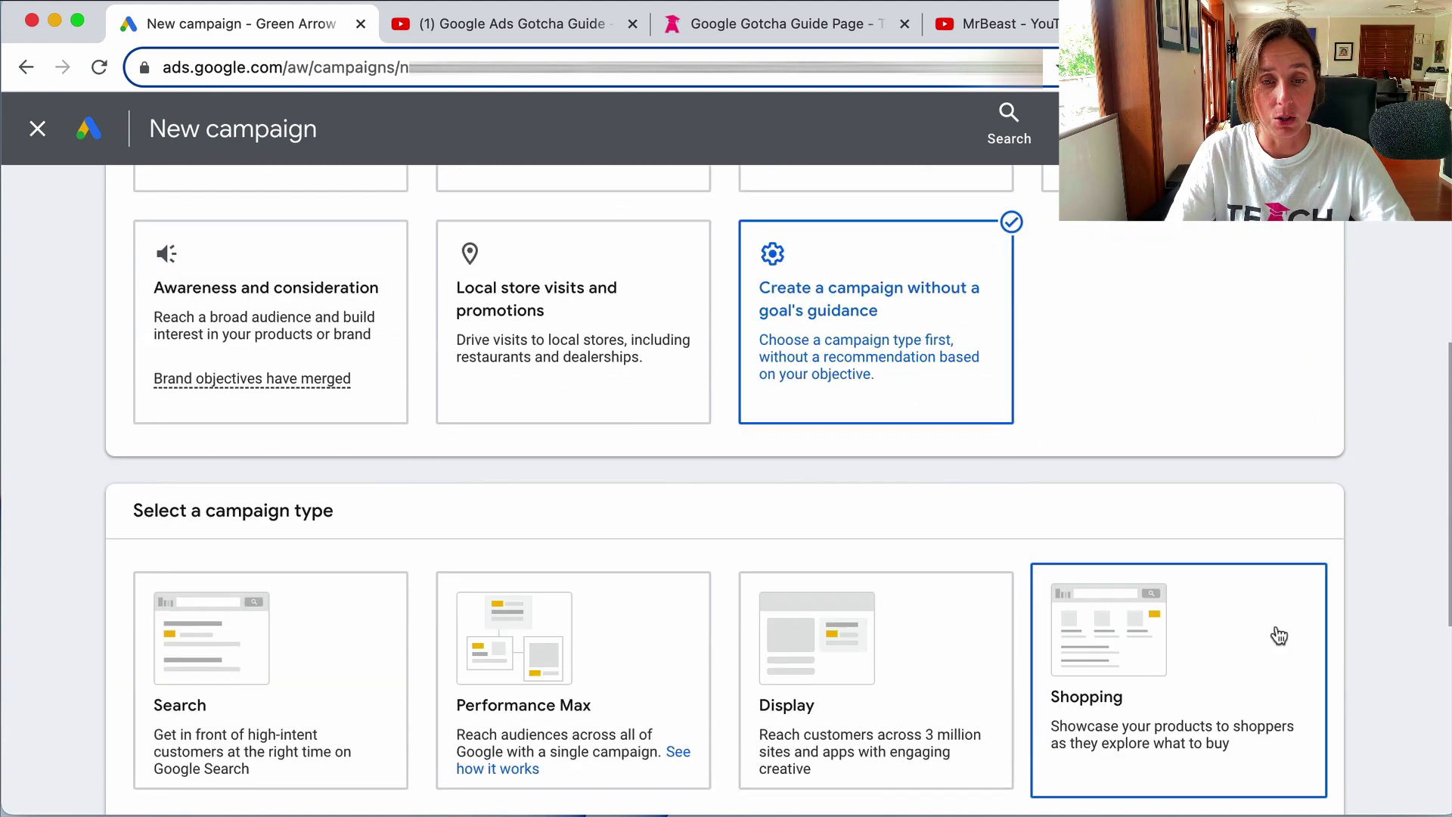
scroll(1278, 633, down, 6)
- Select the Video campaign type, keep the Video views subtype, and continue
click(351, 489)
scroll(353, 484, down, 5)
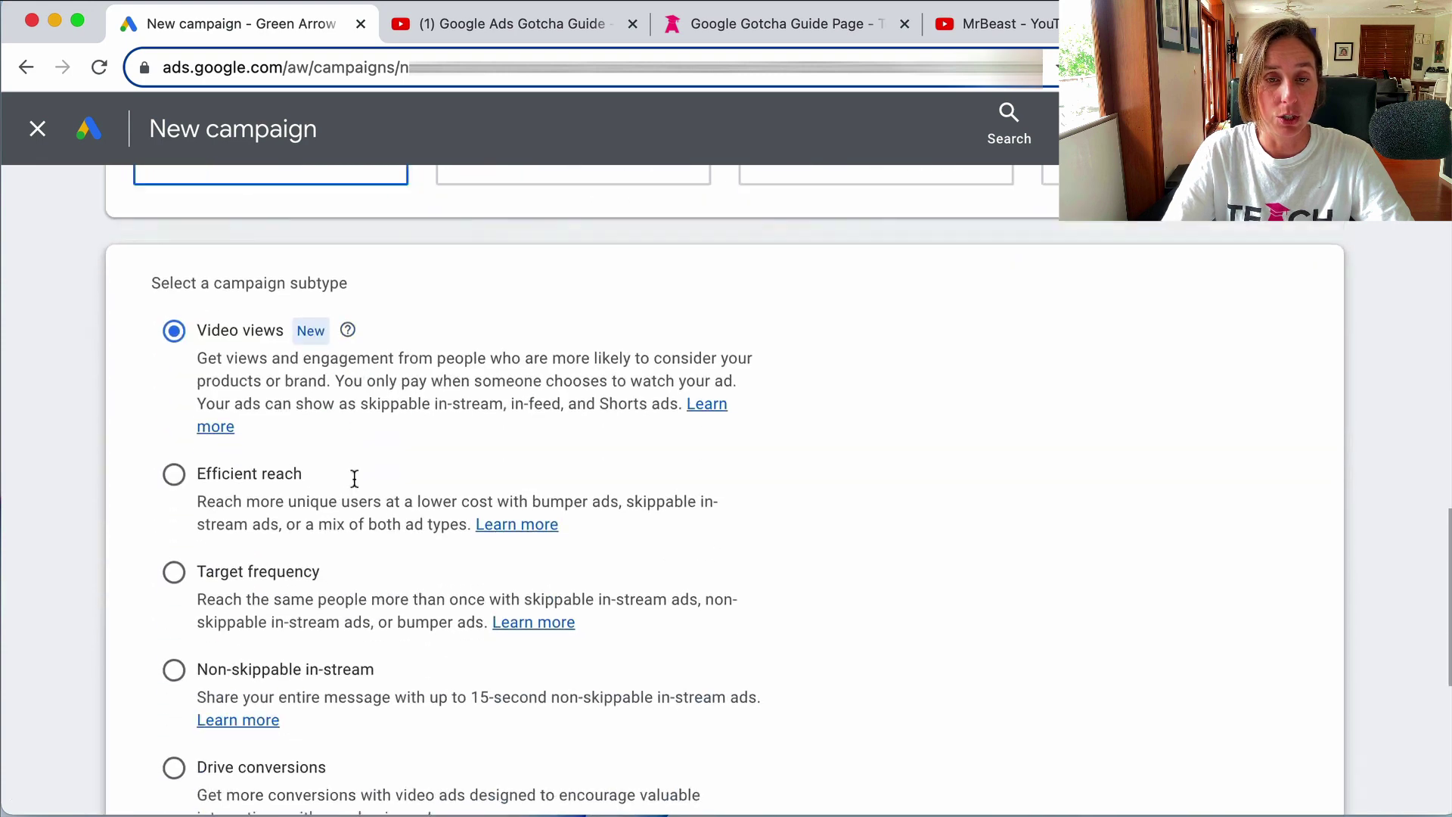
scroll(356, 483, down, 1)
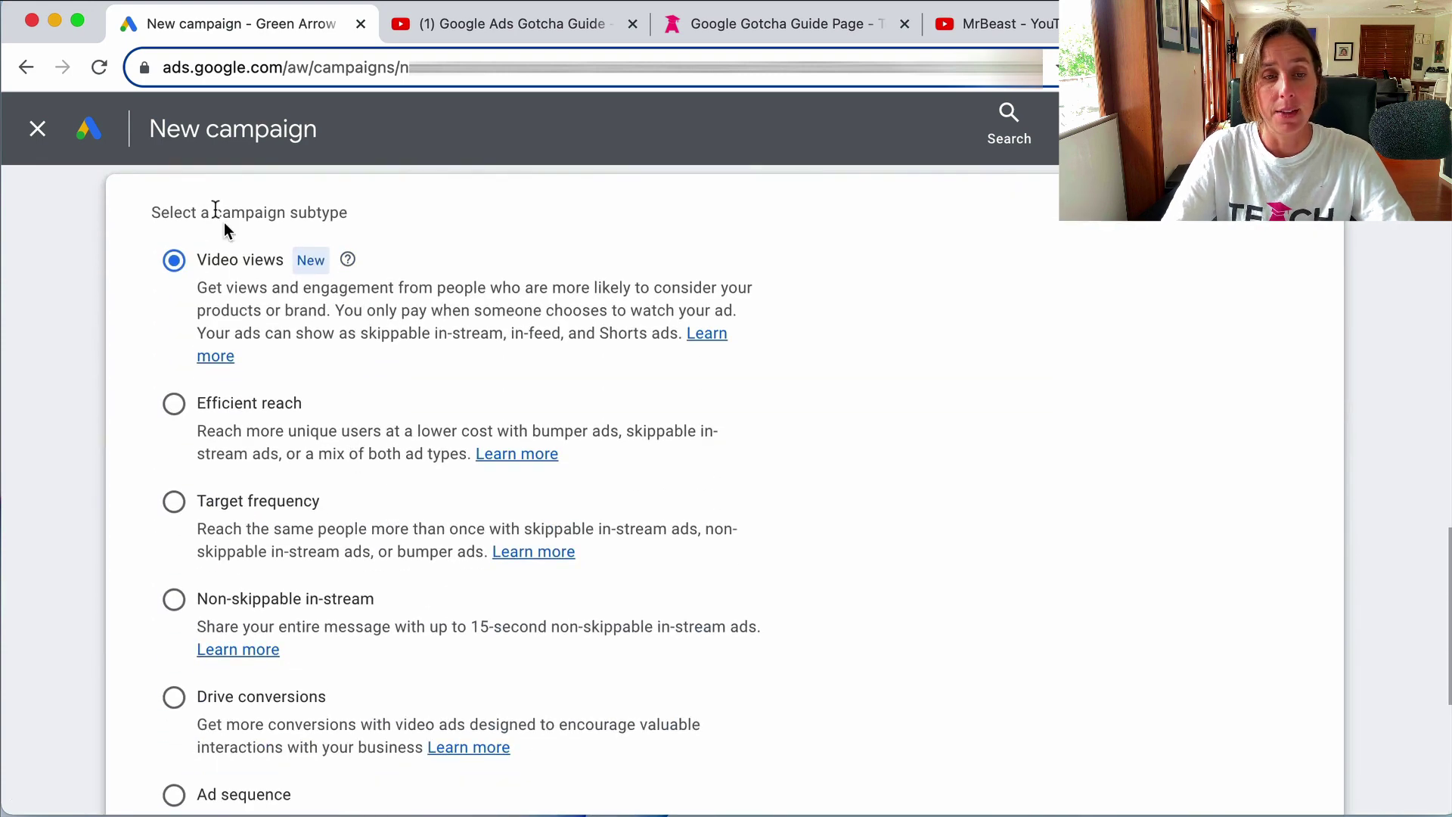
drag(153, 212, 376, 219)
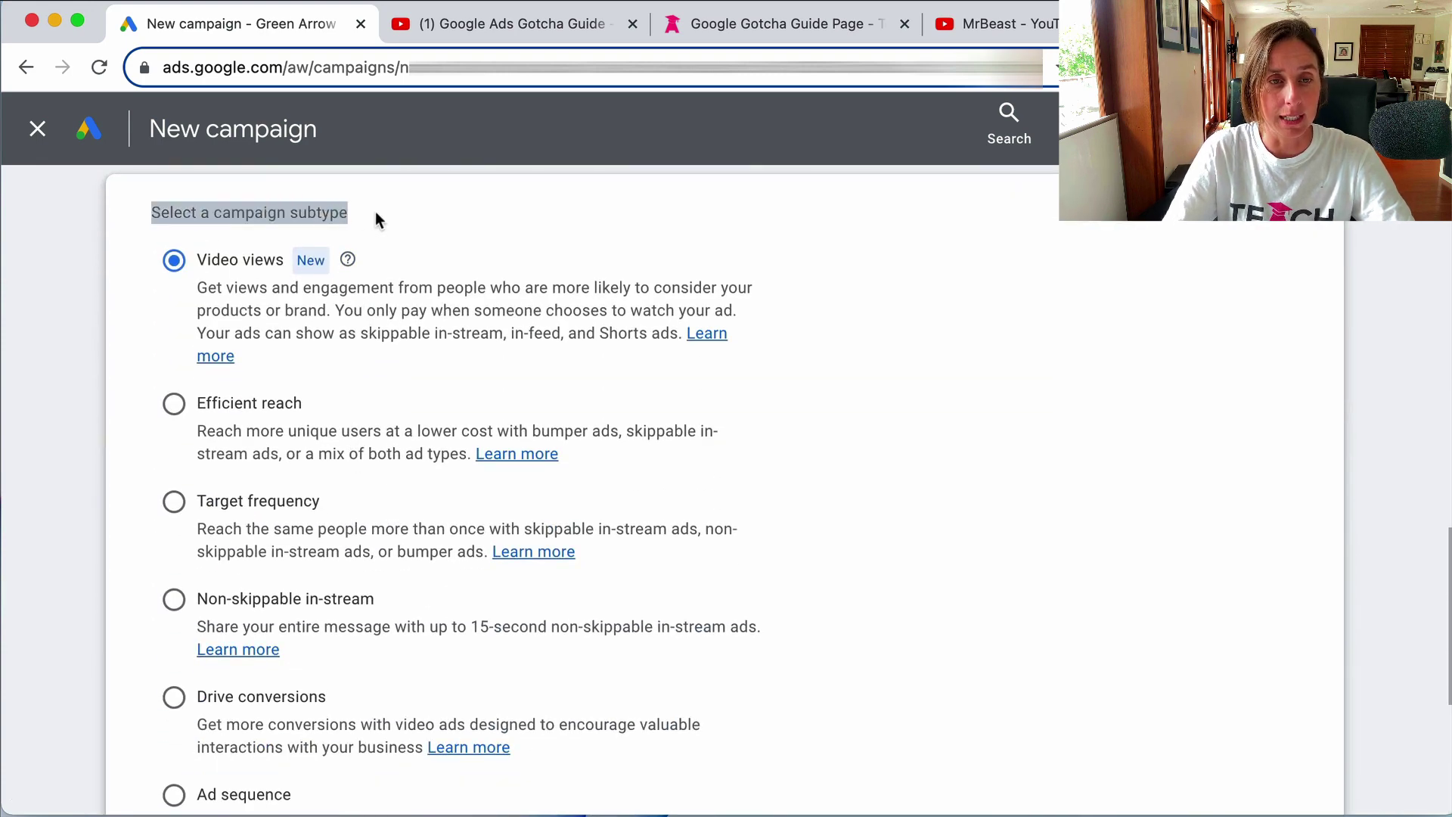
click(375, 213)
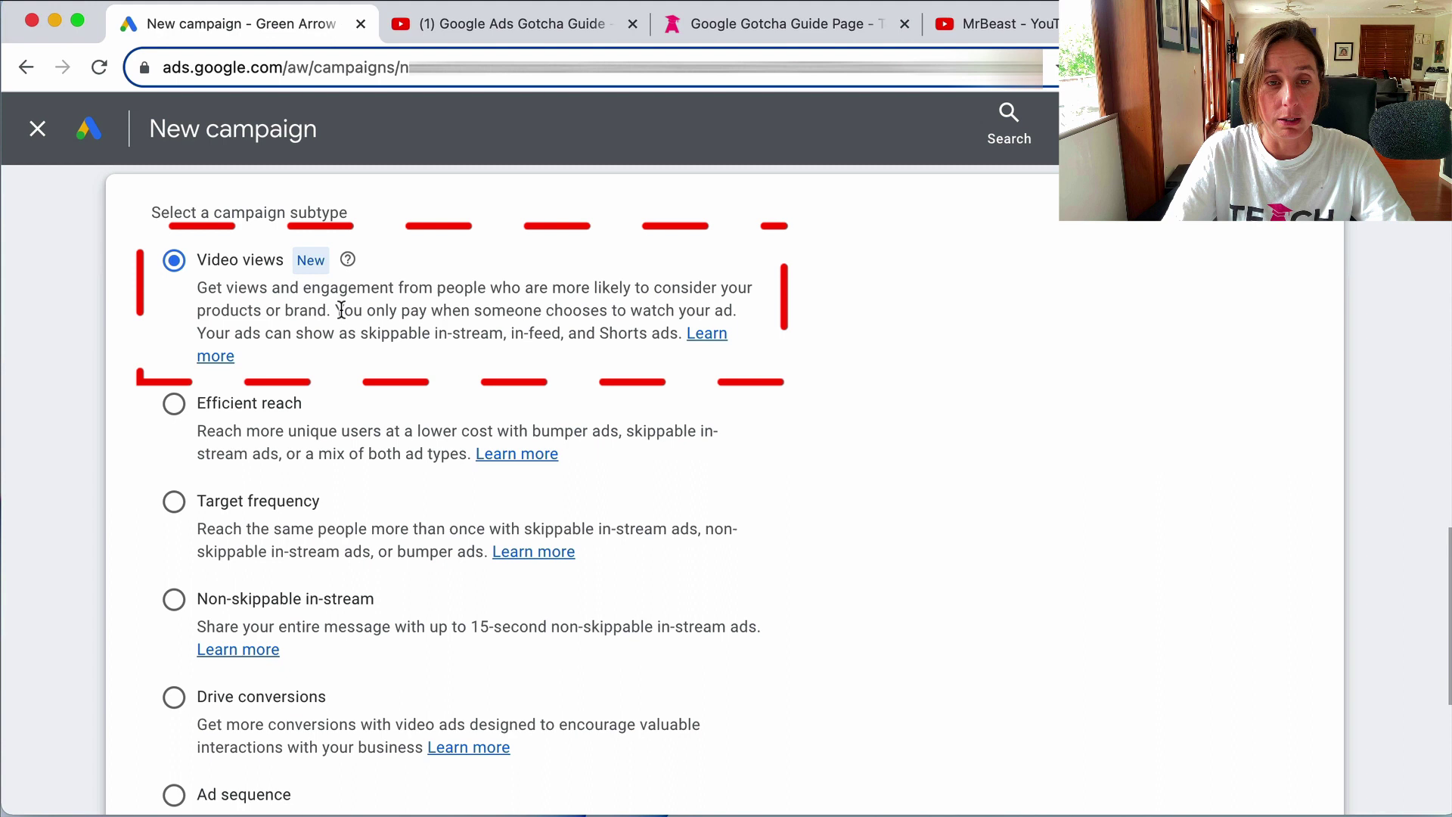
drag(220, 333, 685, 336)
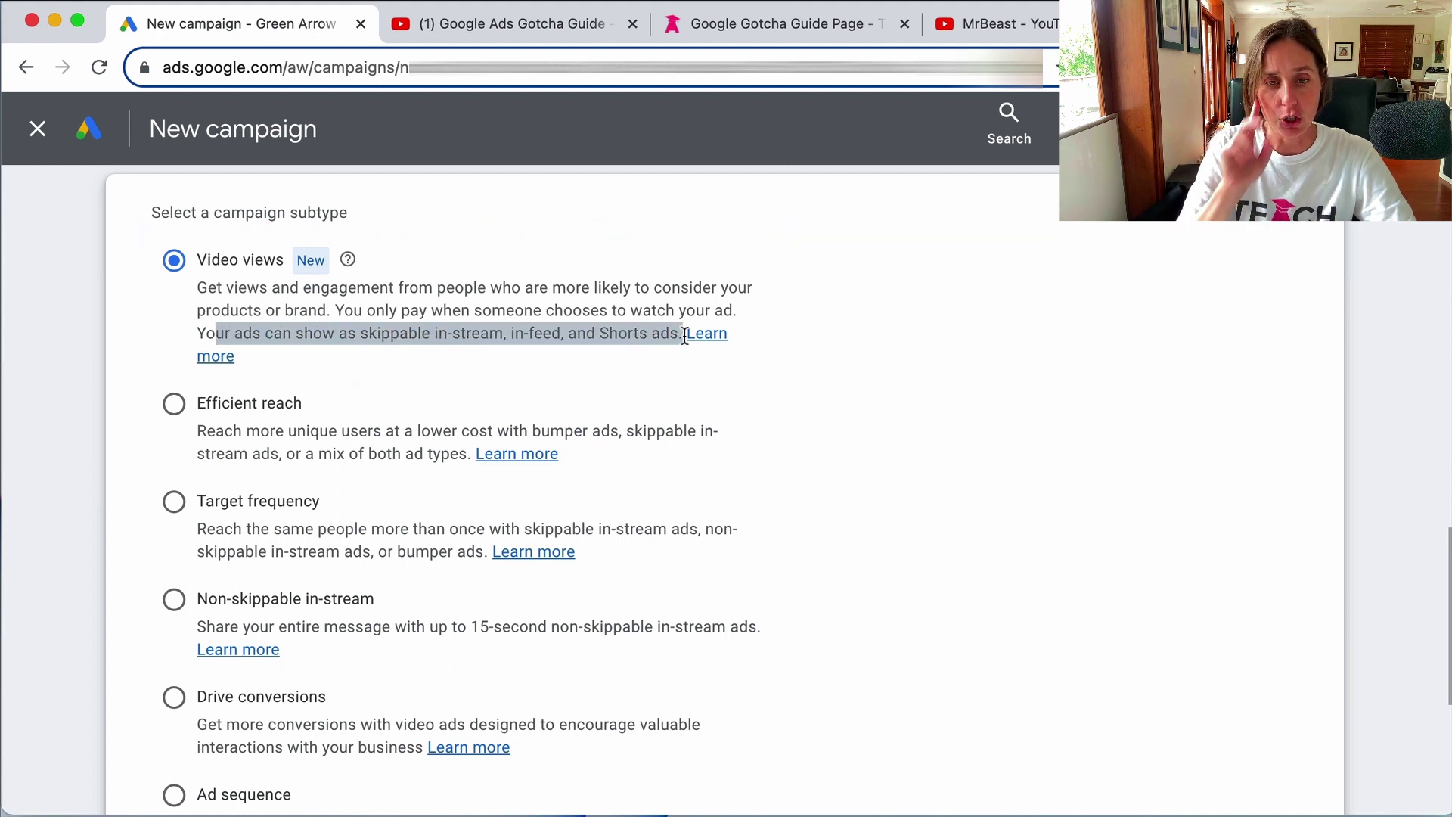
click(662, 334)
scroll(1318, 556, down, 5)
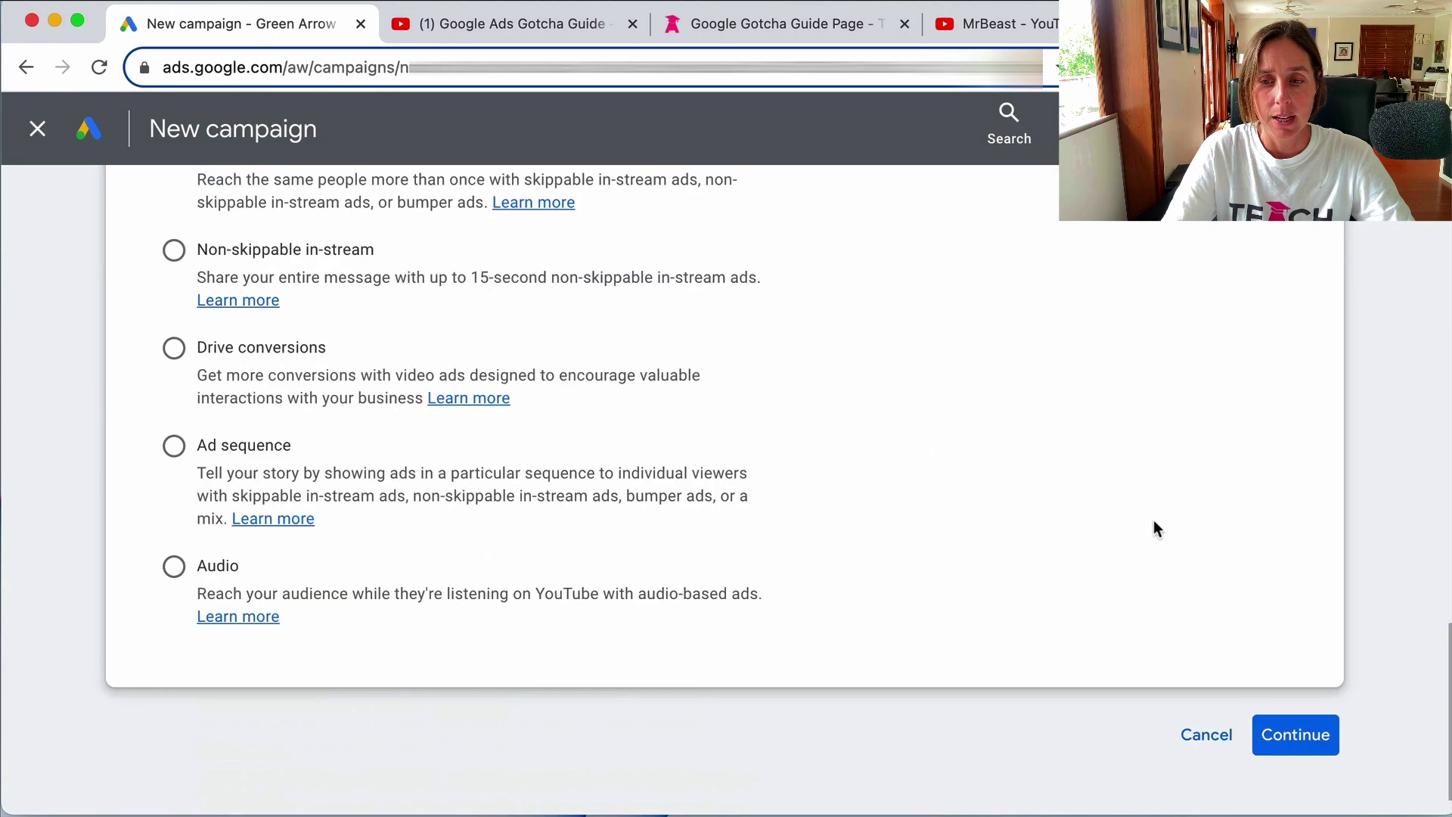
click(1294, 738)
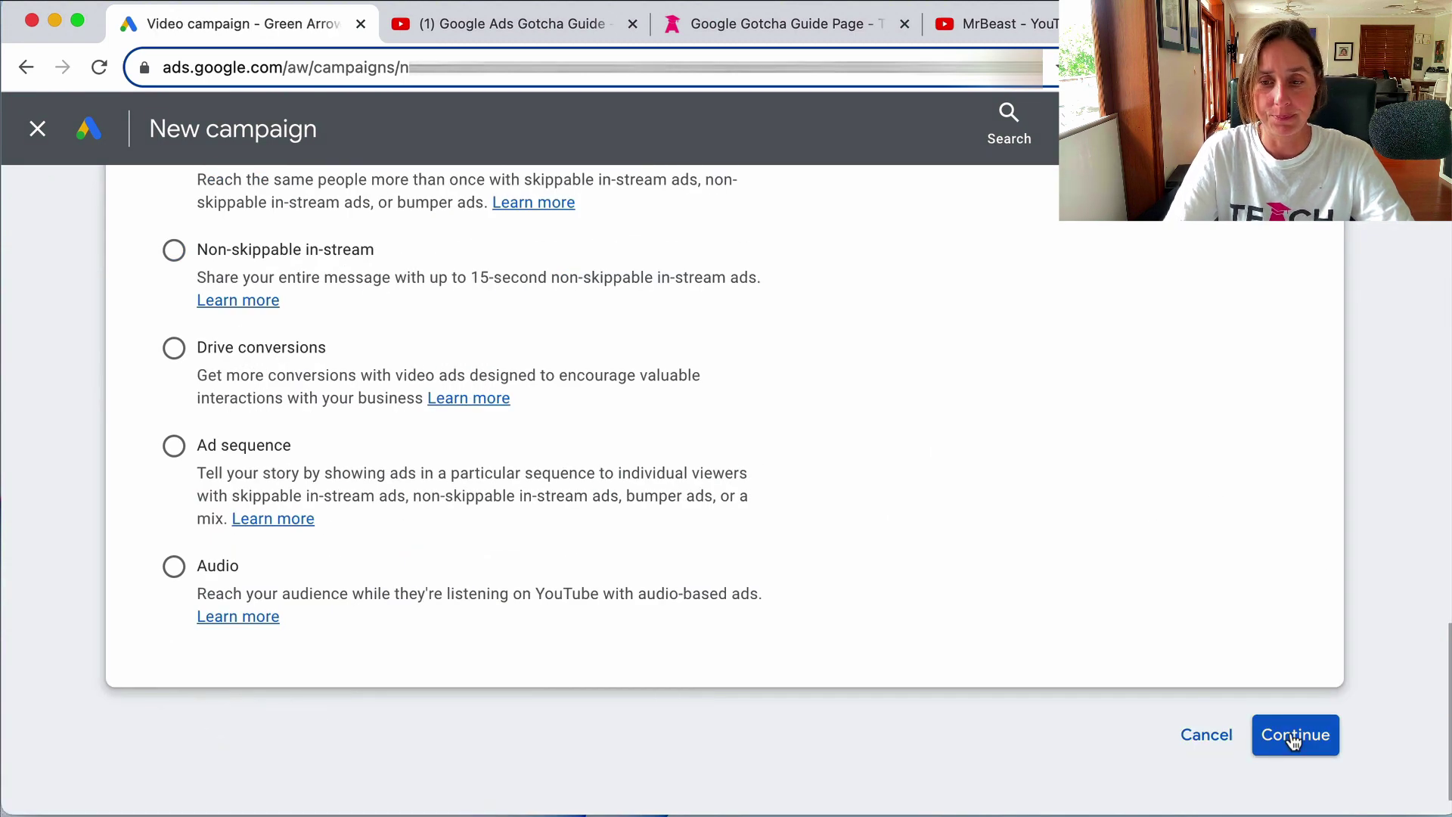
- Rename the campaign to 'Video views - test'
click(1294, 737)
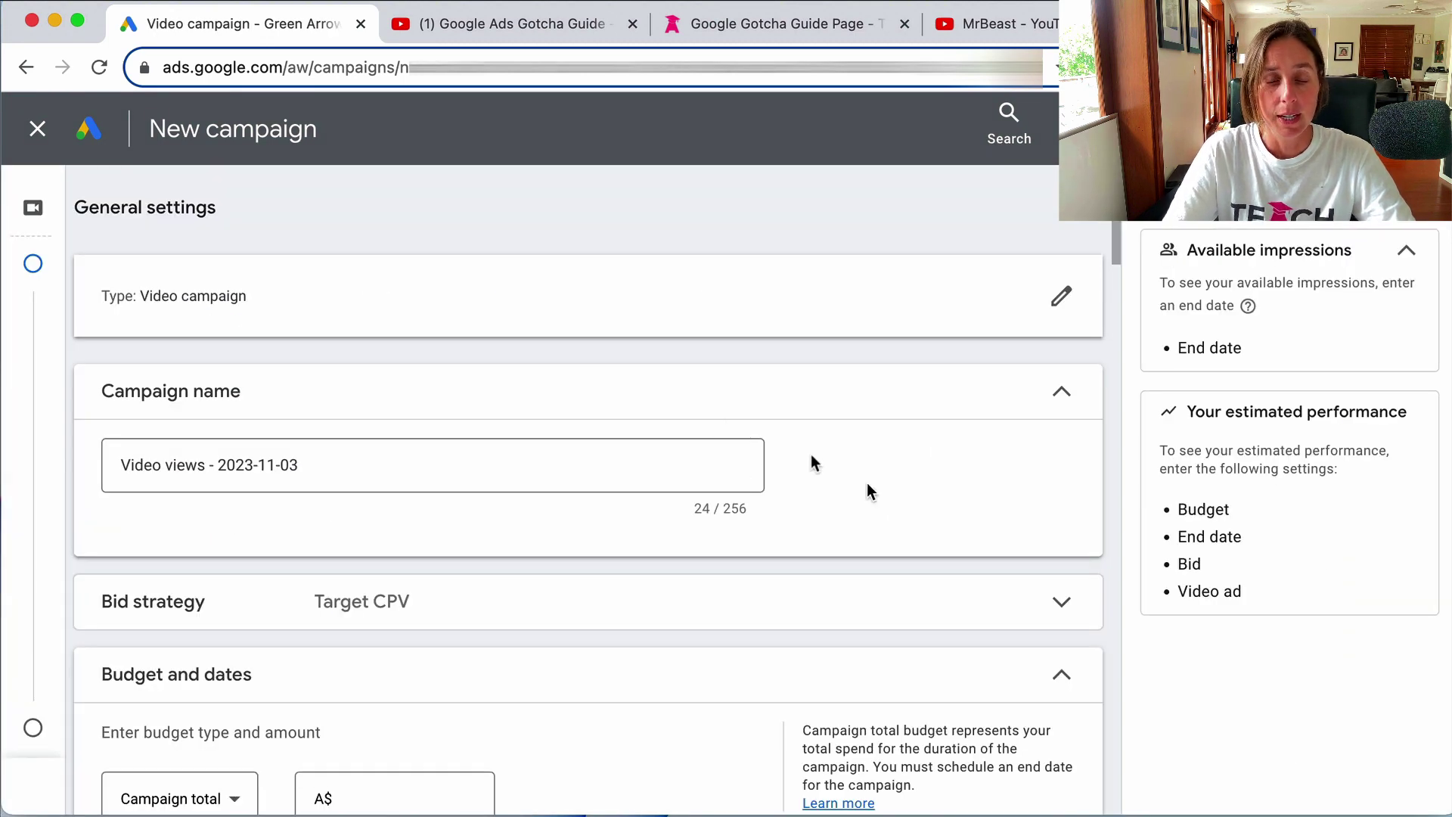
scroll(406, 338, down, 1)
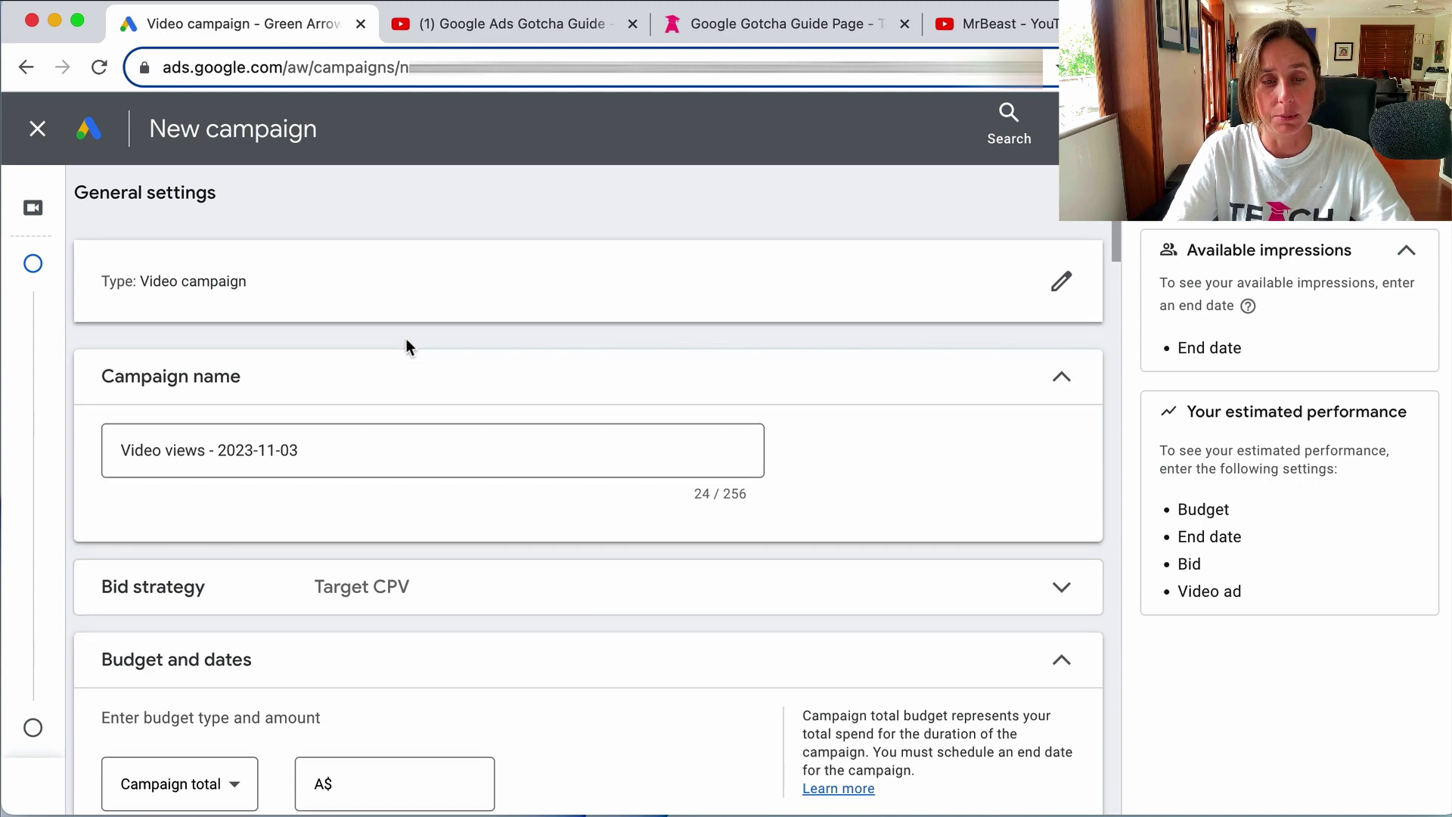
drag(358, 431, 218, 454)
text(tes)
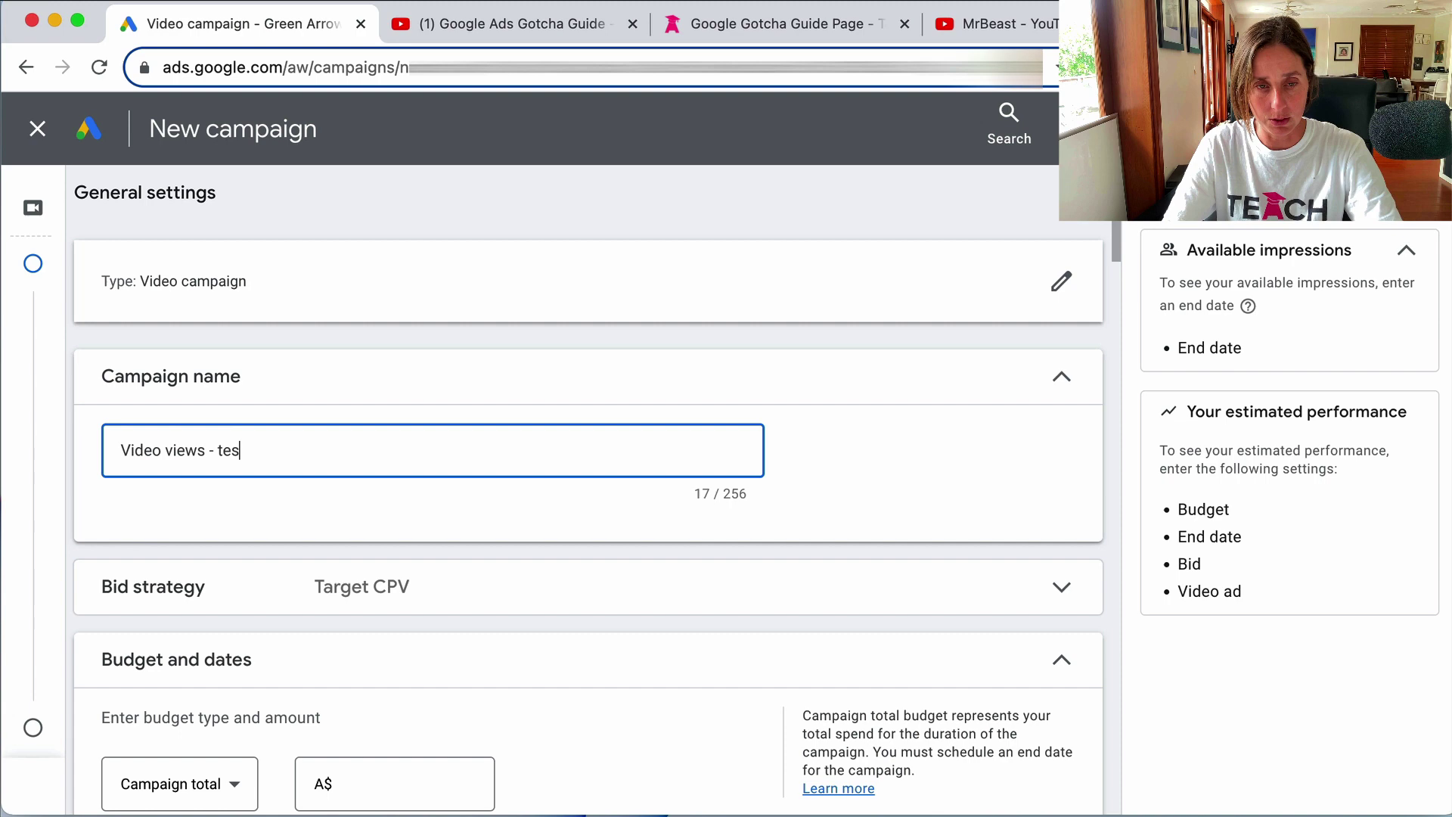
text(t)
- Review the Target CPV bid strategy details, then collapse them
scroll(423, 454, down, 4)
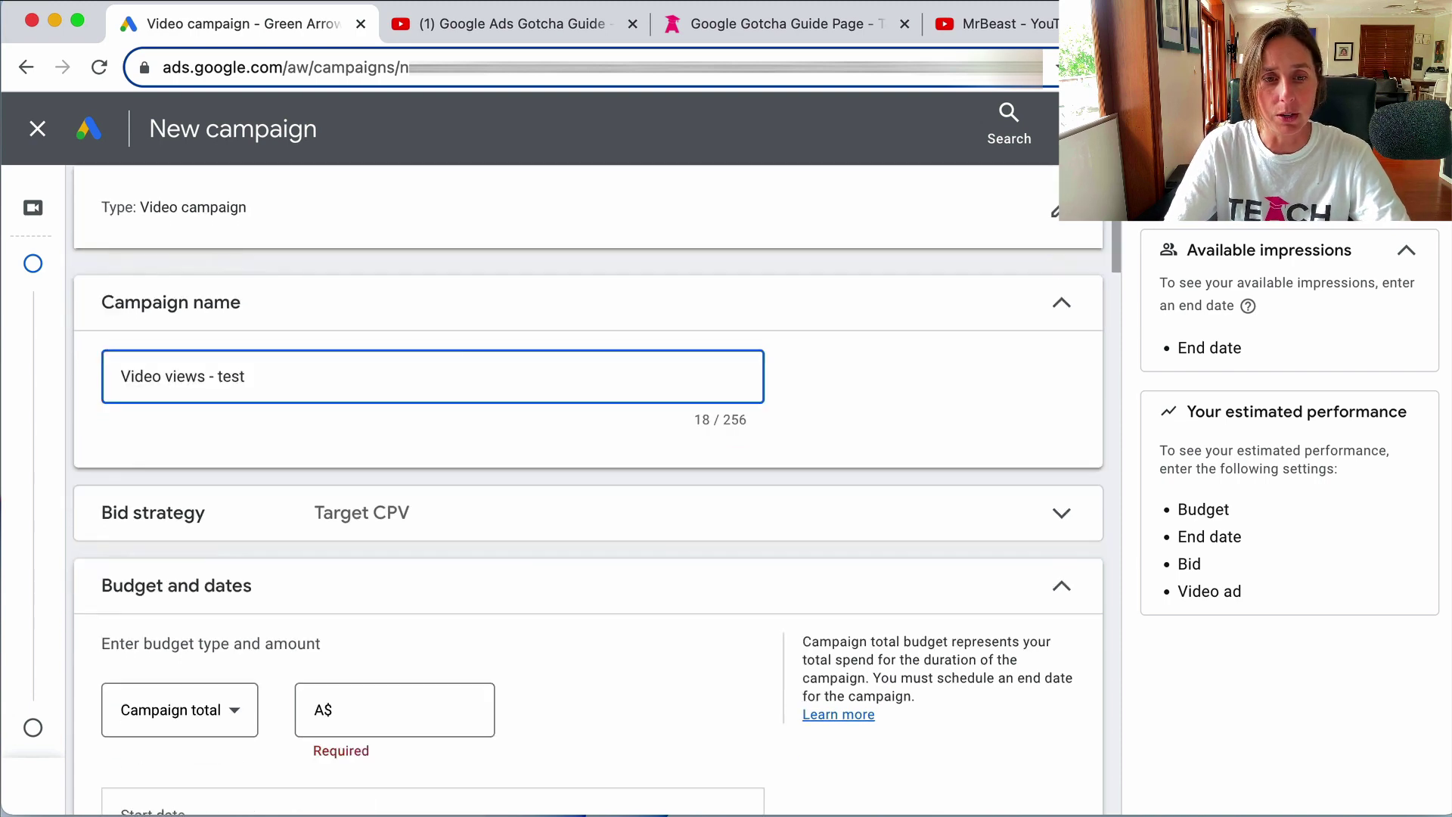
click(429, 448)
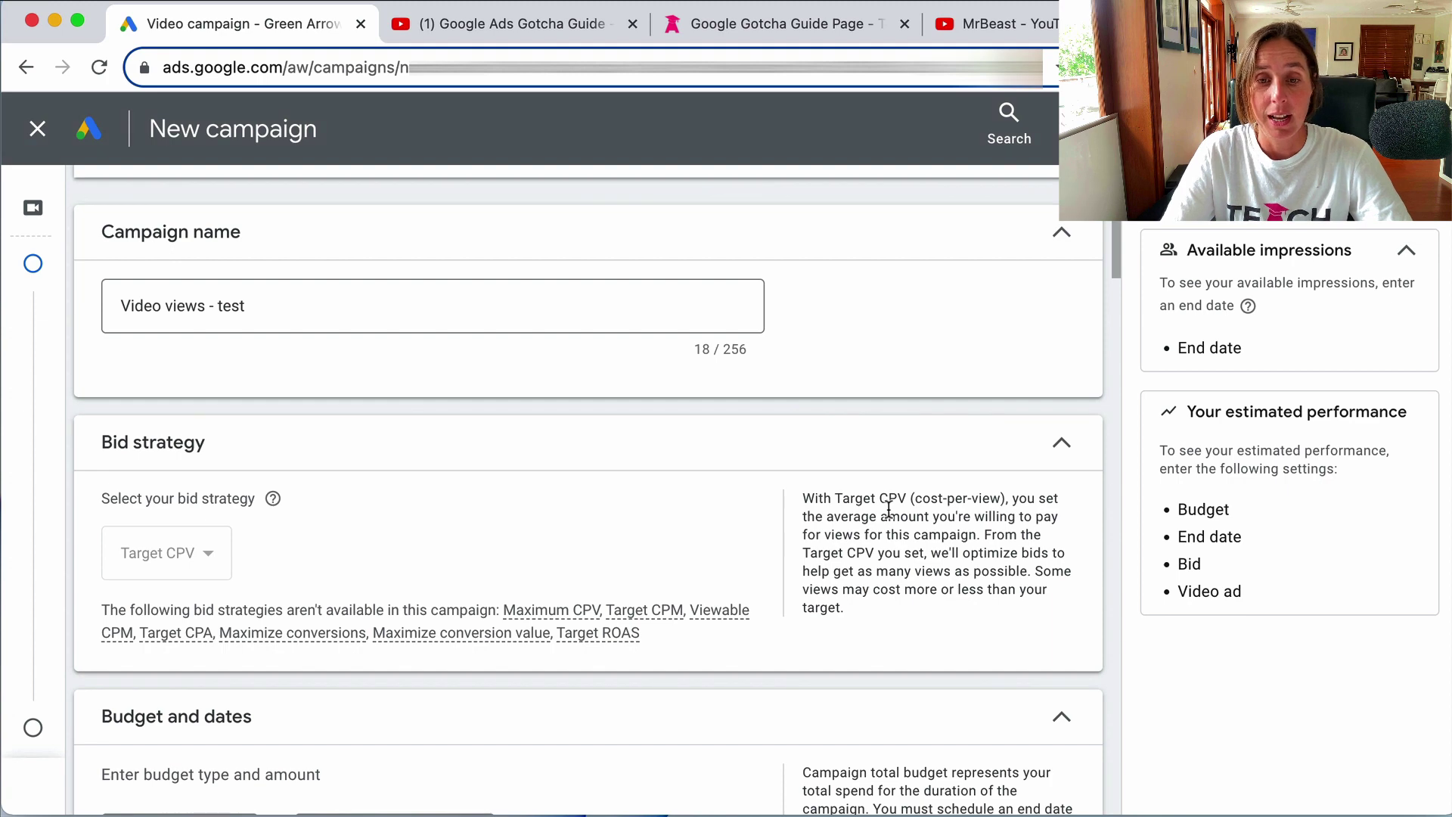
drag(835, 500, 938, 516)
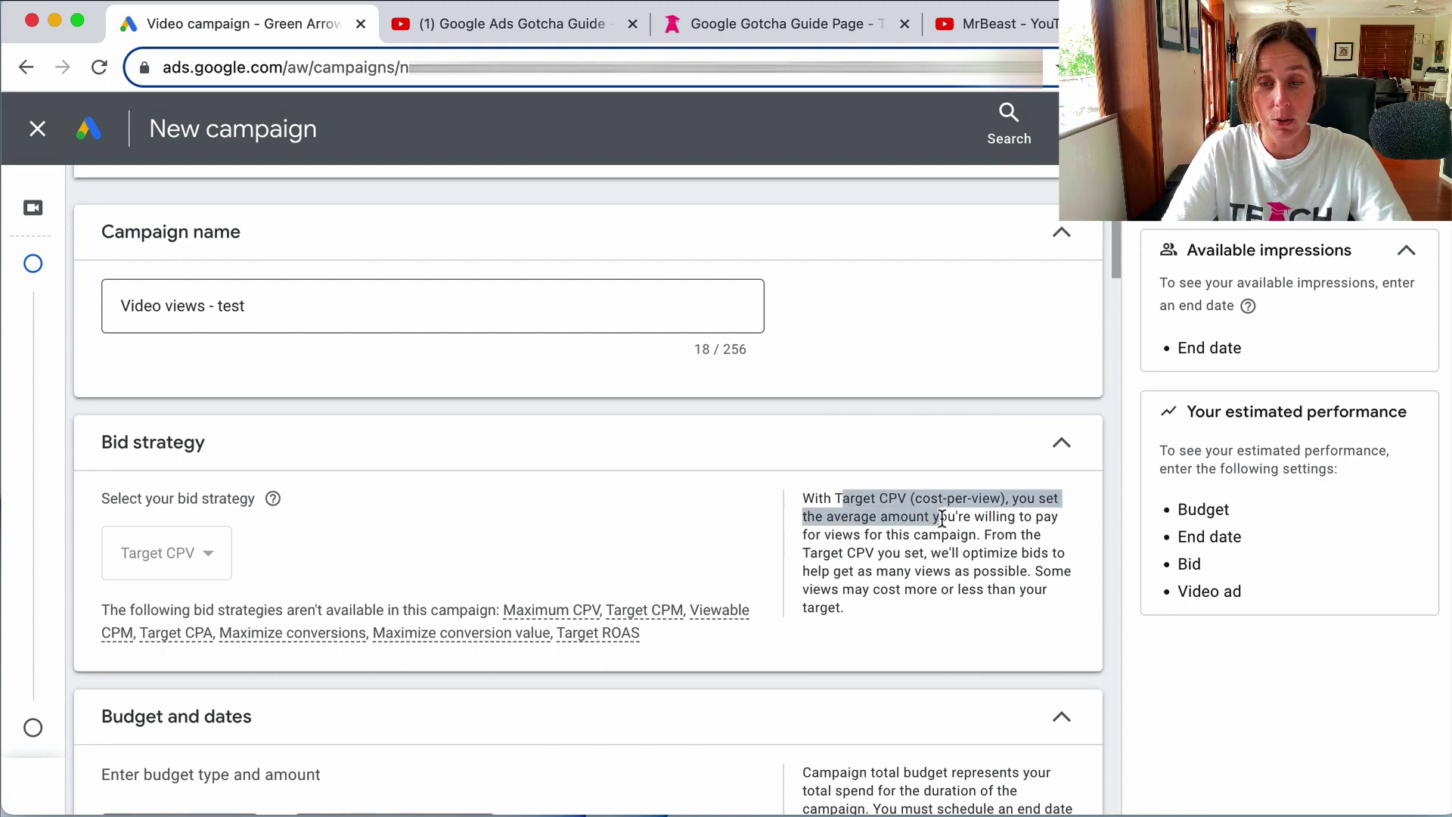
click(938, 516)
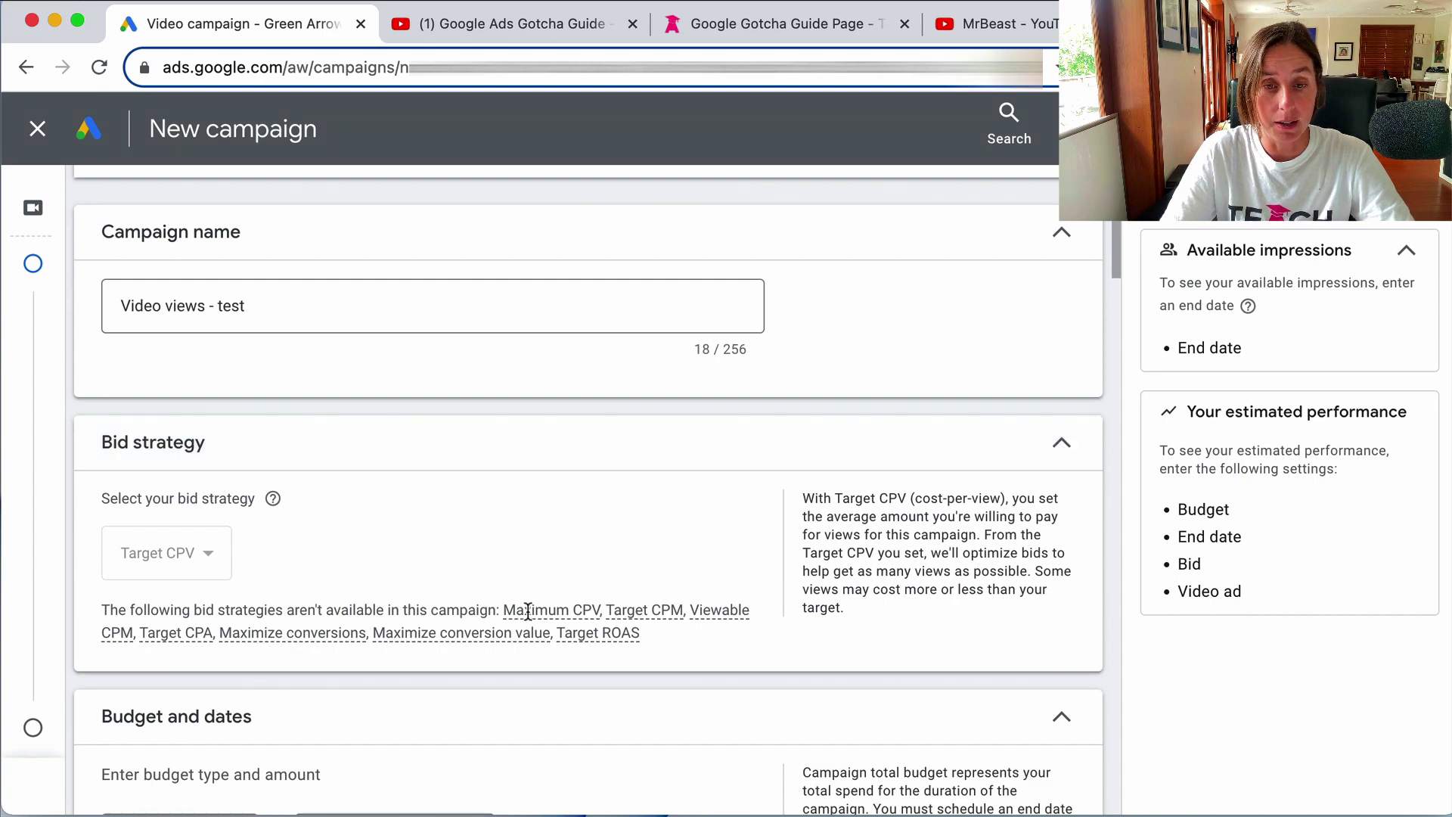
mouse_move(722, 613)
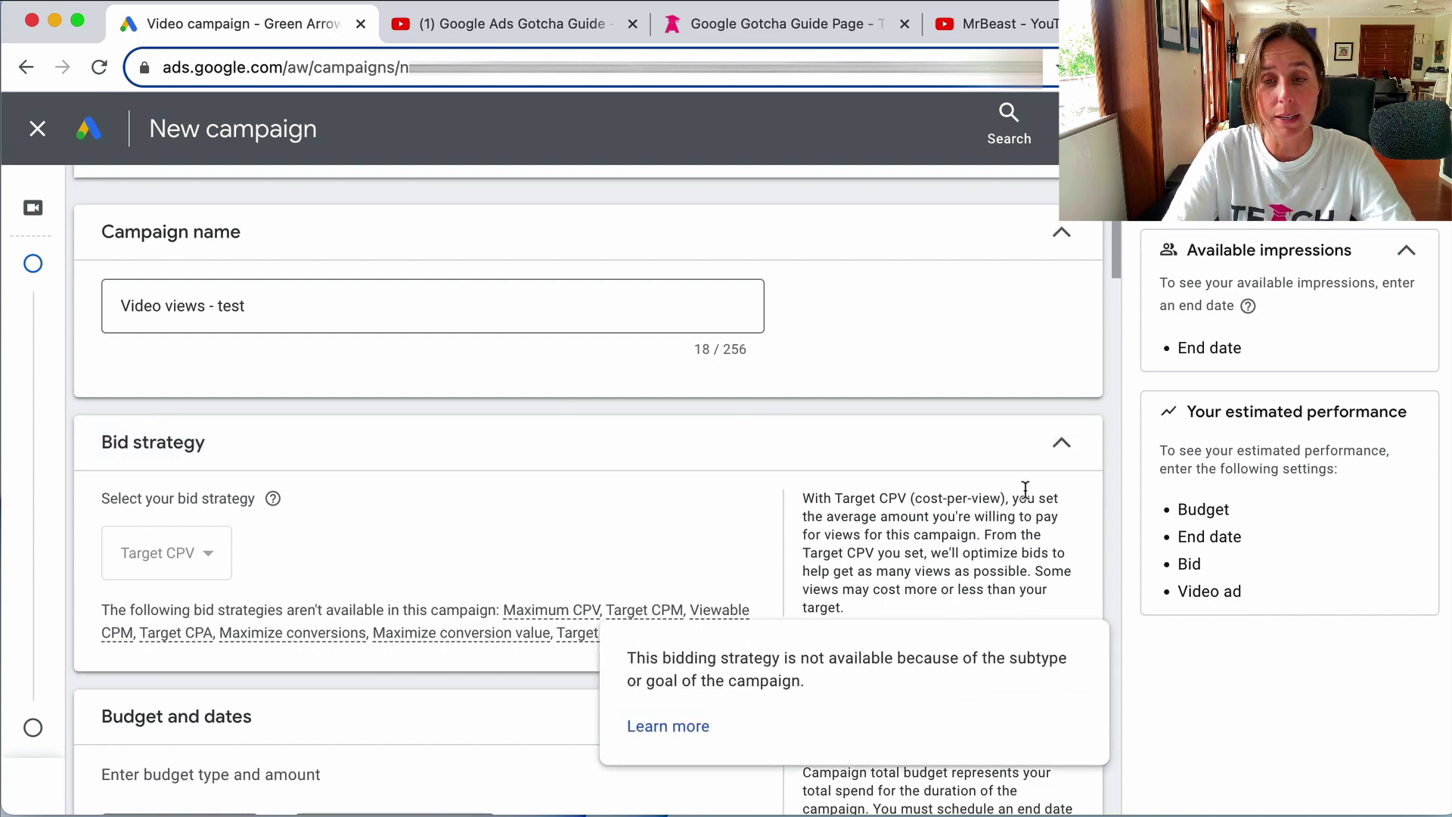
click(1062, 444)
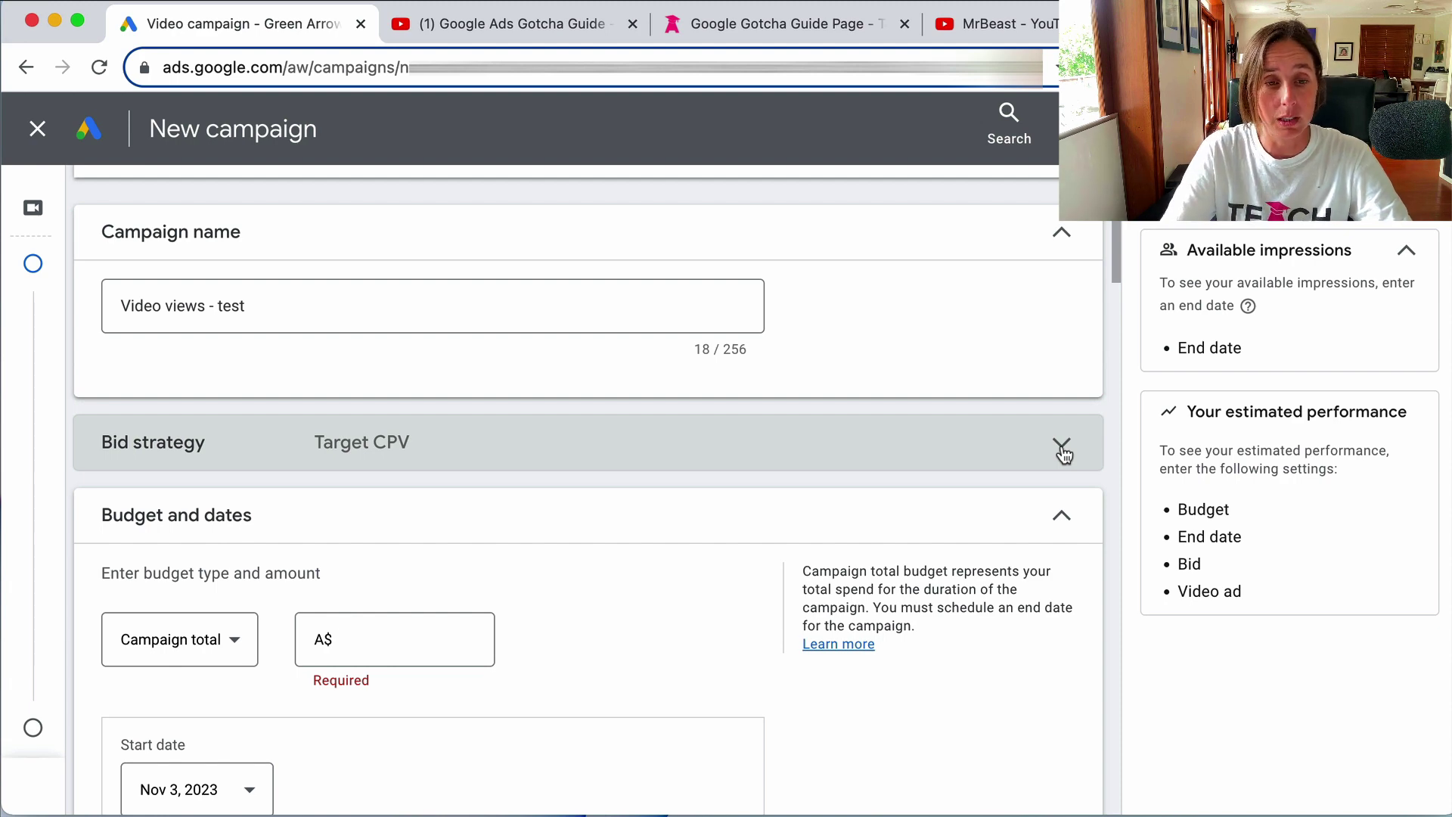
- Set a Daily budget of 10
scroll(683, 529, down, 3)
click(153, 494)
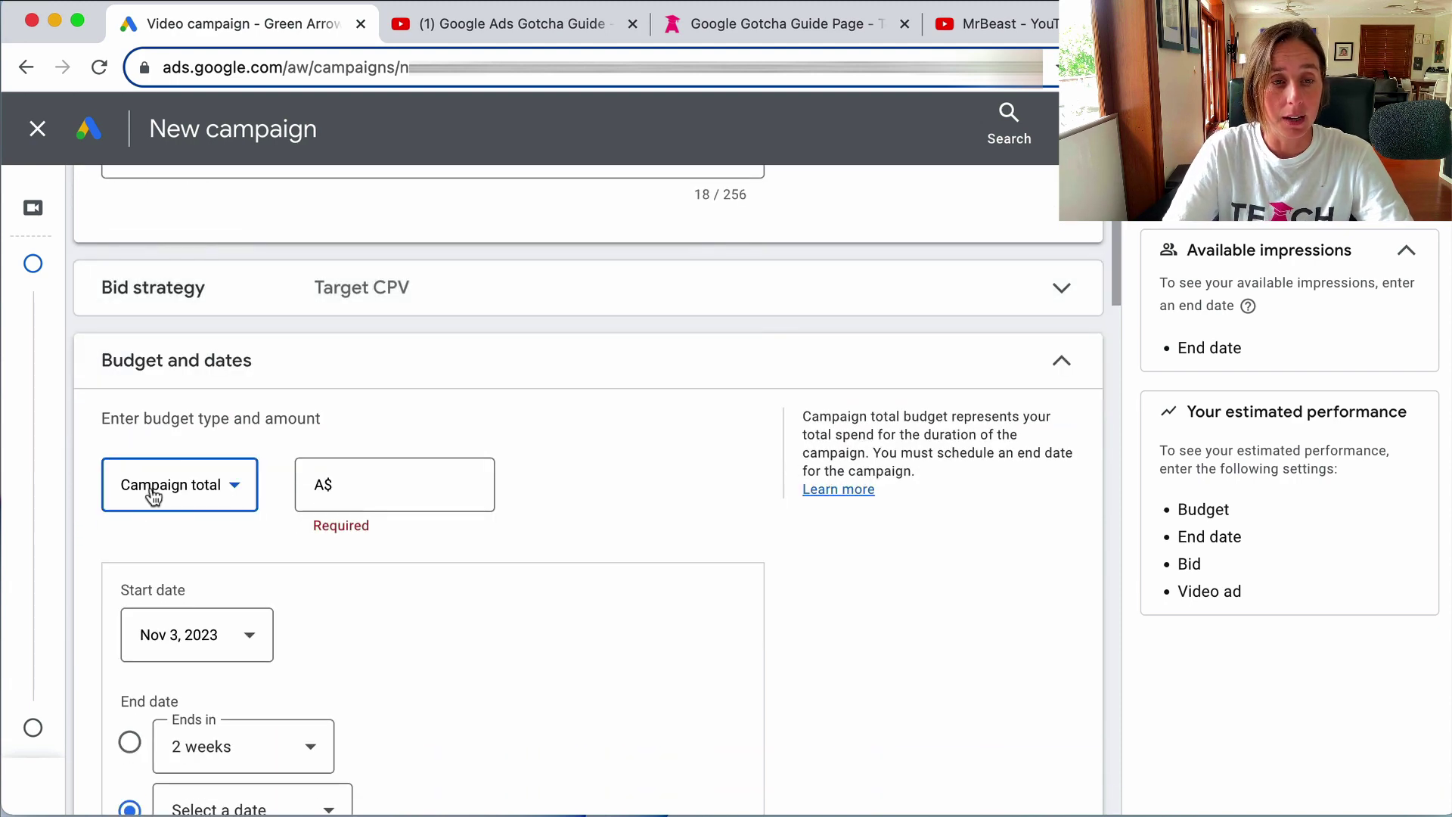
click(168, 506)
click(409, 479)
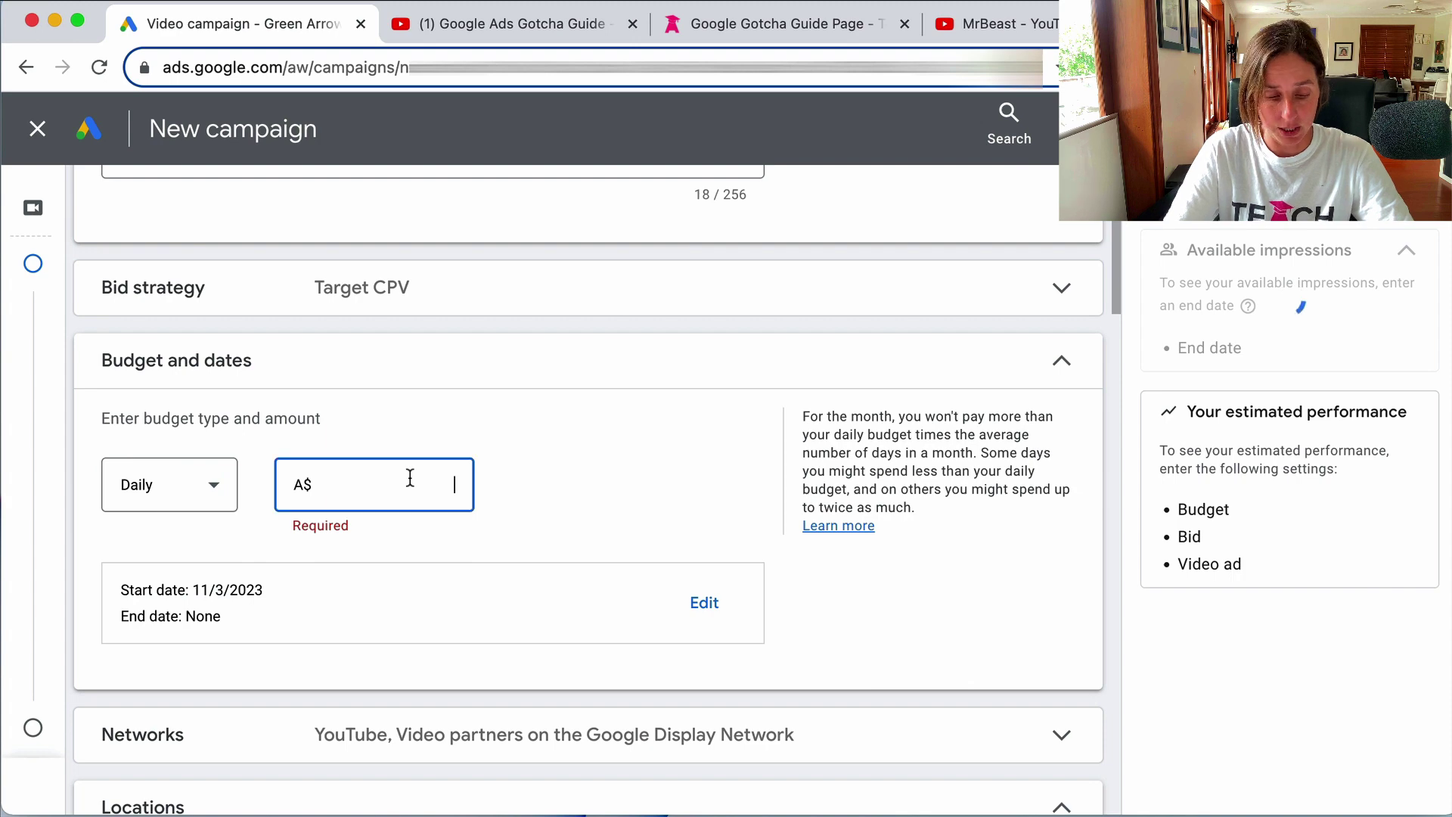
text(10)
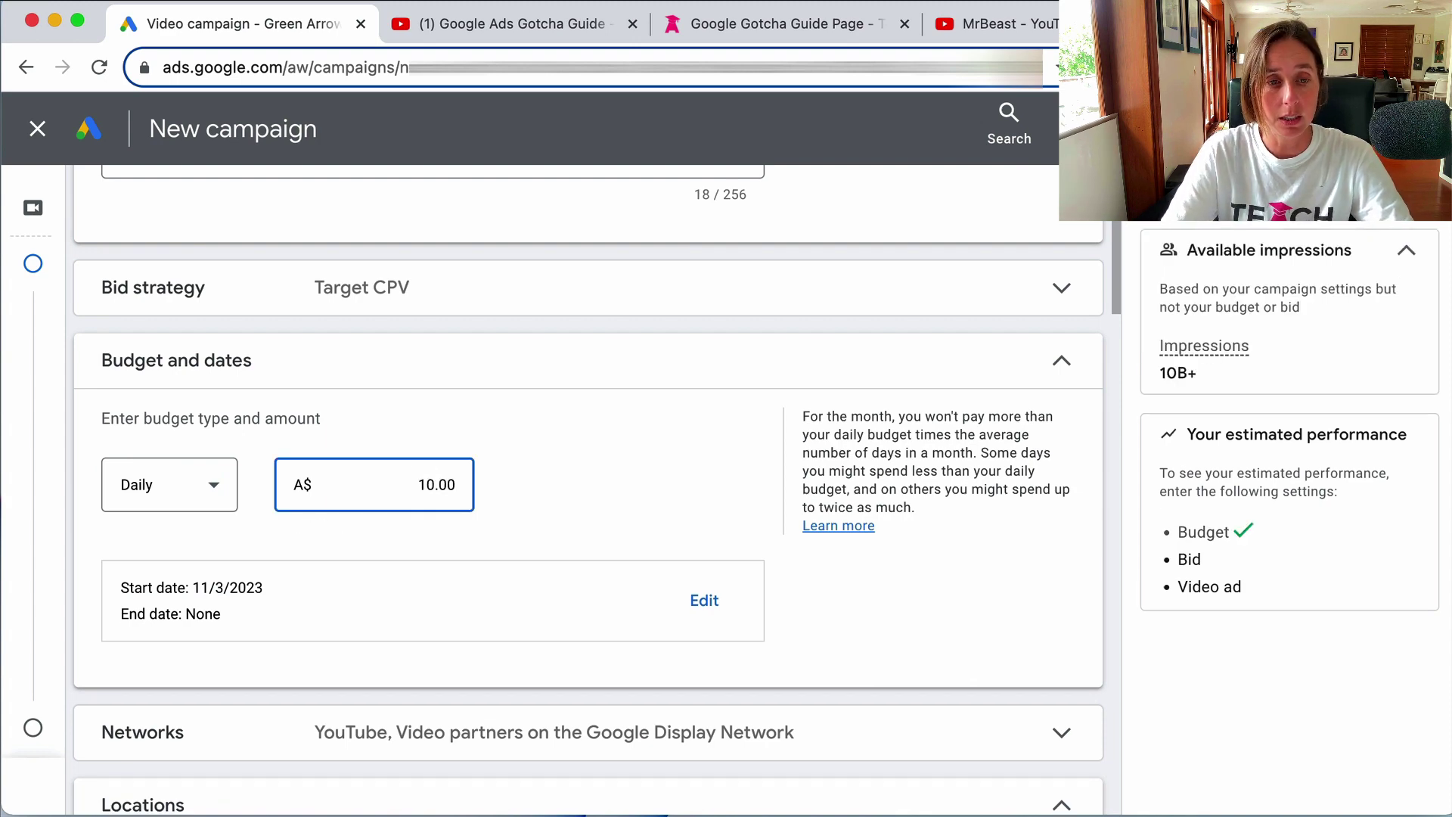
- Exclude Video partners on the Google Display Network, leaving YouTube only
scroll(477, 473, down, 2)
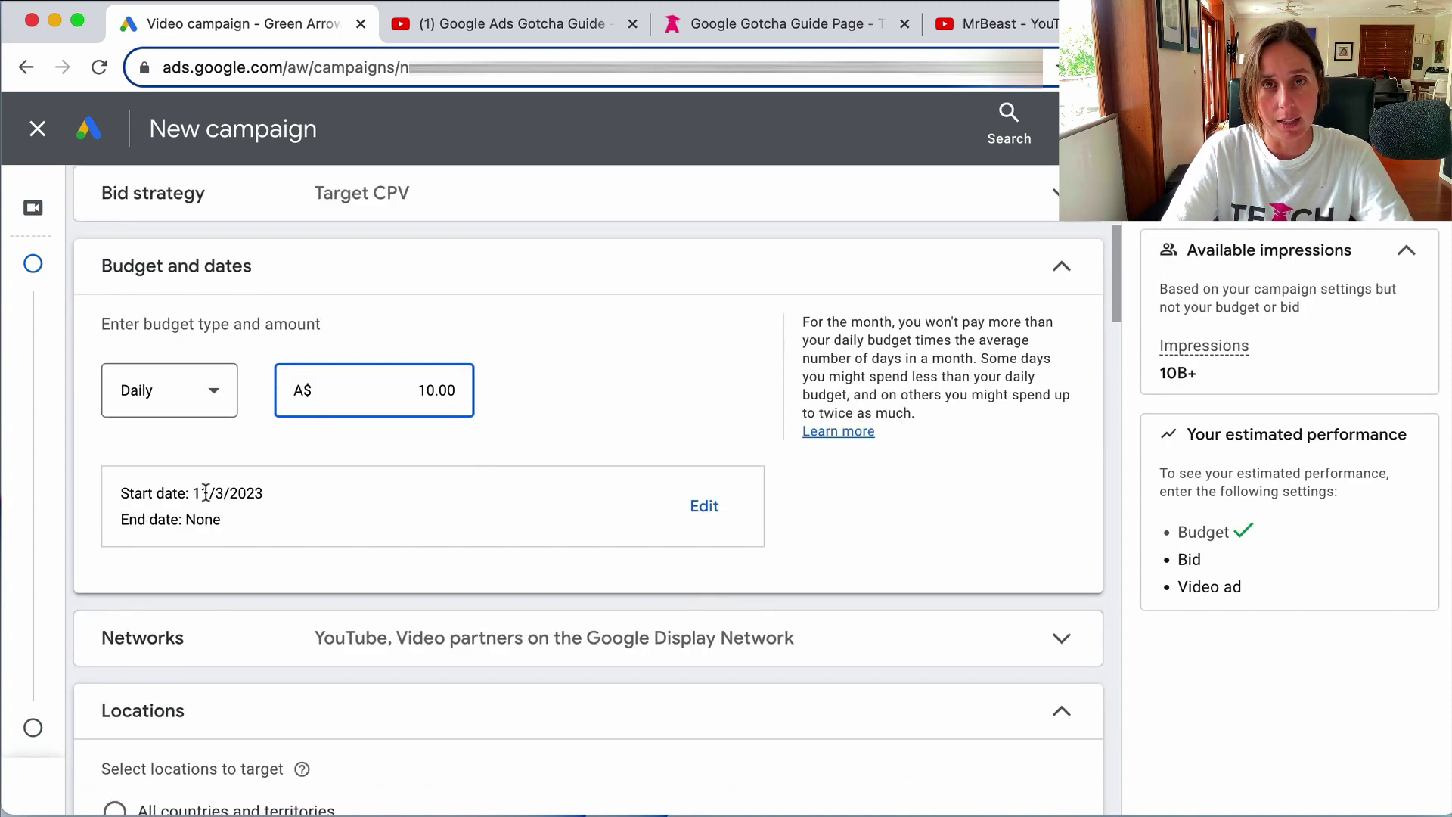
scroll(204, 492, down, 2)
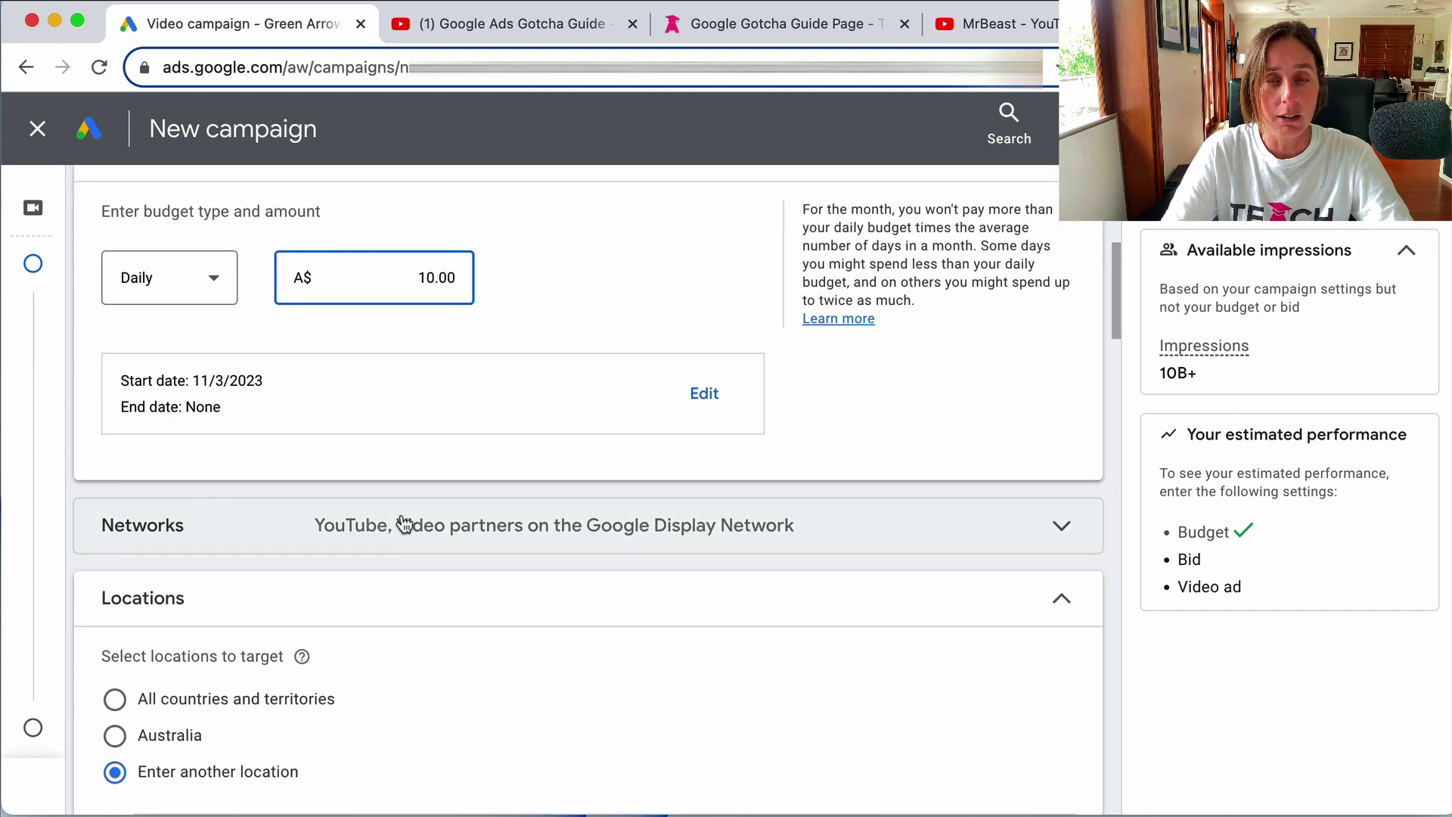
click(403, 524)
scroll(970, 643, down, 3)
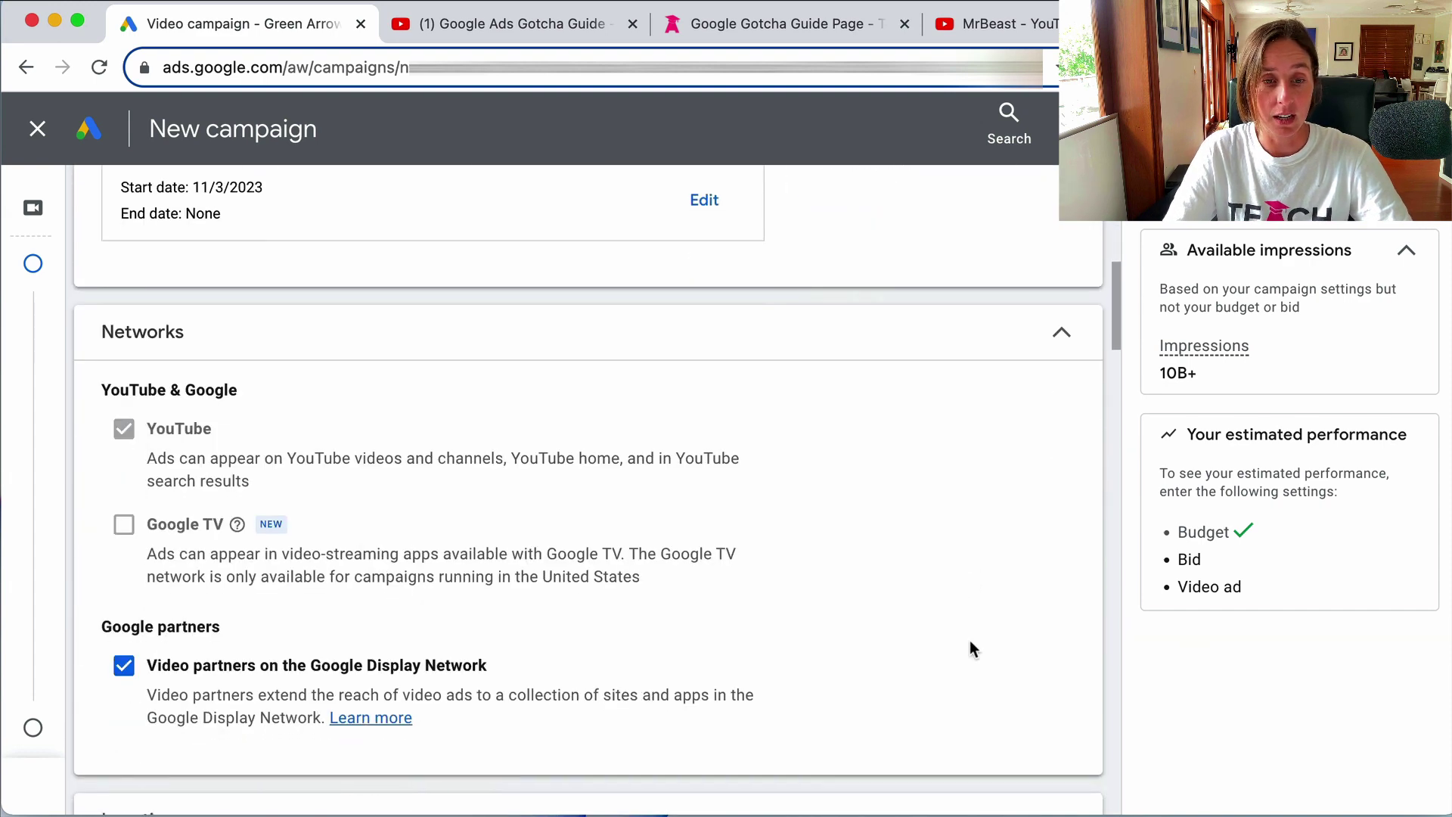
click(124, 656)
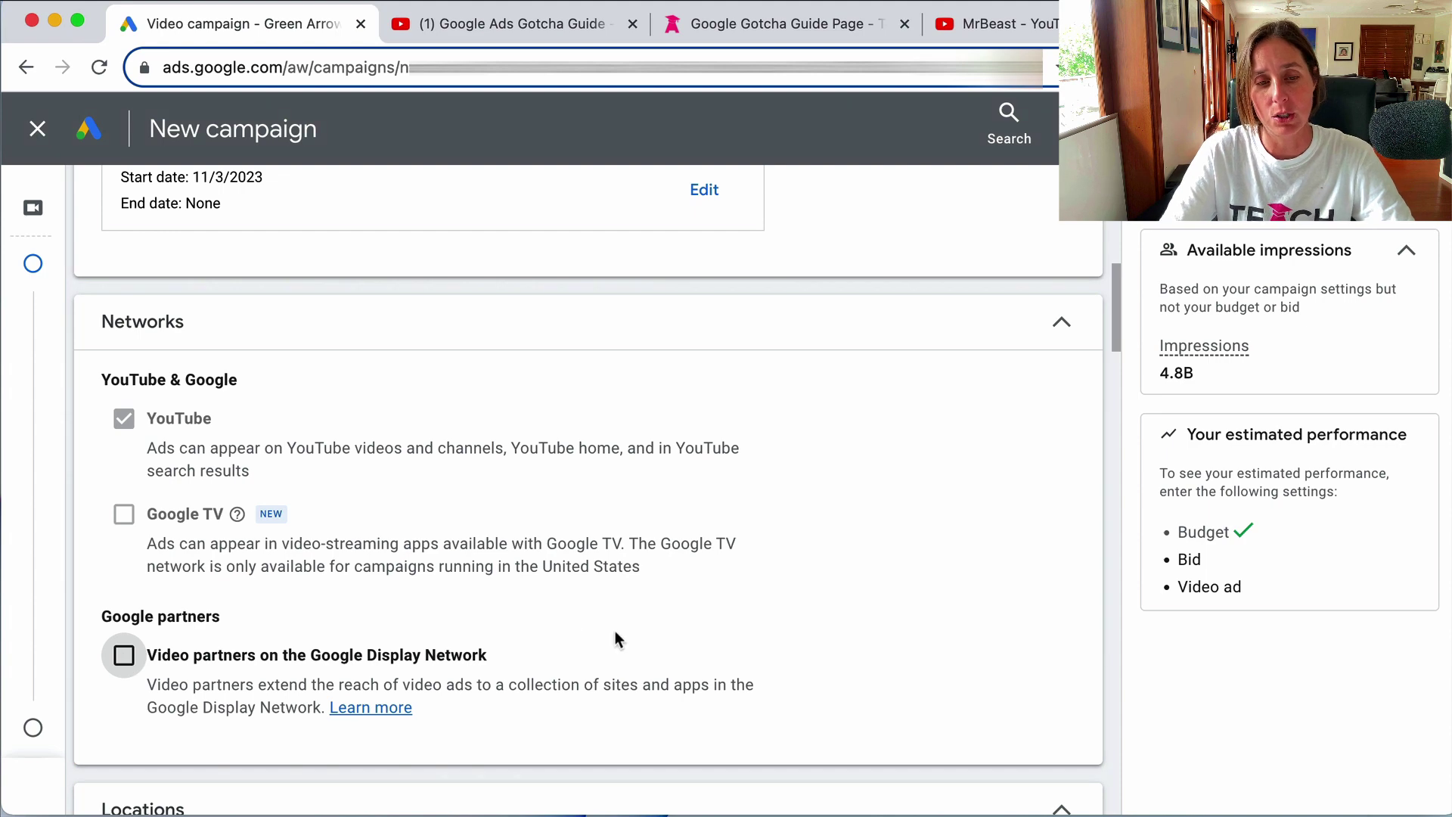
scroll(995, 621, down, 7)
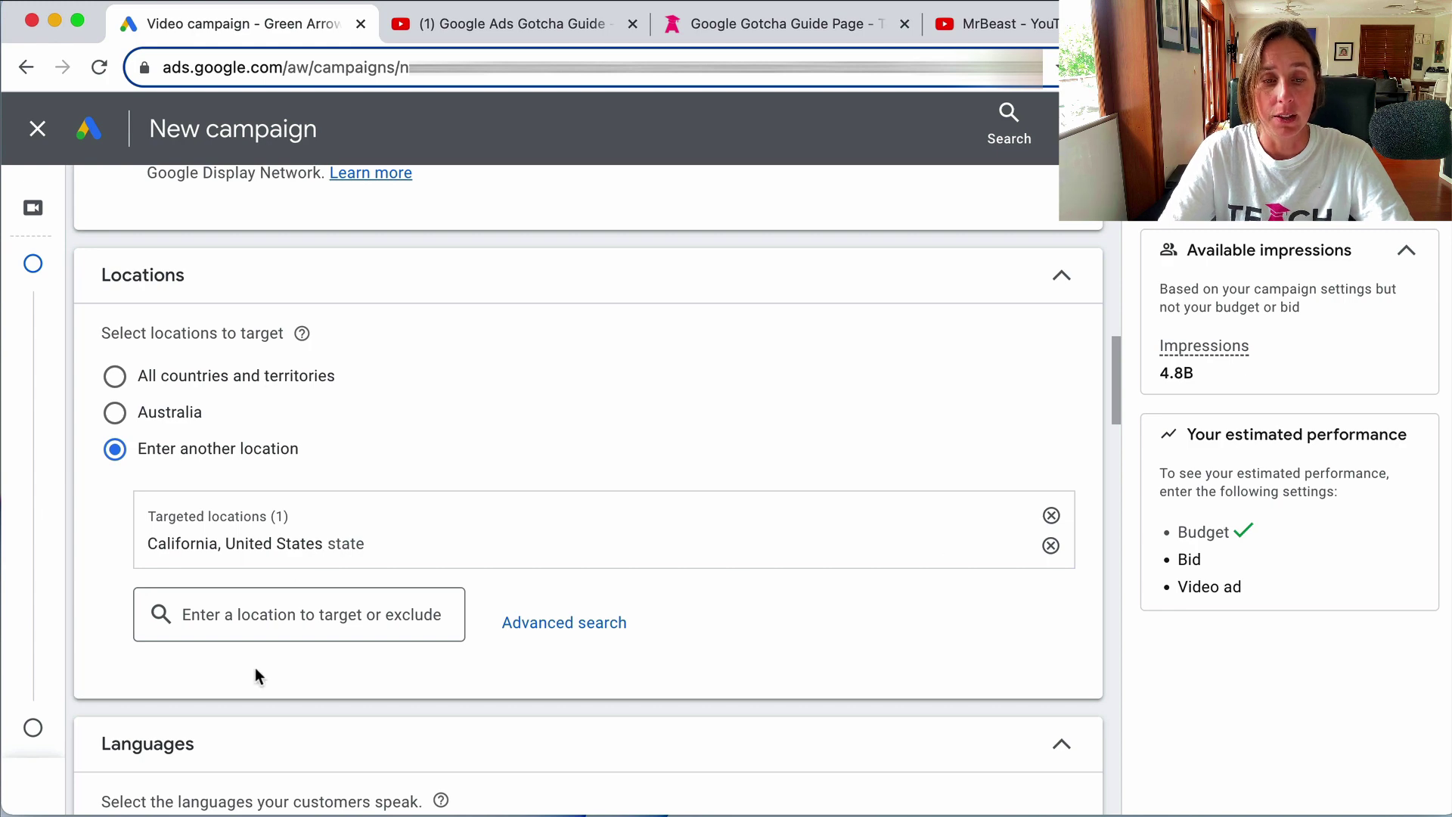
- Check the location search and Related videos options without changing them
click(268, 603)
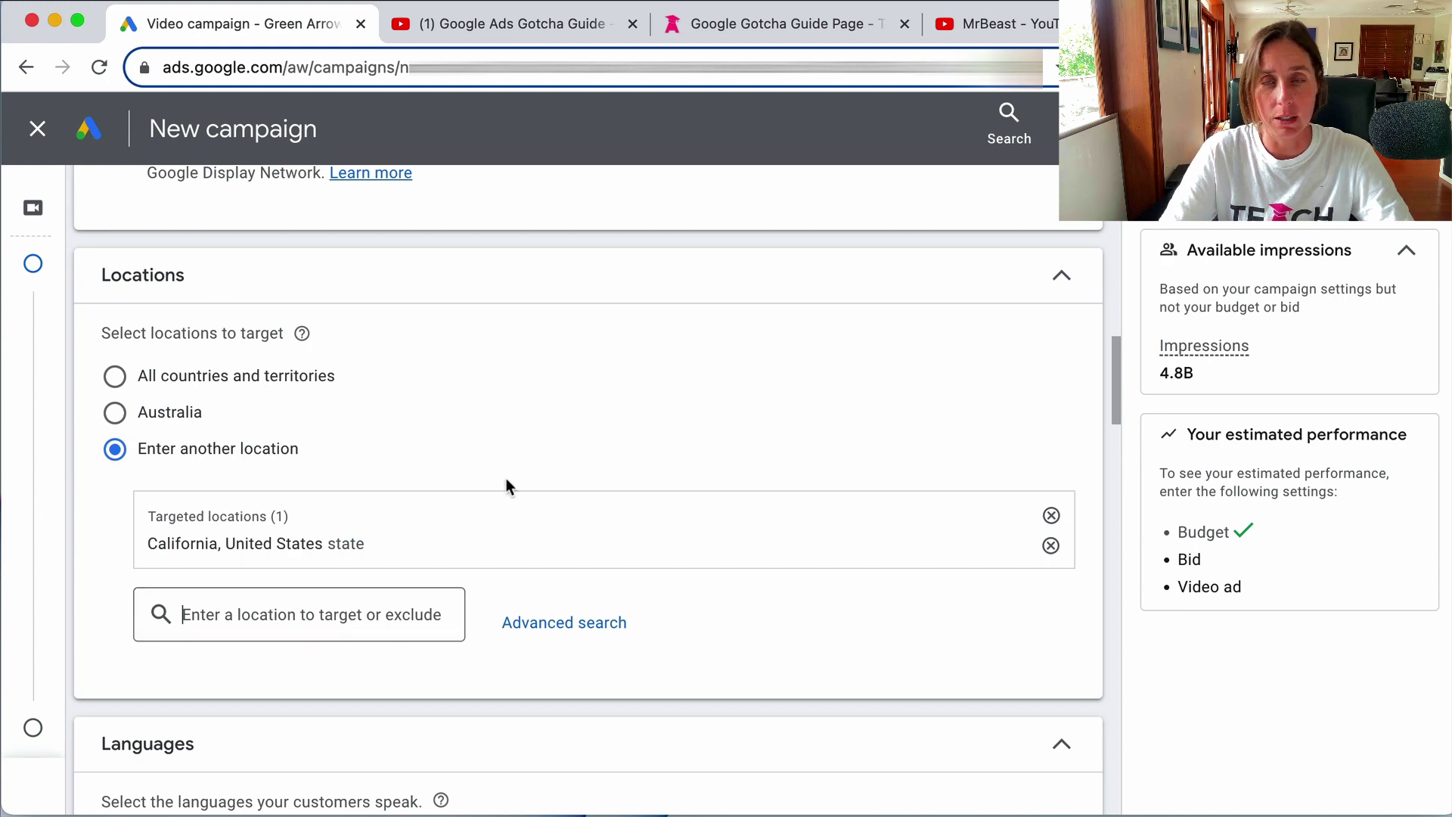
scroll(870, 584, down, 6)
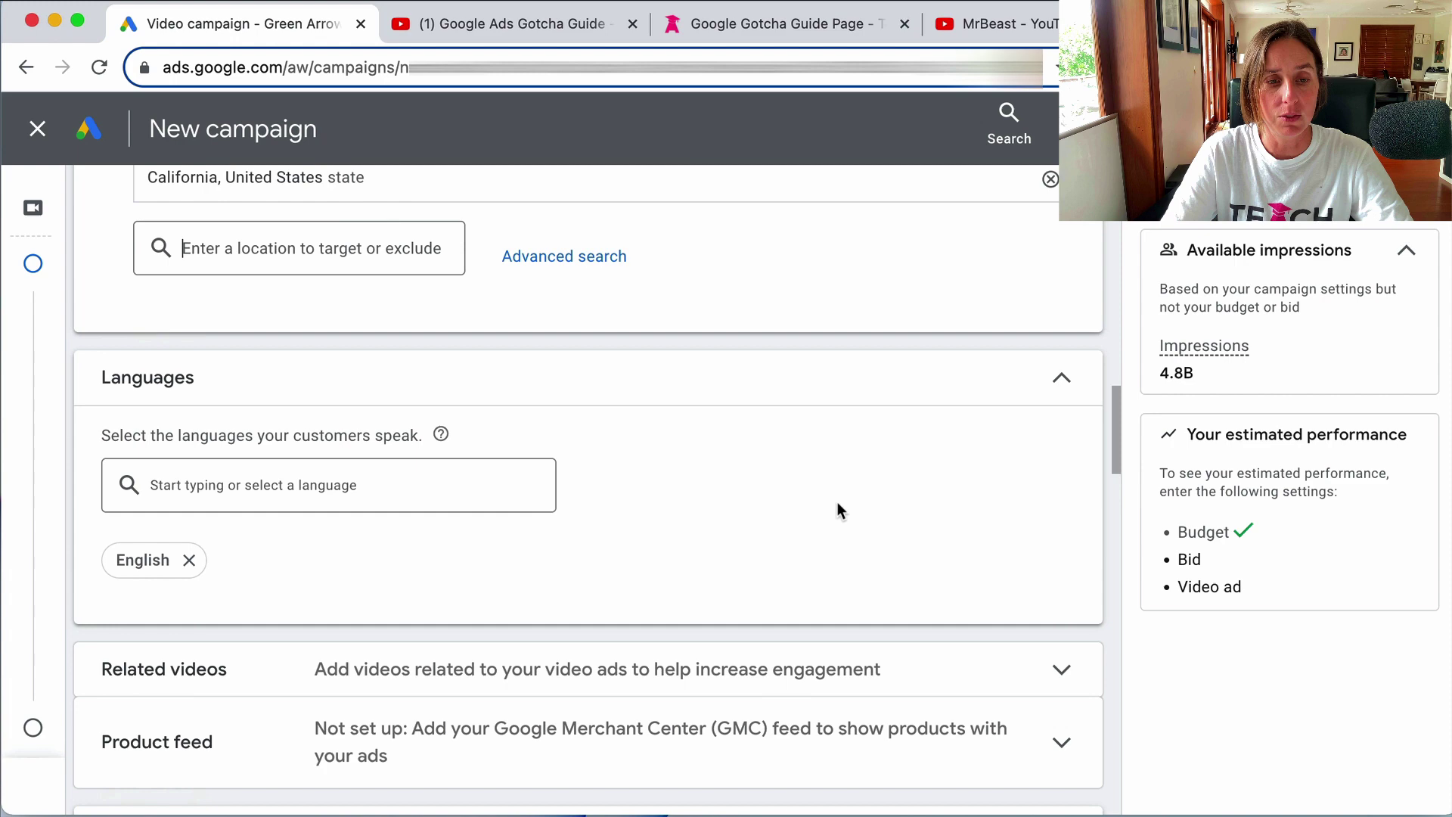
scroll(837, 502, down, 1)
scroll(903, 317, down, 2)
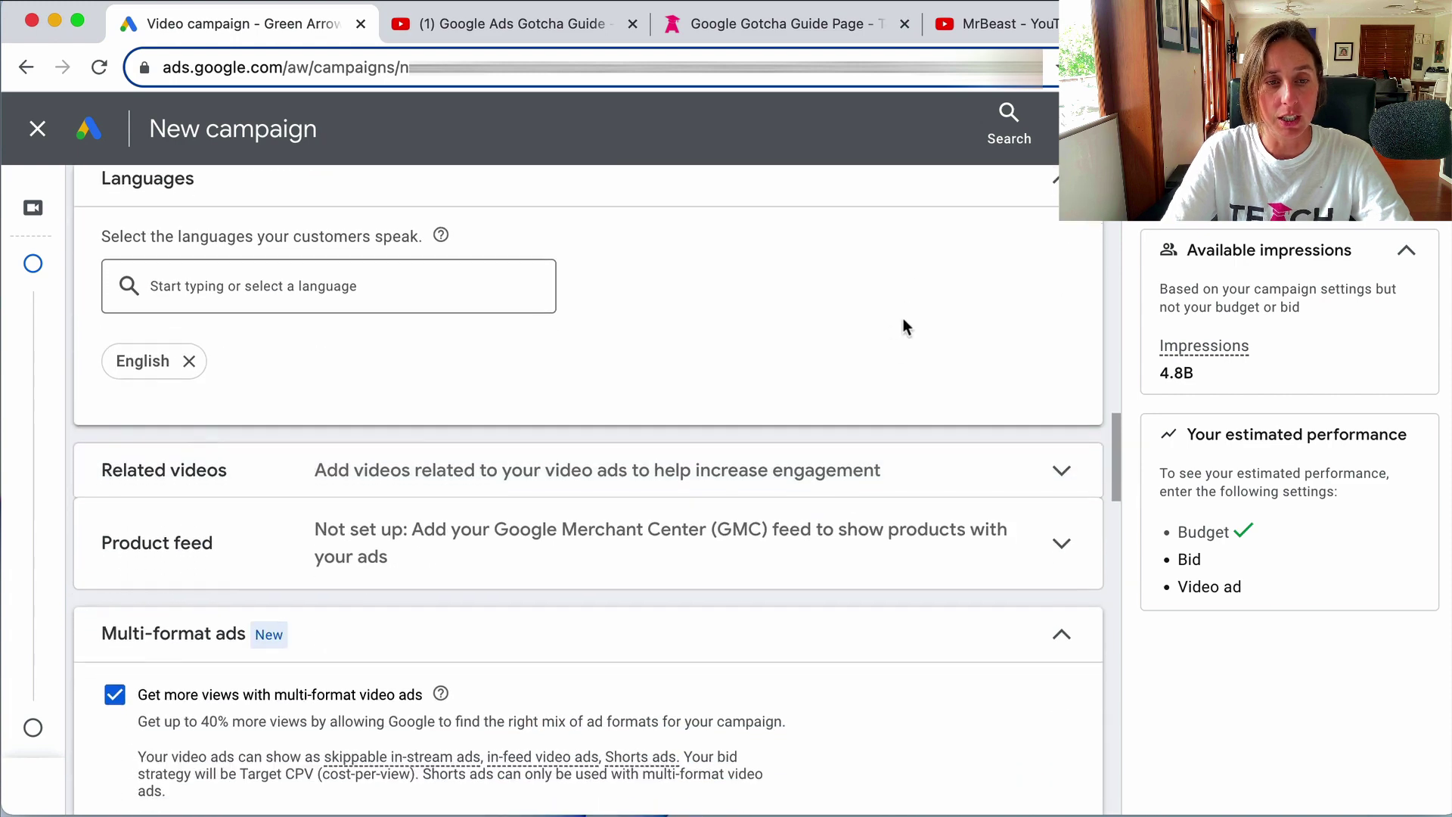
click(419, 327)
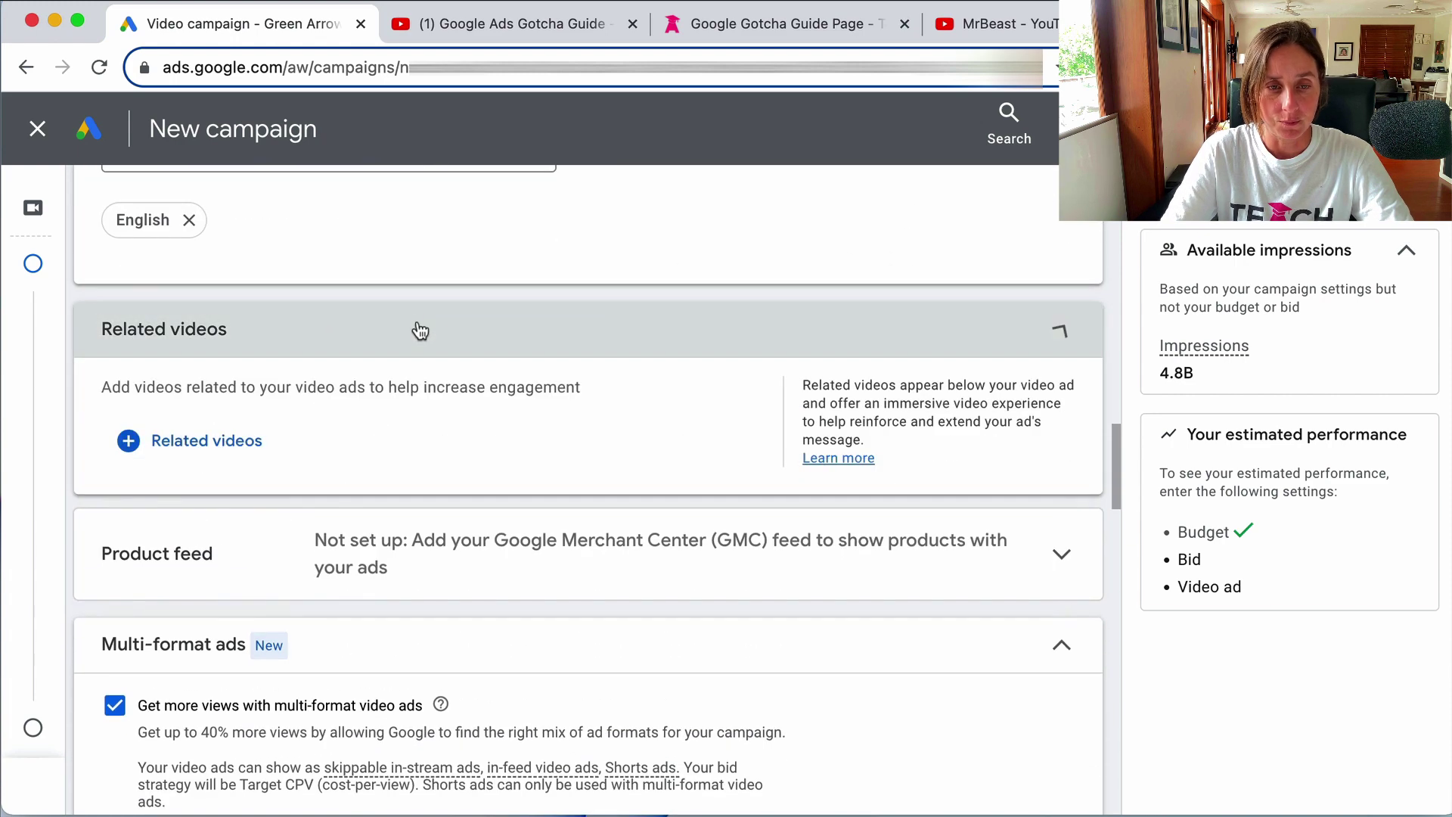
click(1058, 333)
- Turn off 'Get more views with multi-format video ads'
scroll(814, 353, down, 1)
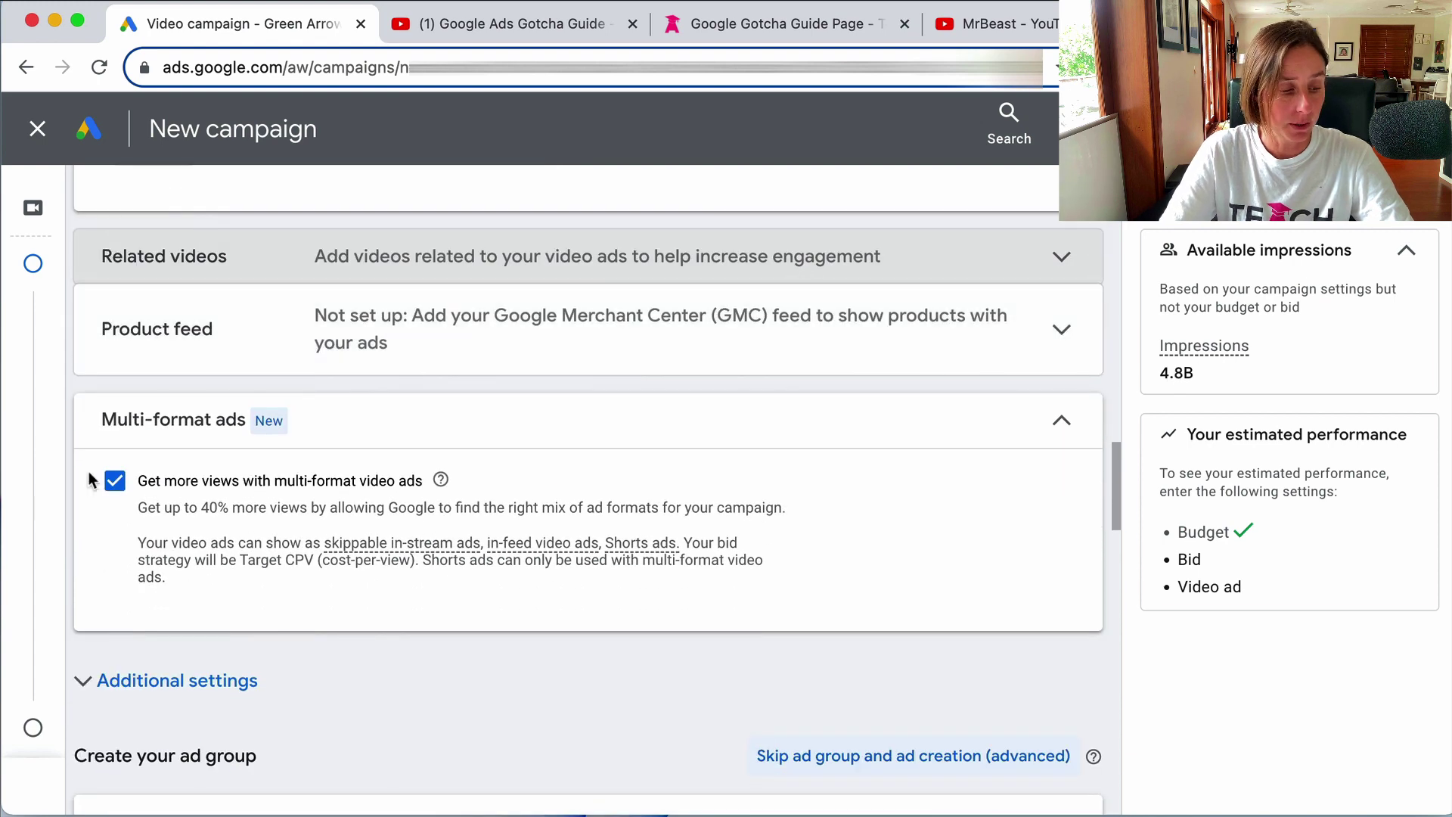
click(115, 480)
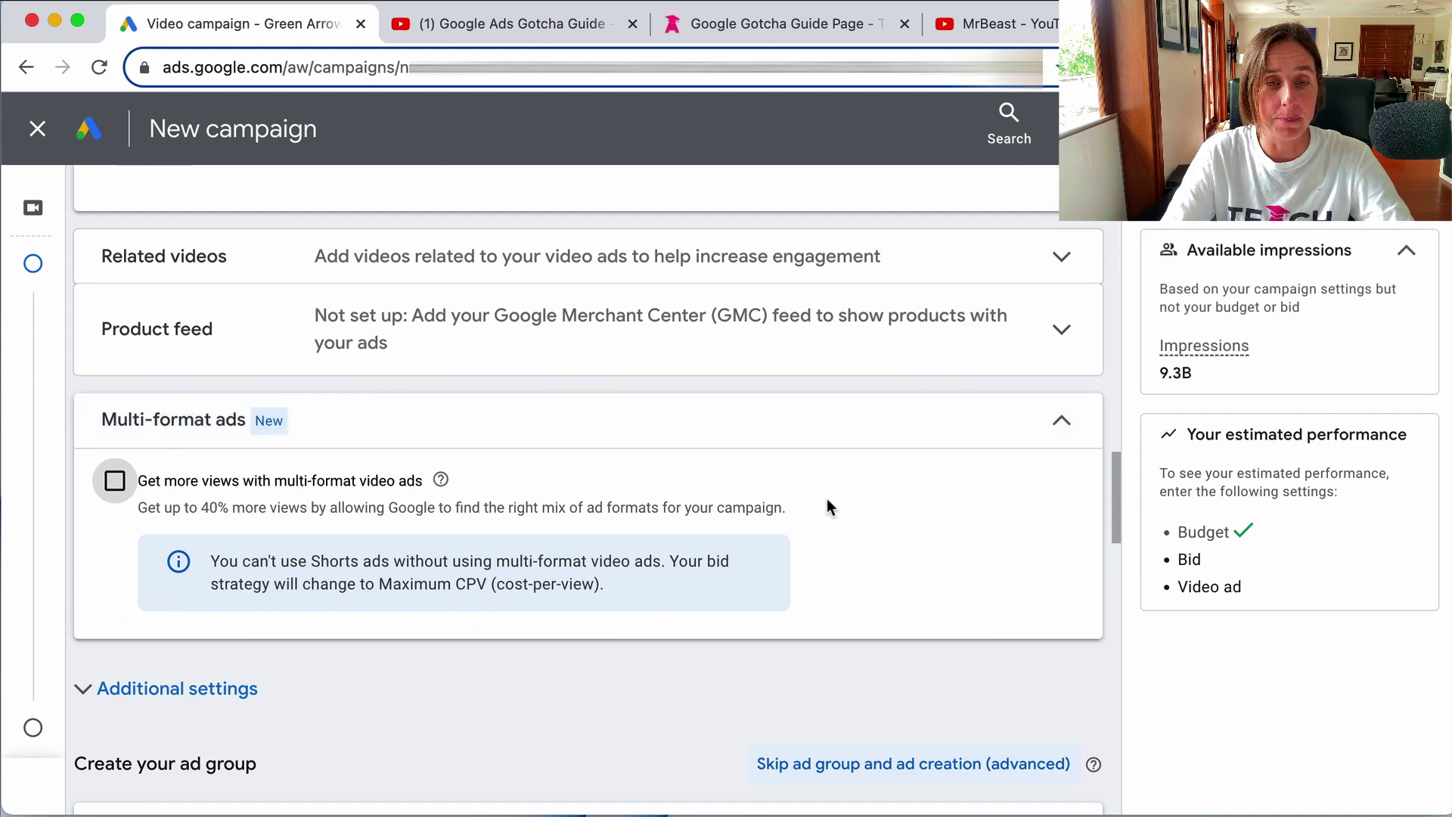
scroll(828, 503, down, 1)
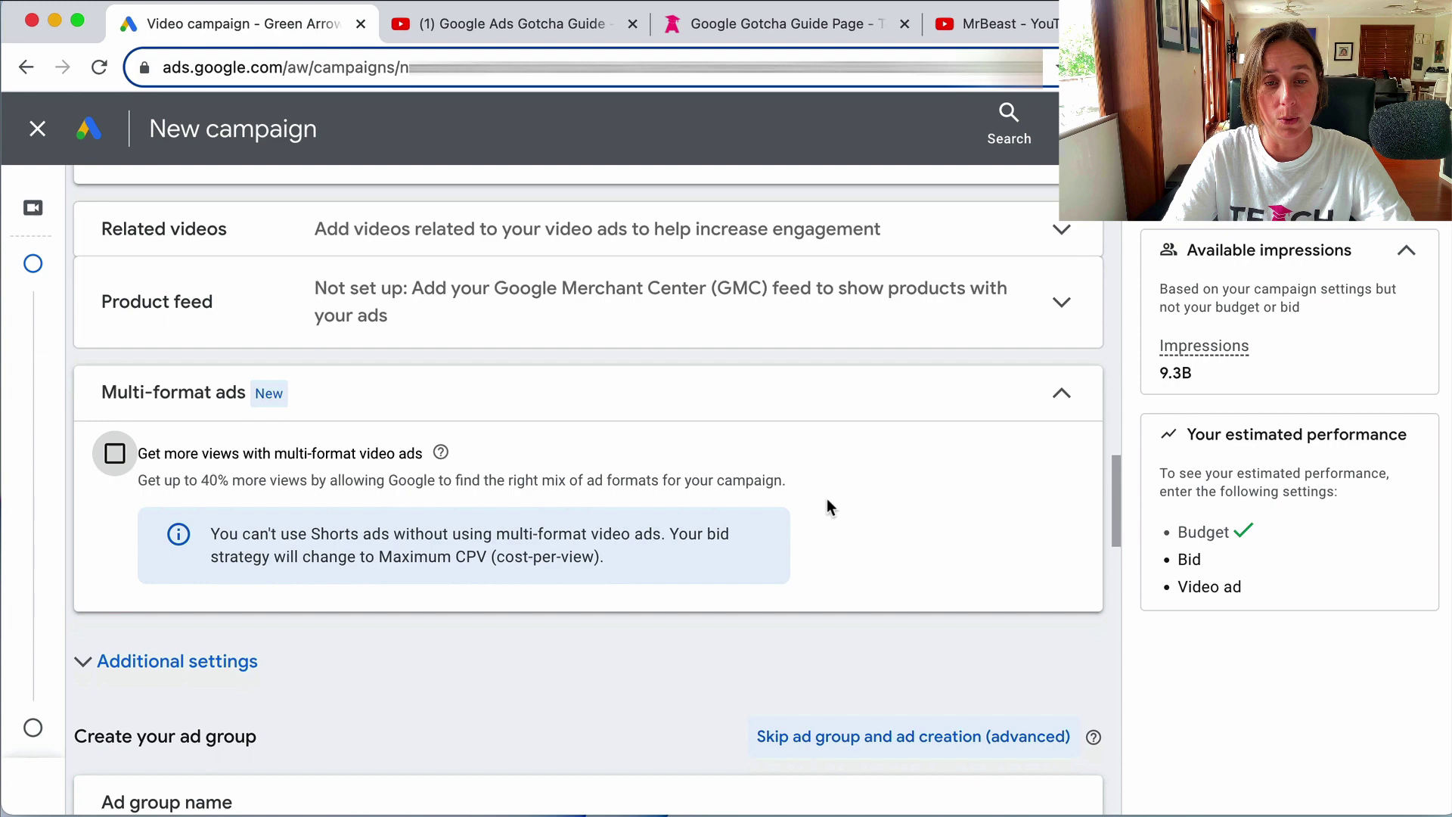
scroll(828, 507, down, 5)
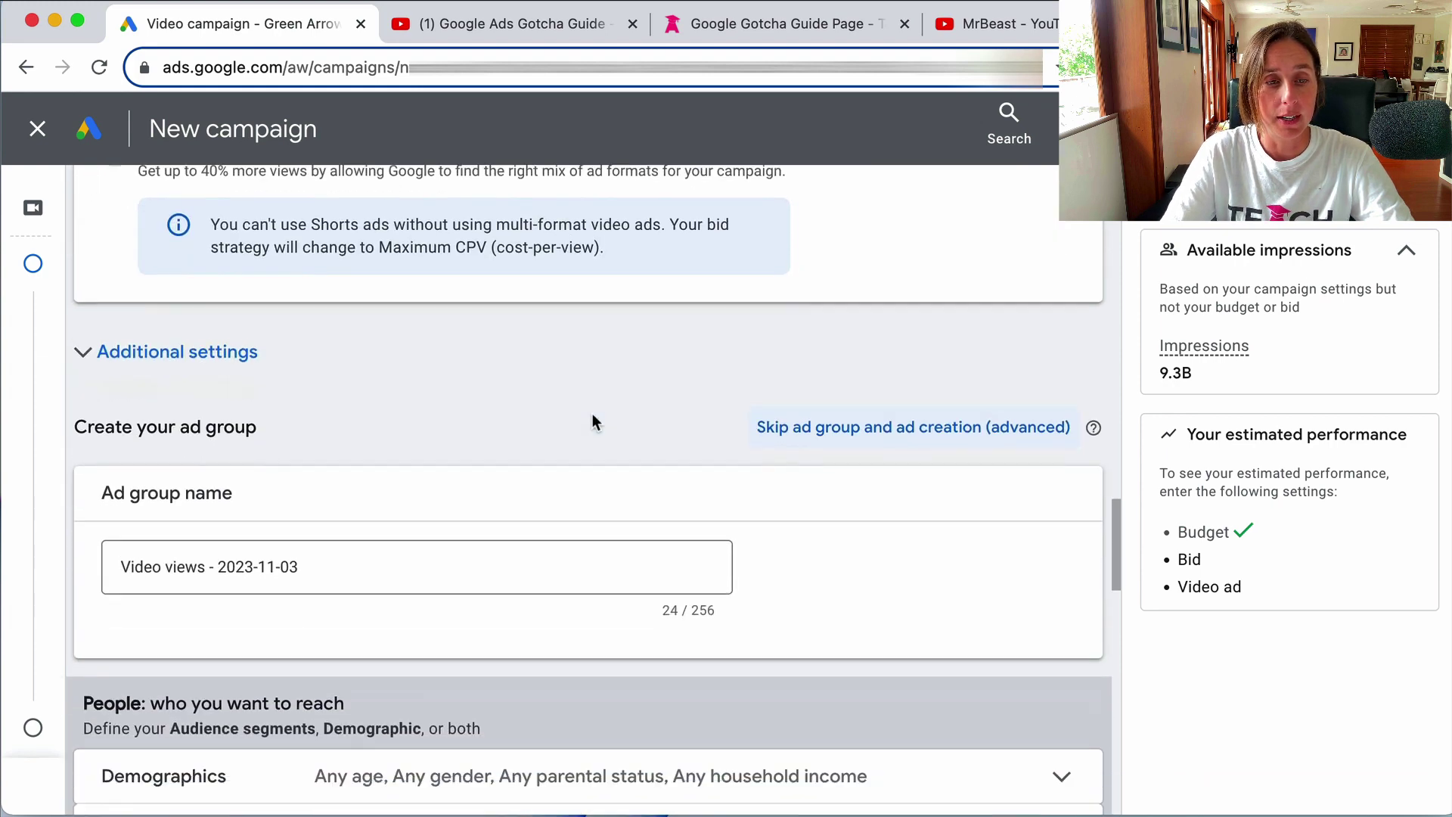
- Rename the ad group from 'Video views - 2023-11-03' to 'Placements'
scroll(597, 420, down, 1)
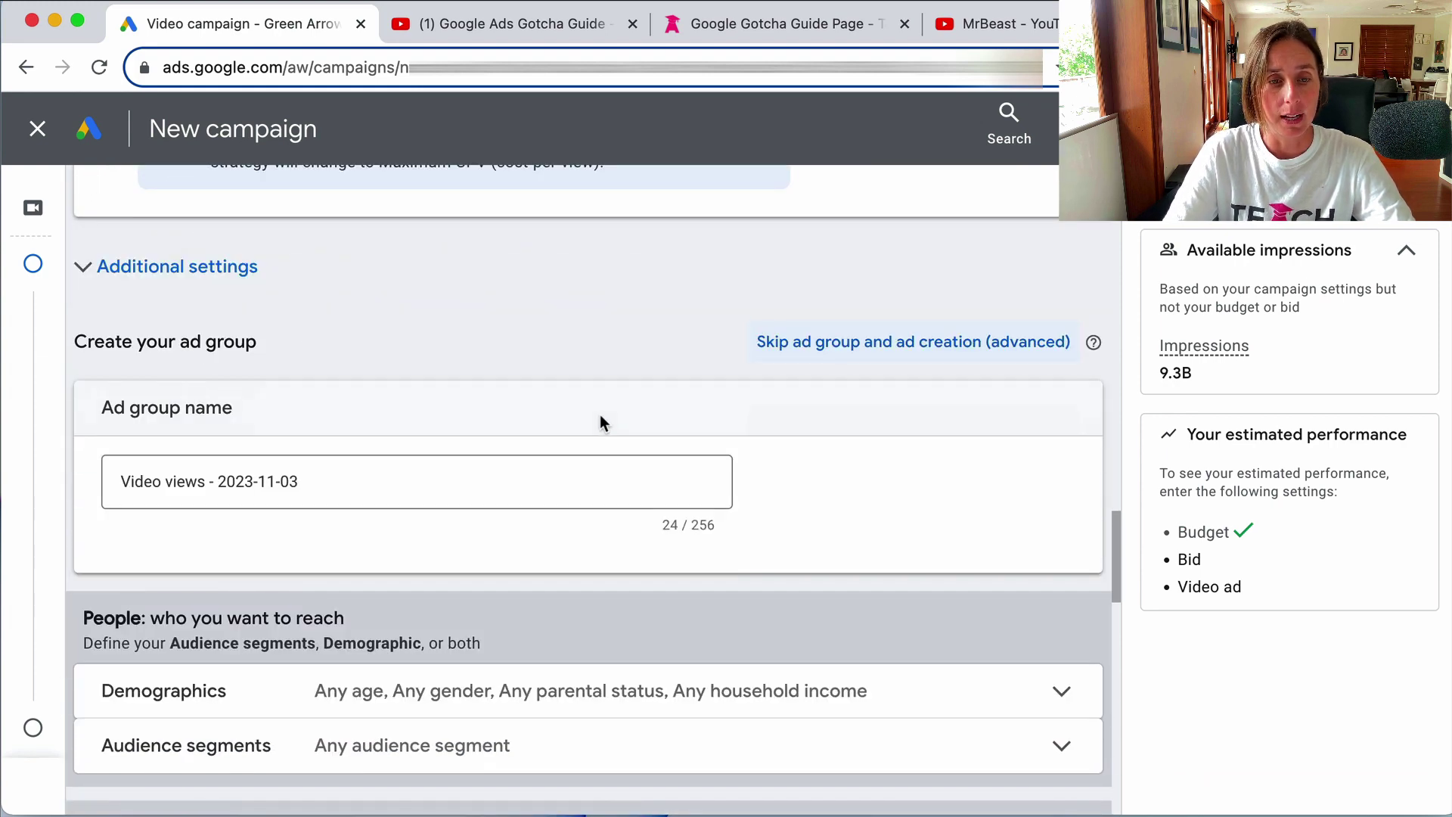
scroll(600, 415, down, 1)
drag(316, 457, 111, 460)
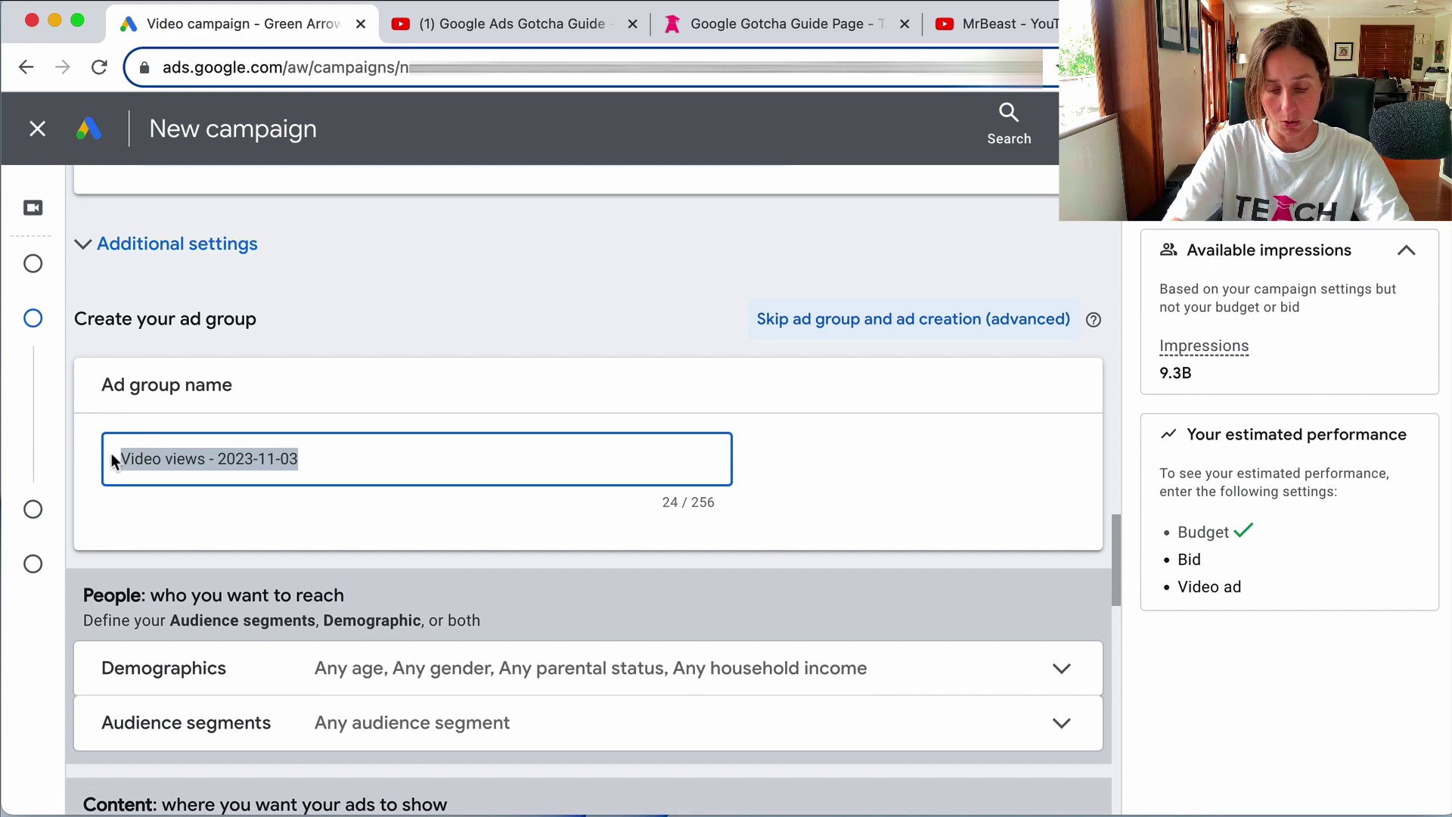
text(Placements)
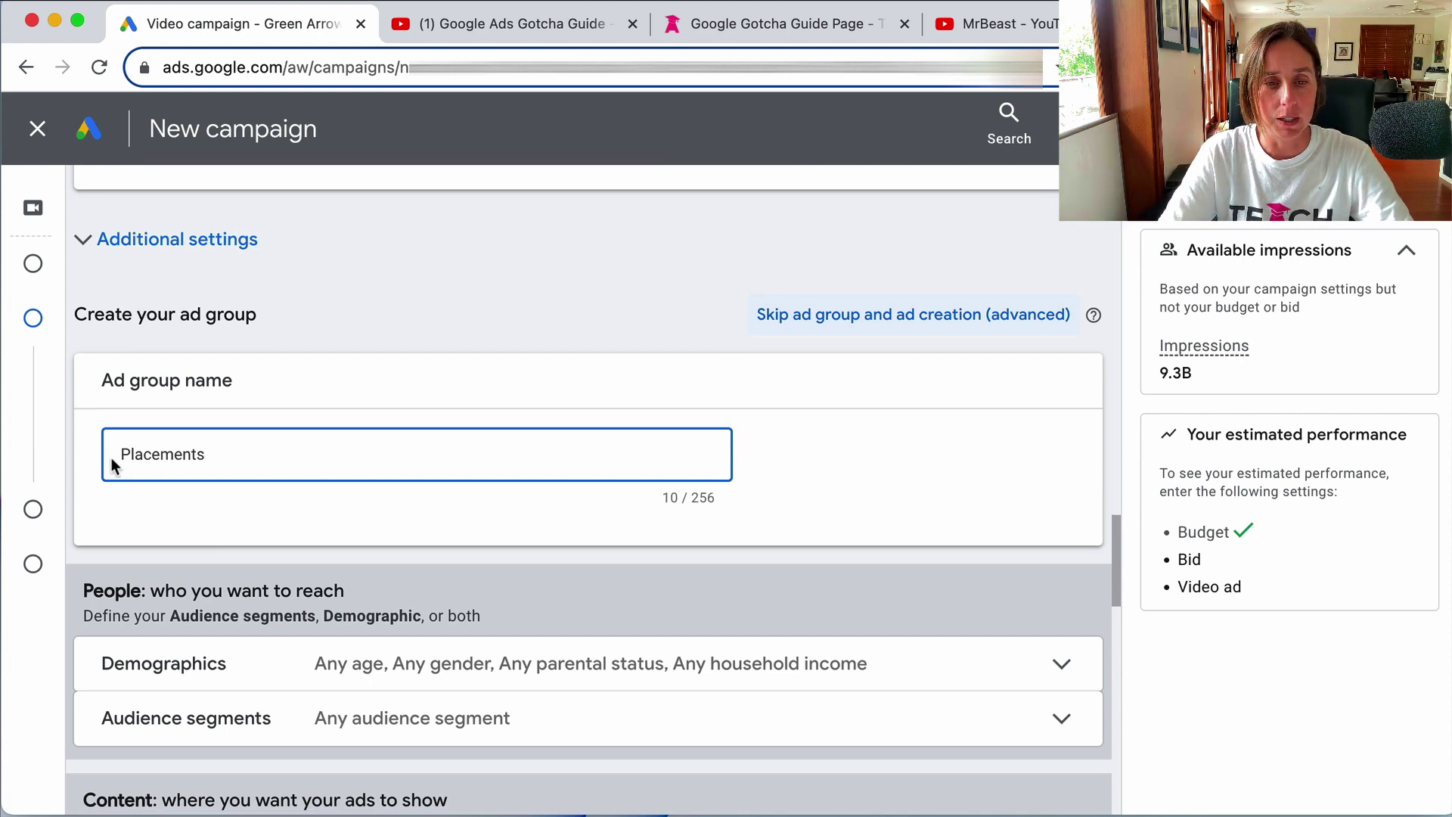
scroll(114, 463, down, 3)
scroll(112, 457, down, 3)
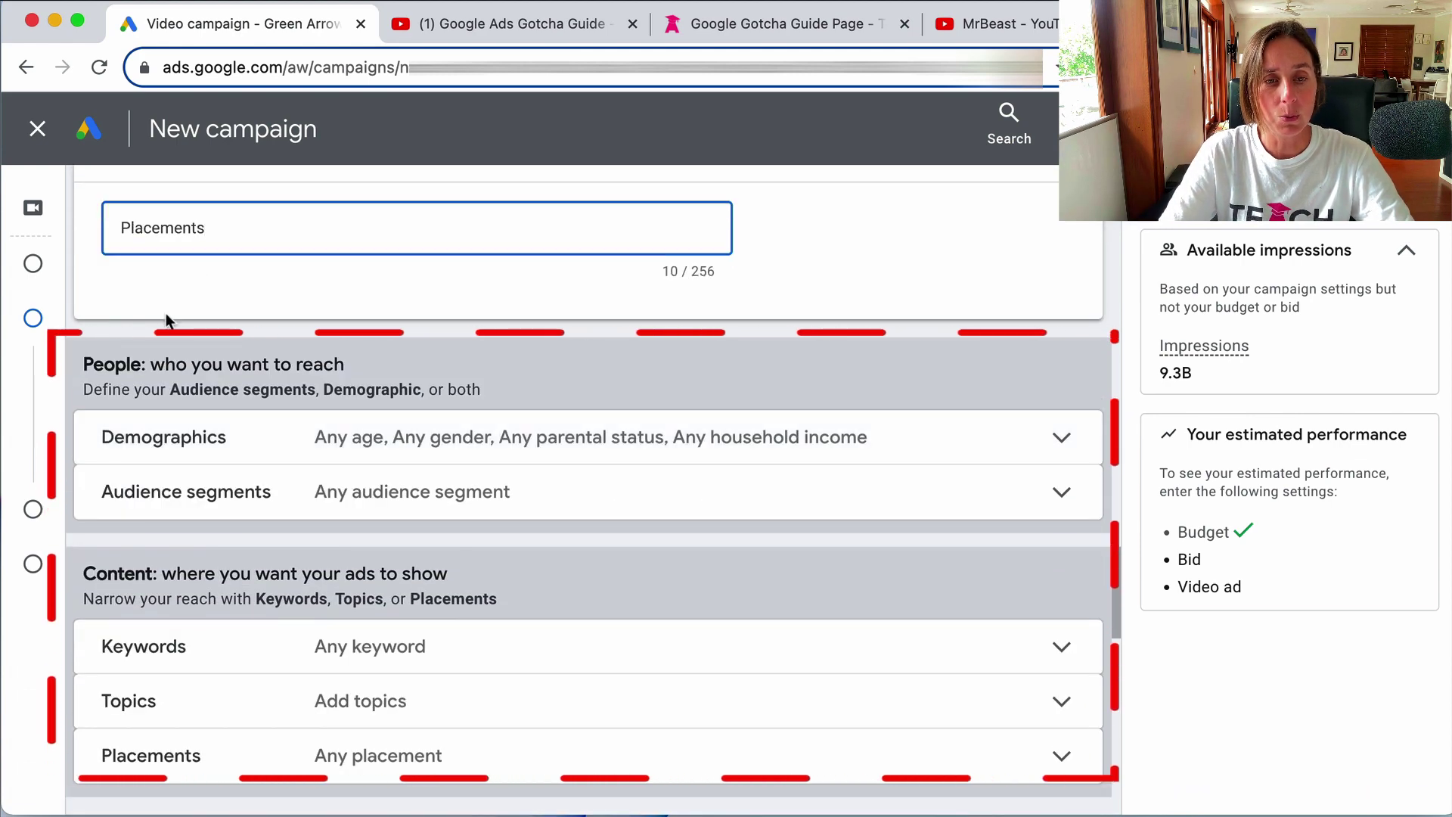
- Expand the Placements targeting options below the People section
drag(84, 357, 511, 383)
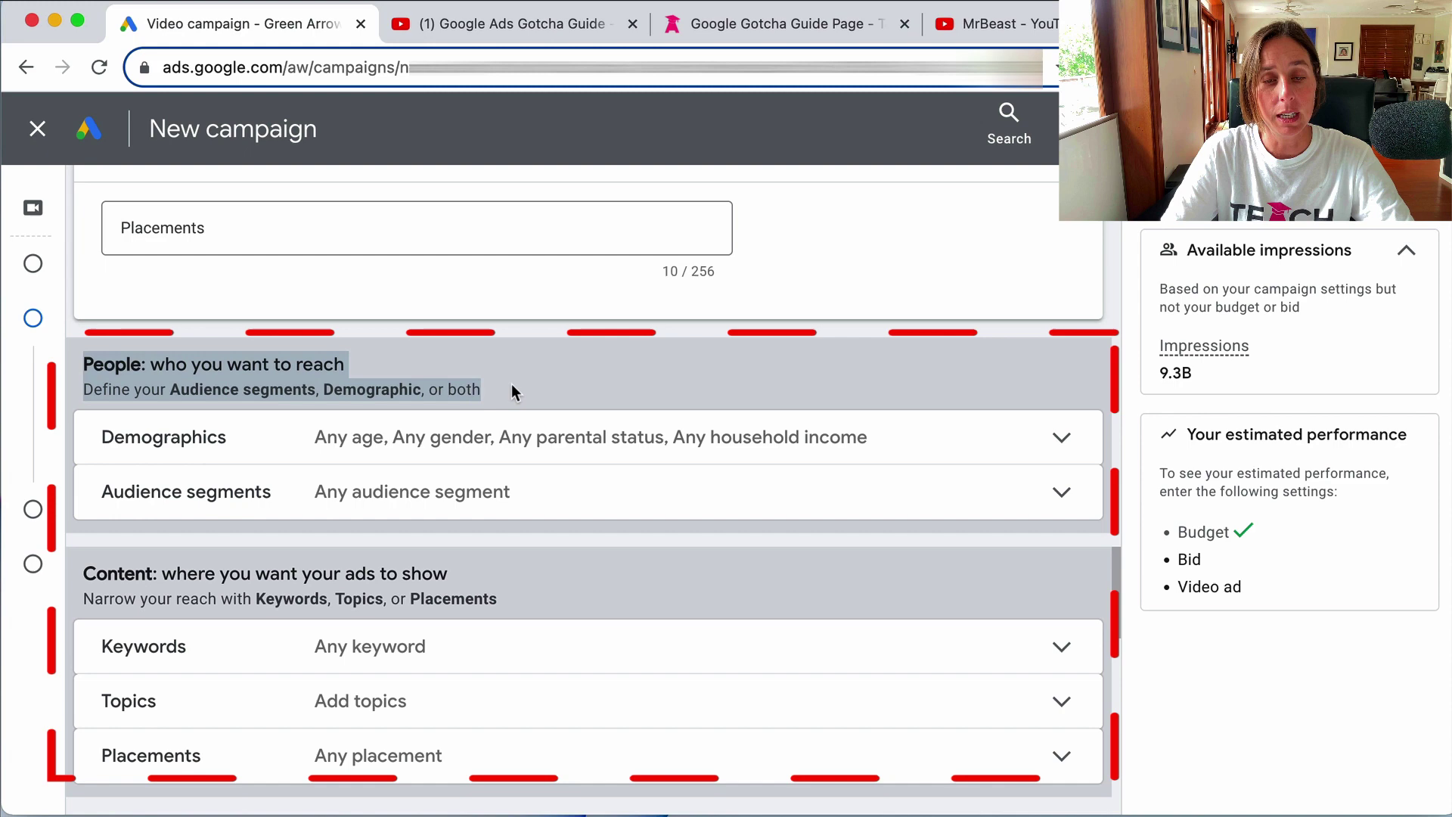
click(511, 384)
scroll(513, 388, down, 2)
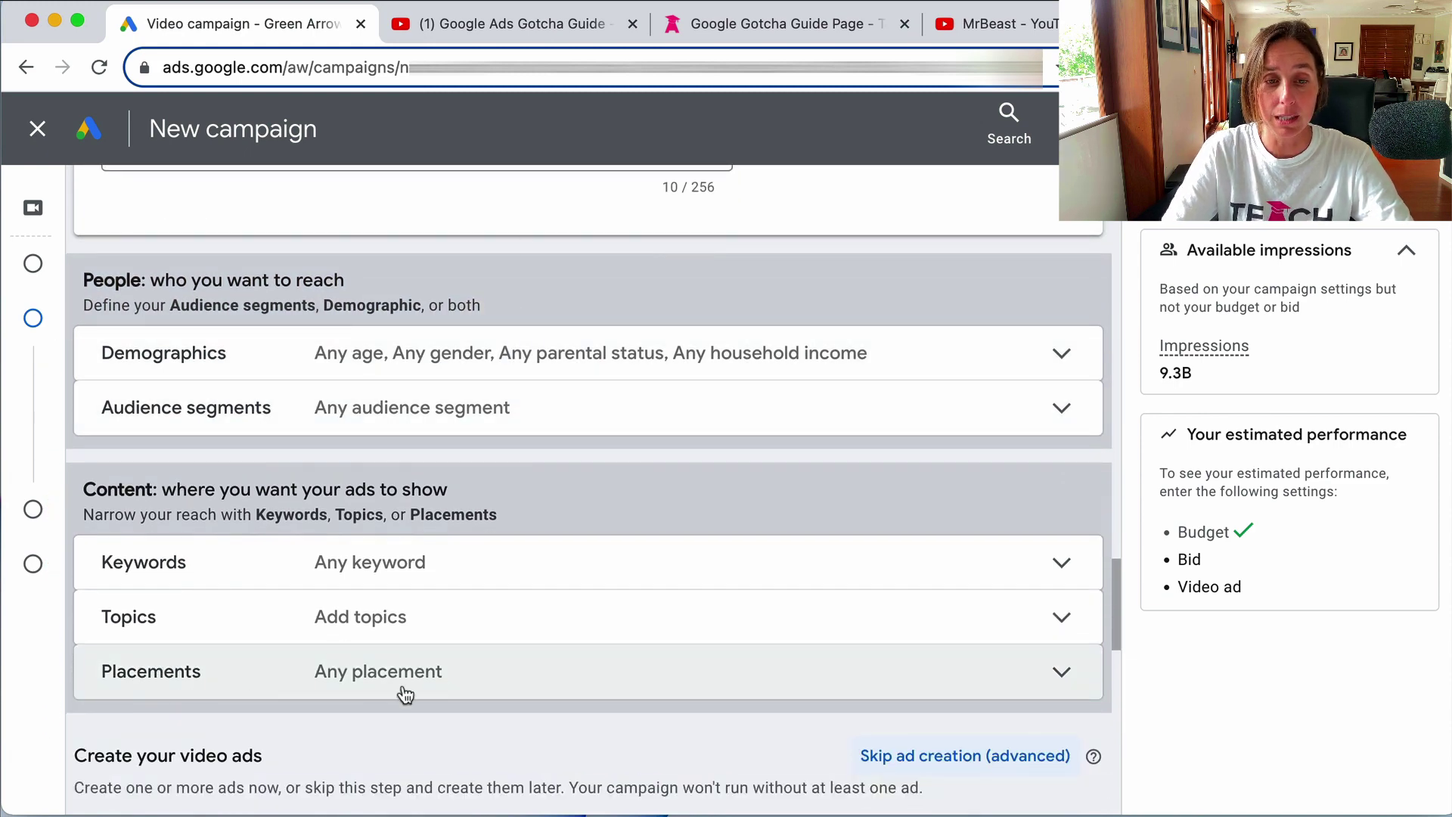
click(371, 678)
- Browse YouTube channel placements, then switch to entering placement URLs manually
scroll(469, 613, down, 5)
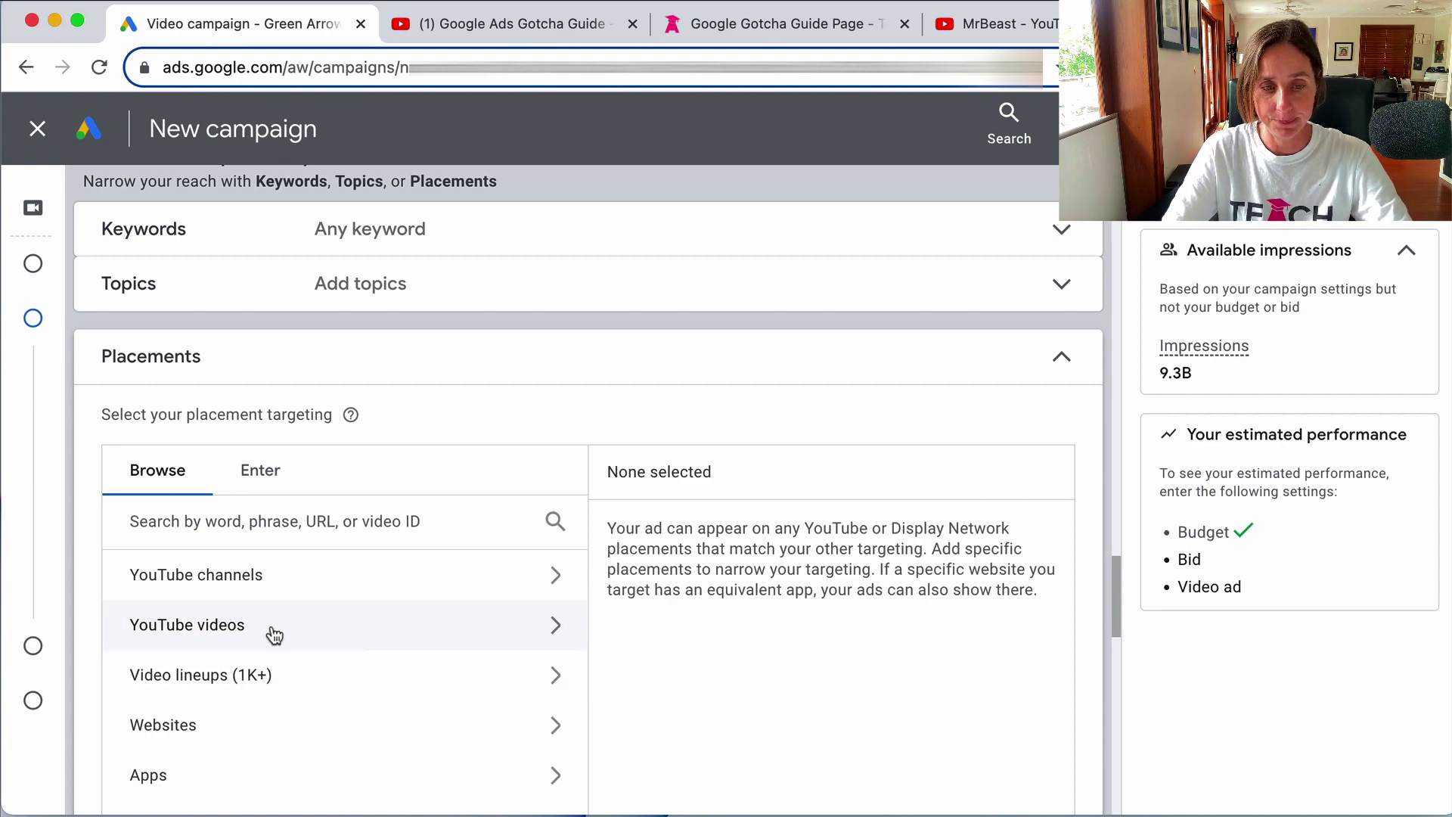
click(204, 581)
scroll(658, 431, down, 2)
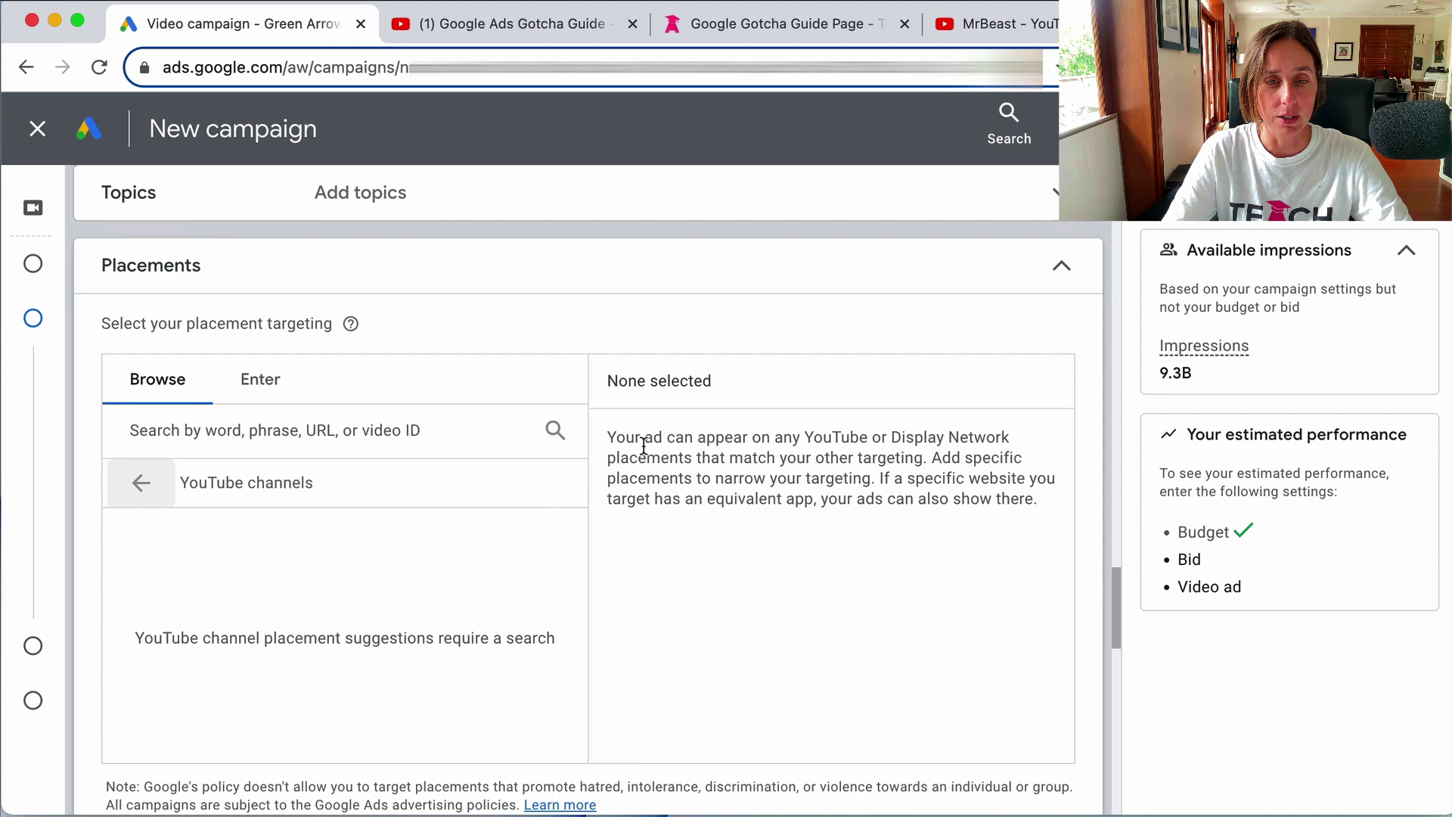
click(141, 483)
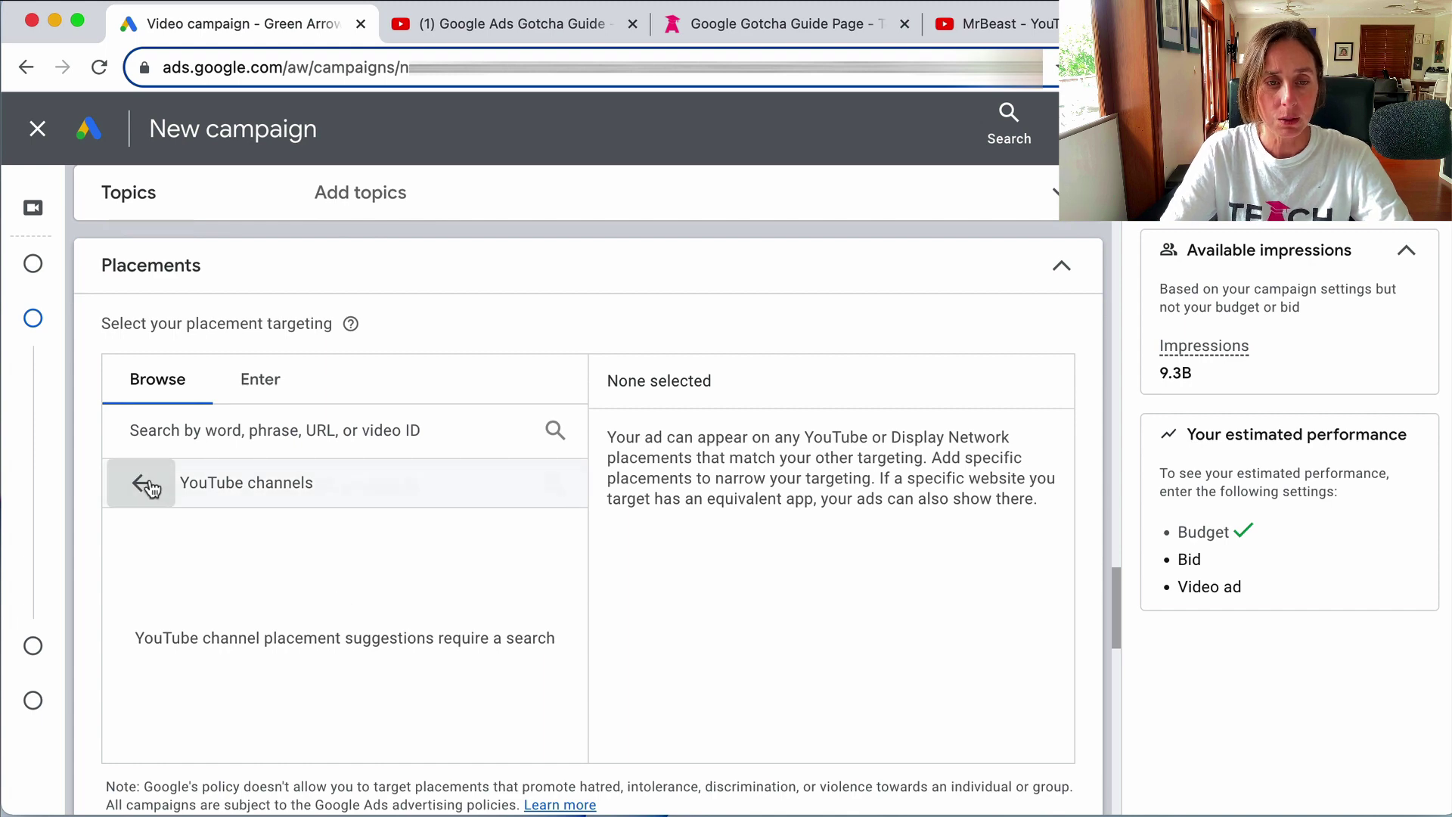
click(262, 391)
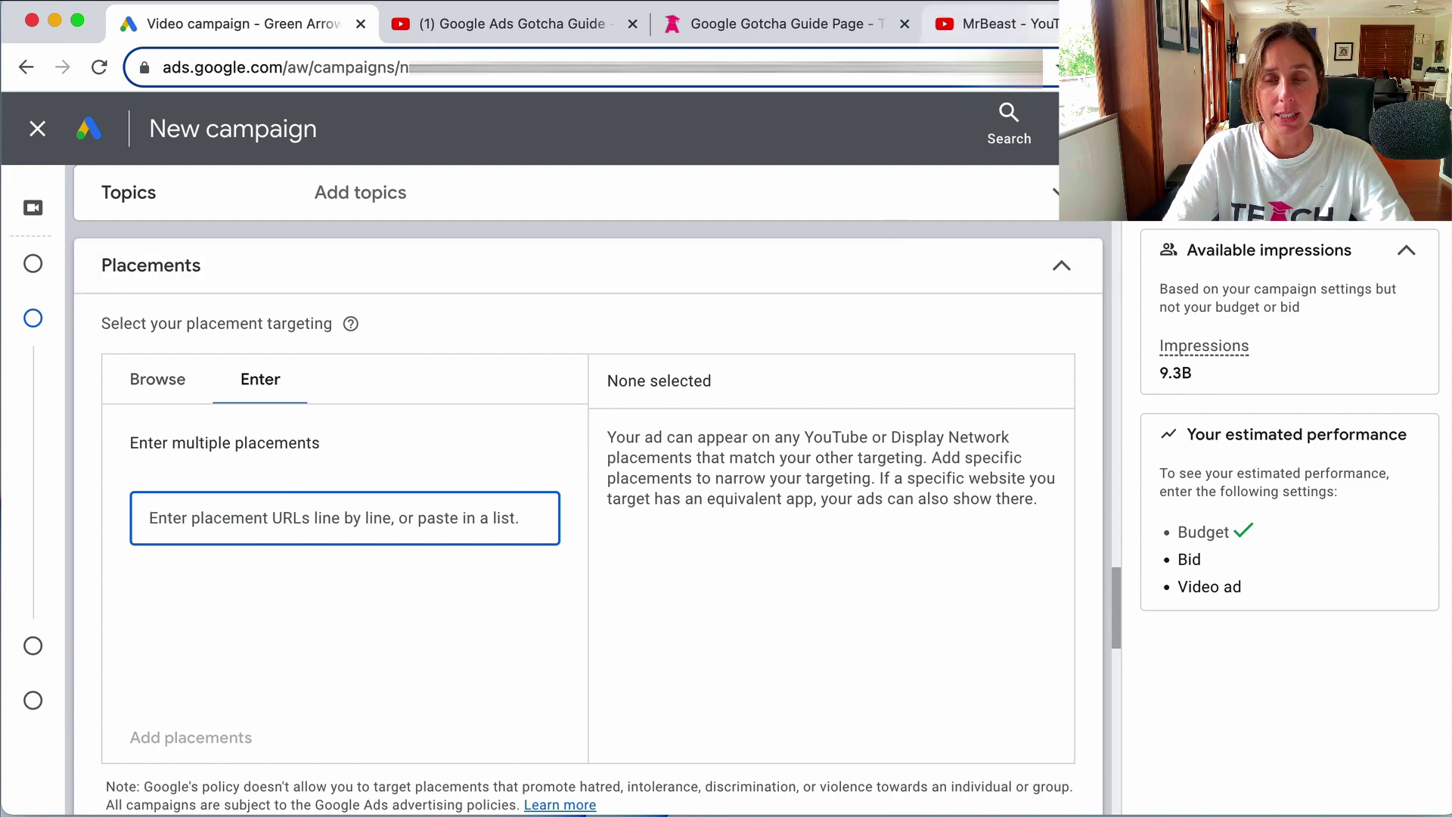
- Copy the MrBeast channel URL from YouTube and add it as the only placement
click(997, 24)
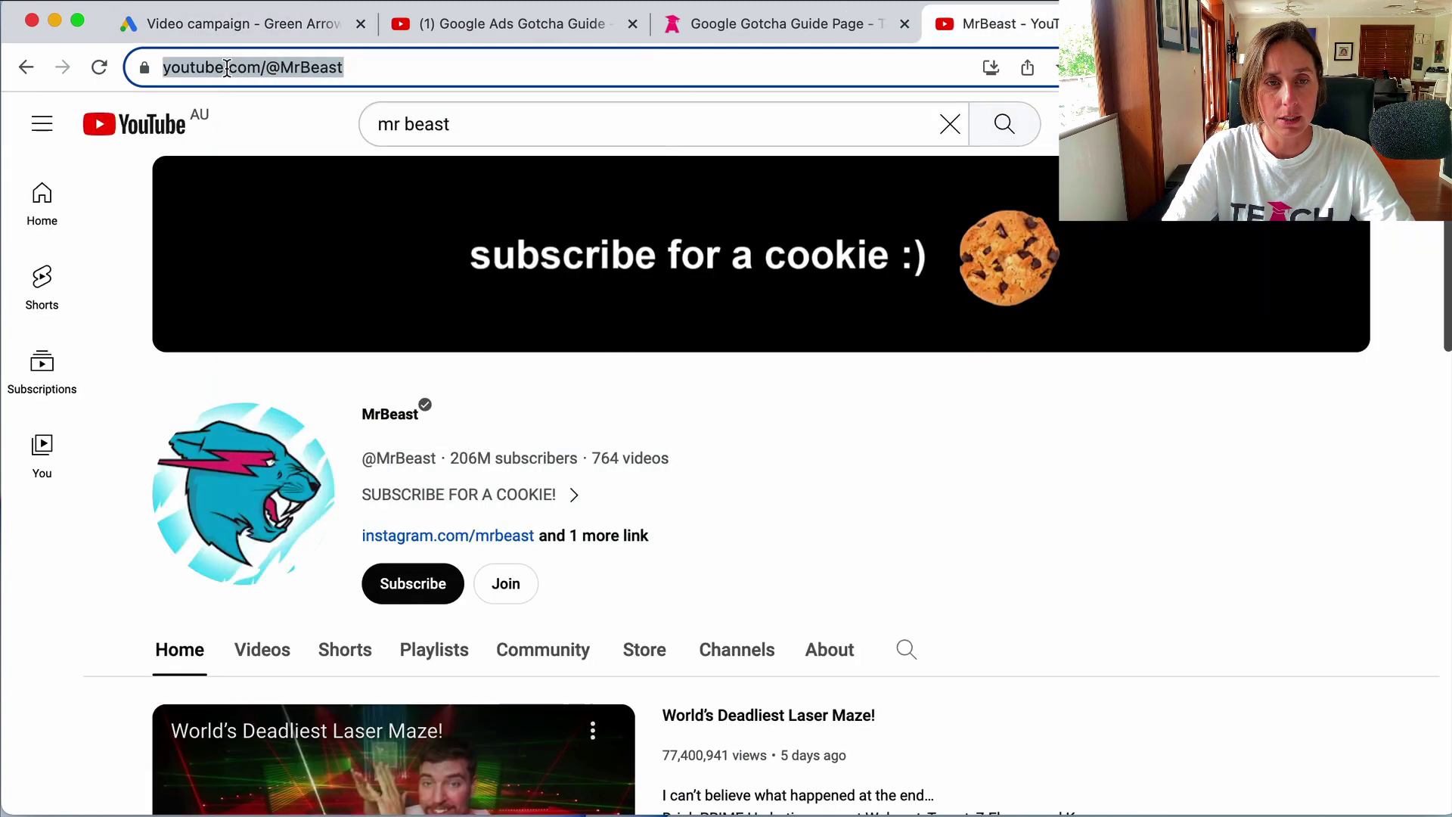
right_click(235, 62)
click(250, 249)
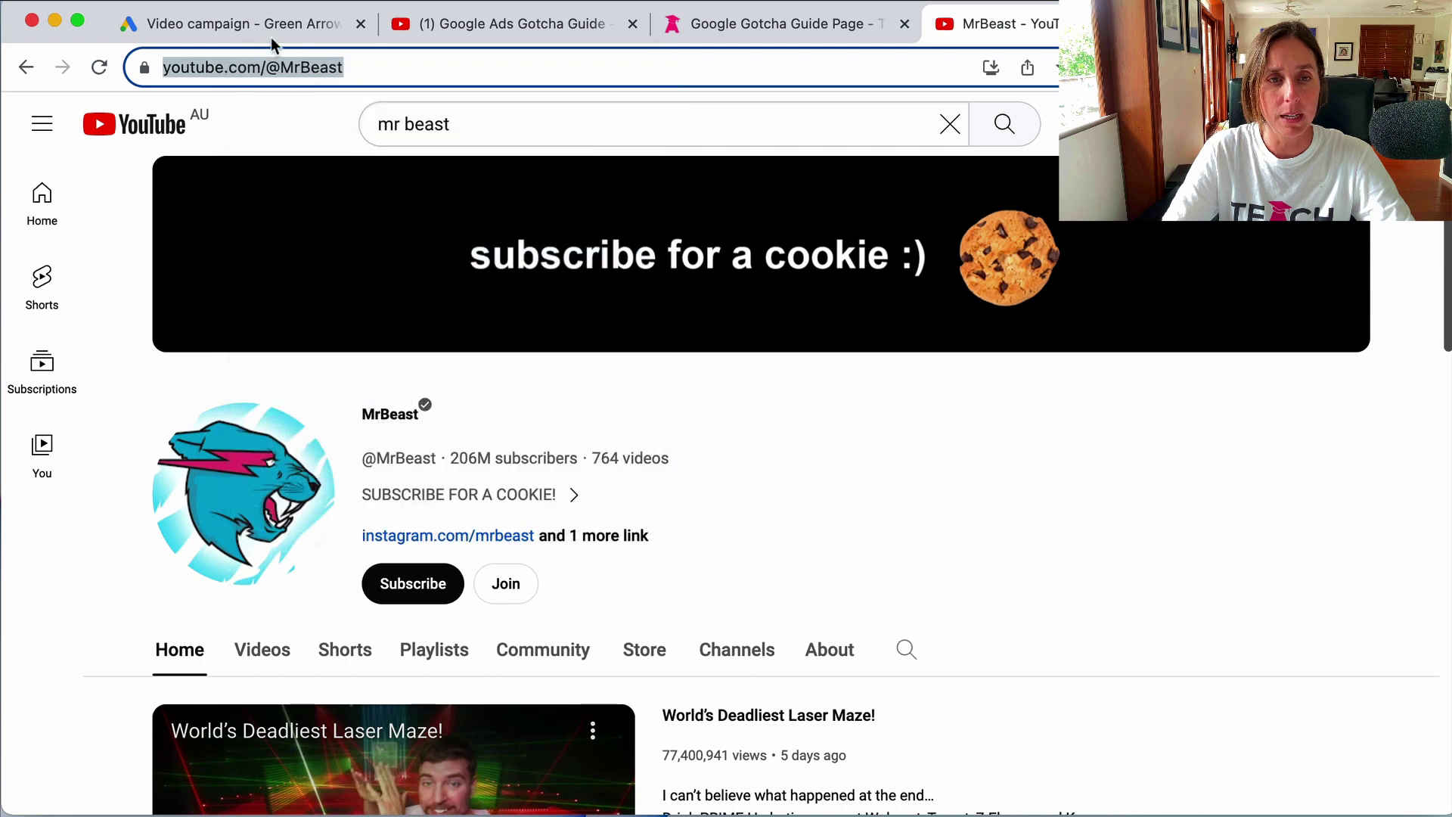
click(256, 28)
key(super+v)
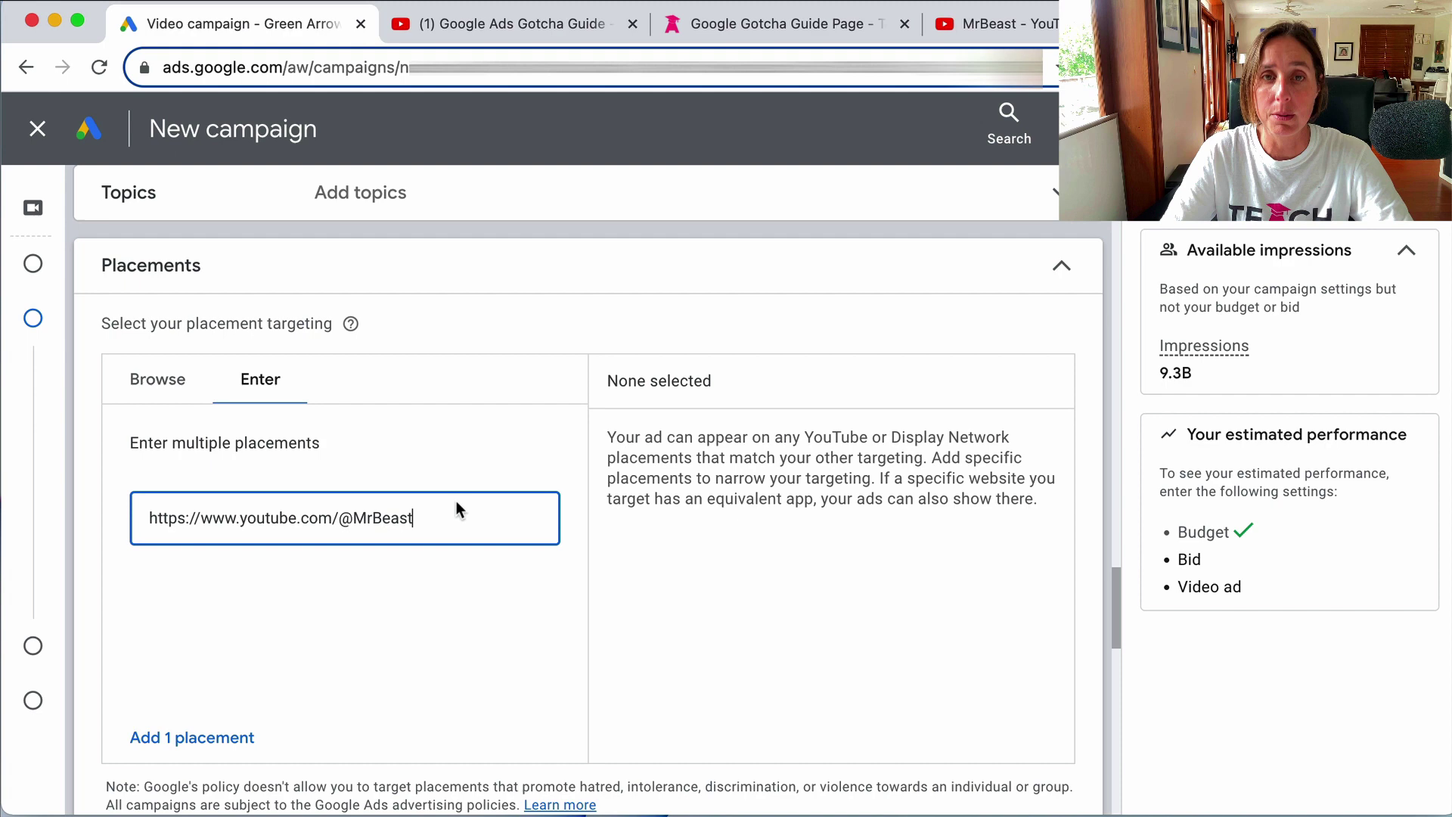
click(227, 735)
scroll(700, 634, down, 3)
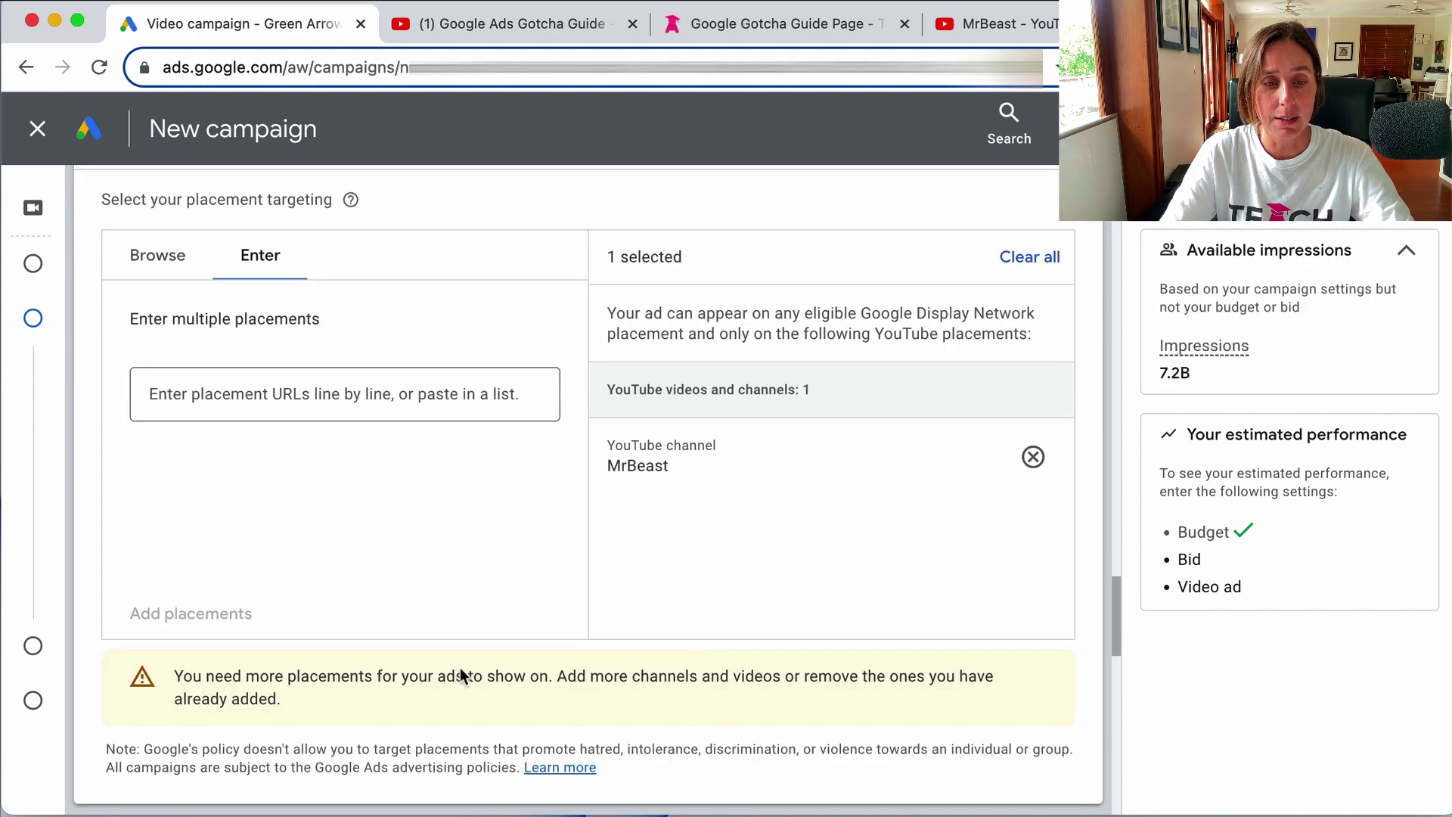
drag(322, 701, 198, 676)
click(200, 676)
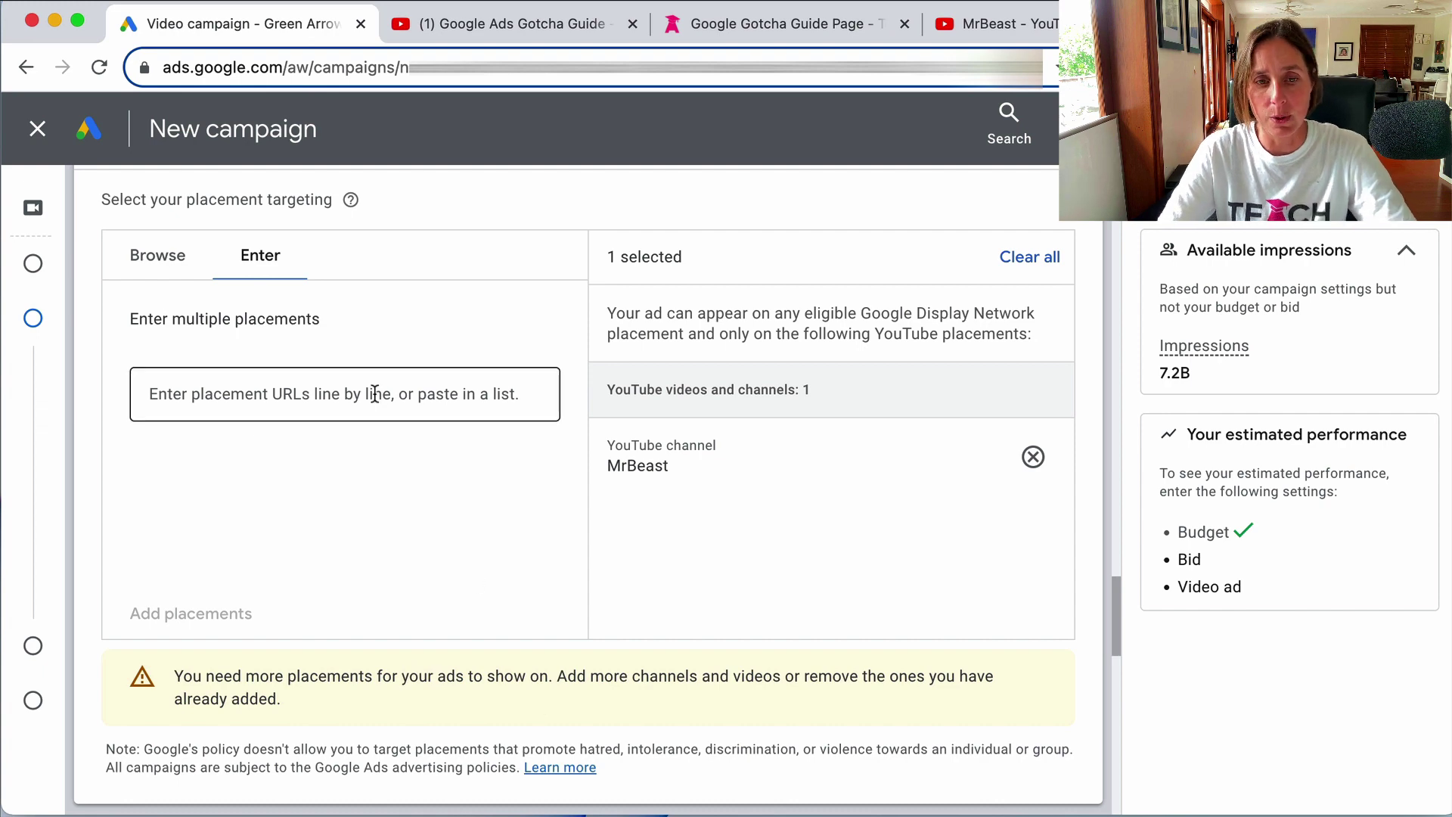
- Paste the Google Ads Gotcha Guide video URL into the ad's YouTube video search
scroll(374, 394, down, 3)
scroll(373, 401, up, 3)
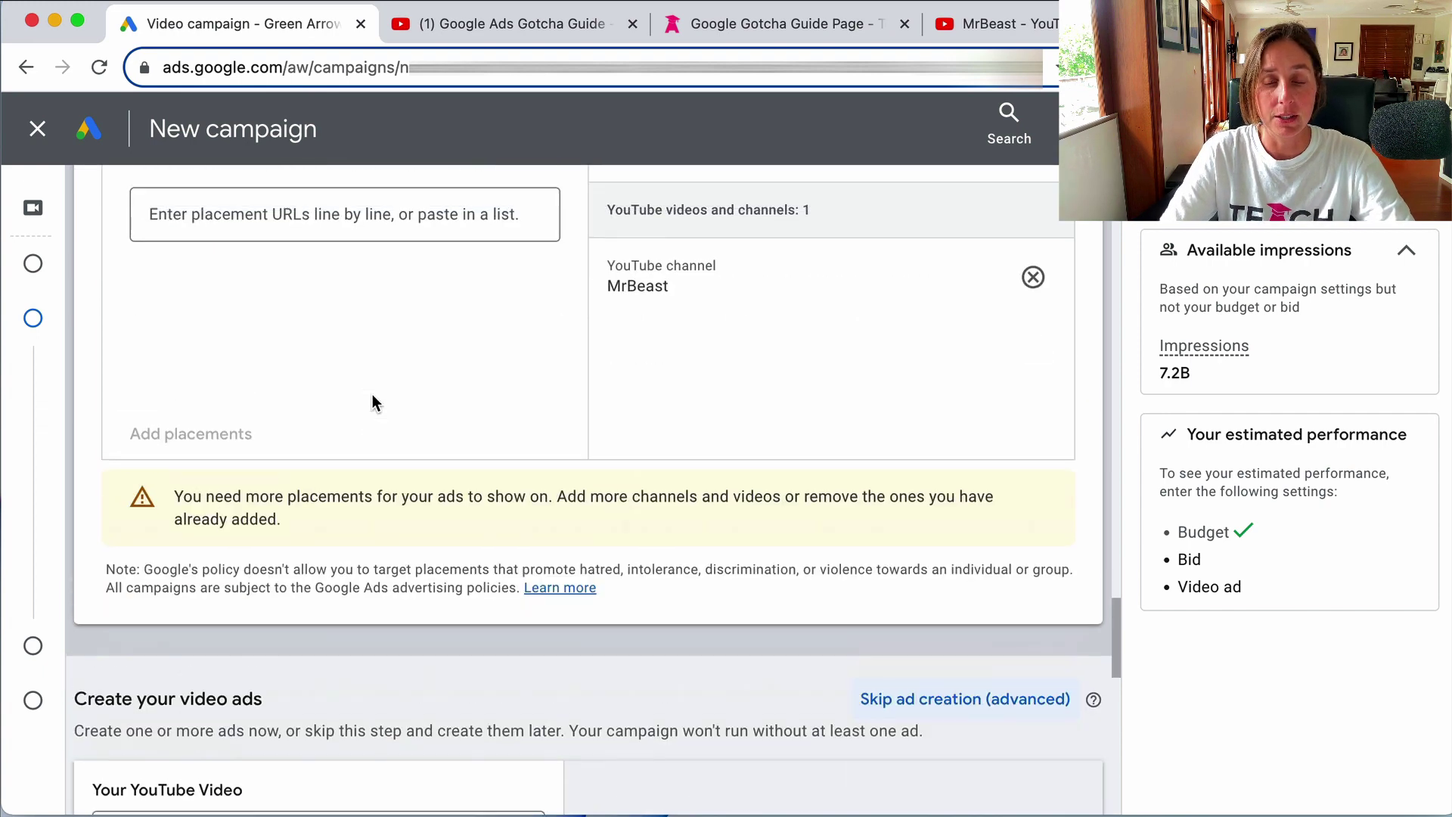
scroll(388, 473, down, 8)
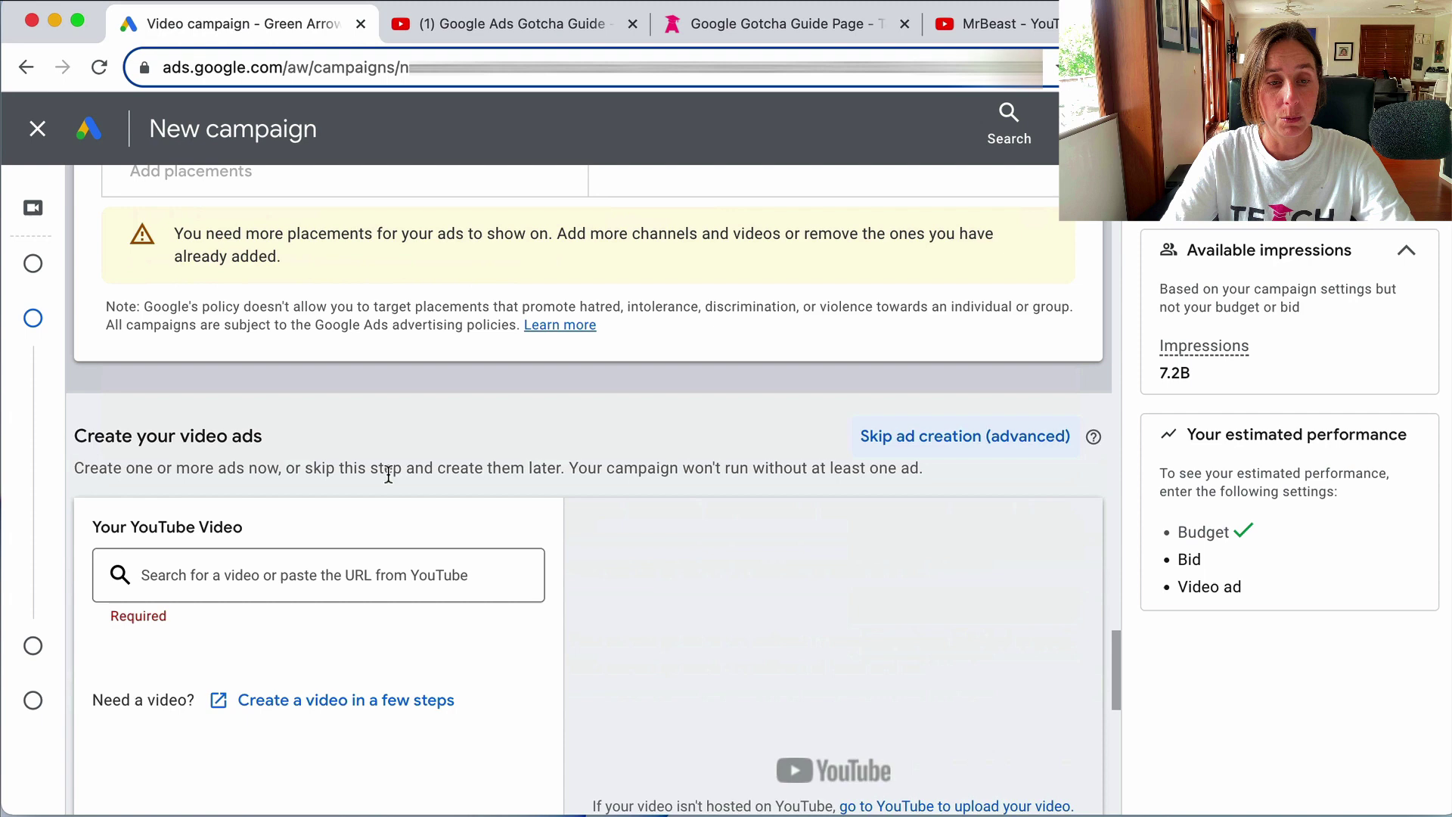
click(373, 454)
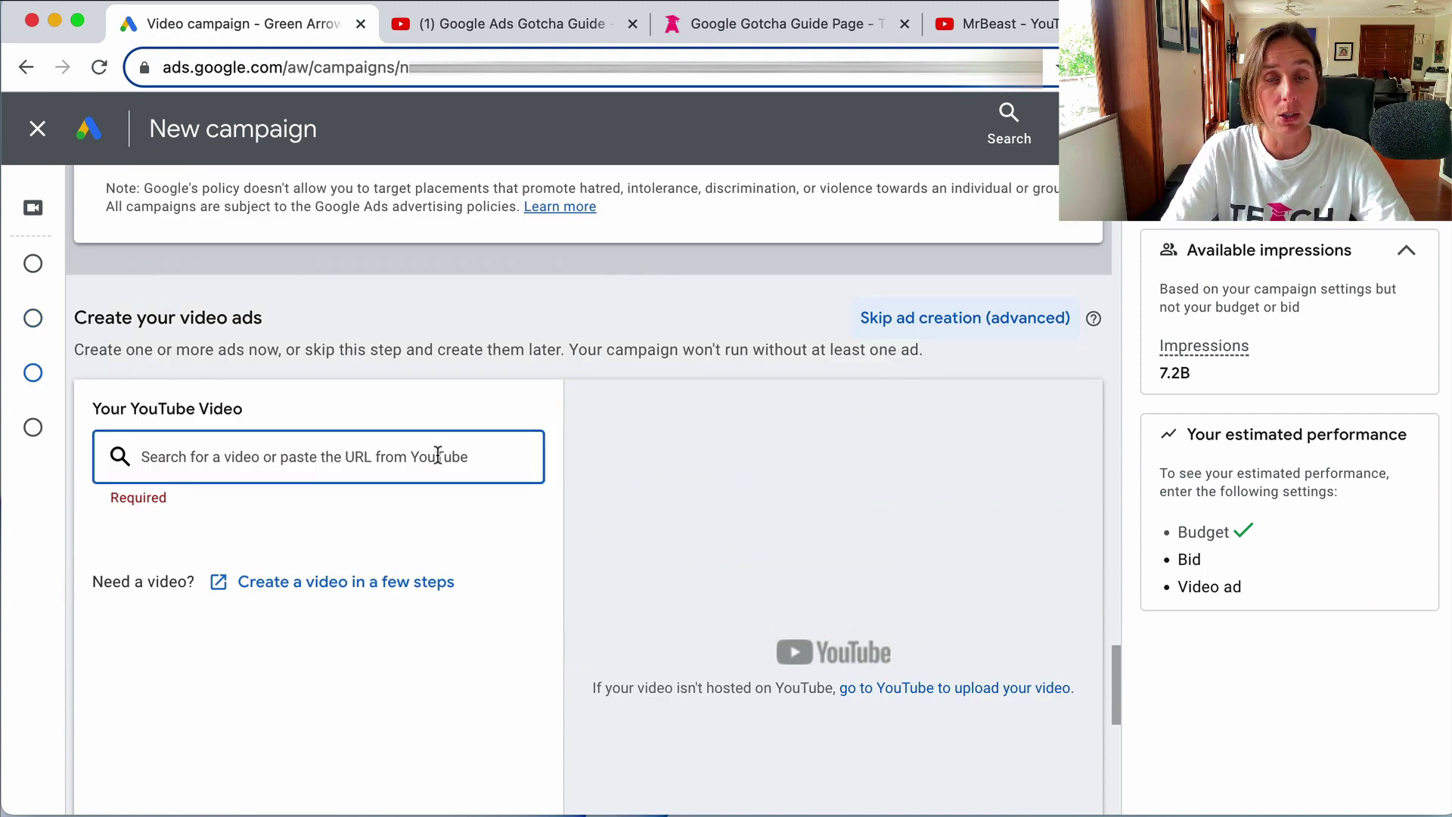
click(514, 23)
right_click(285, 62)
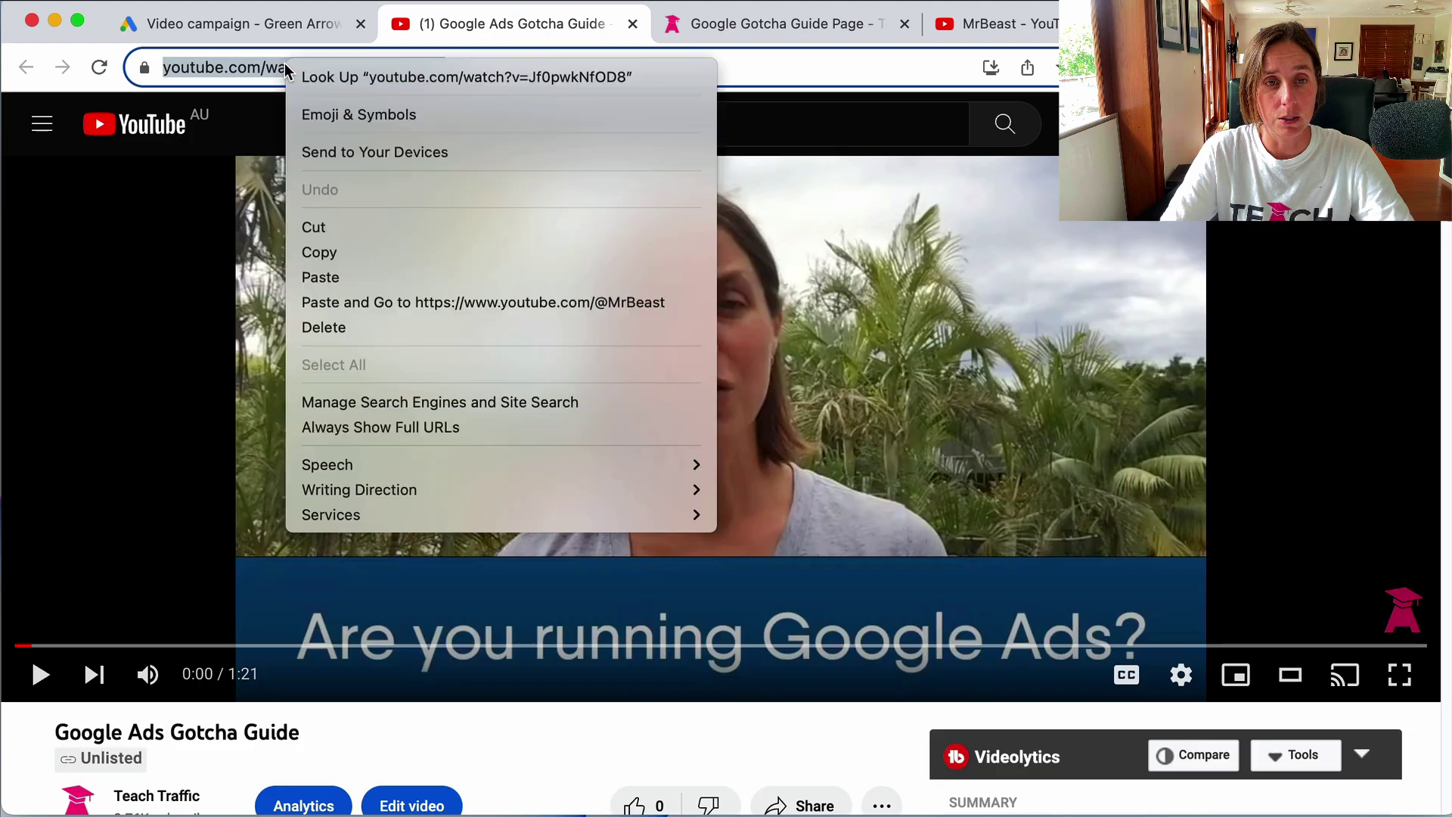
click(308, 254)
click(274, 26)
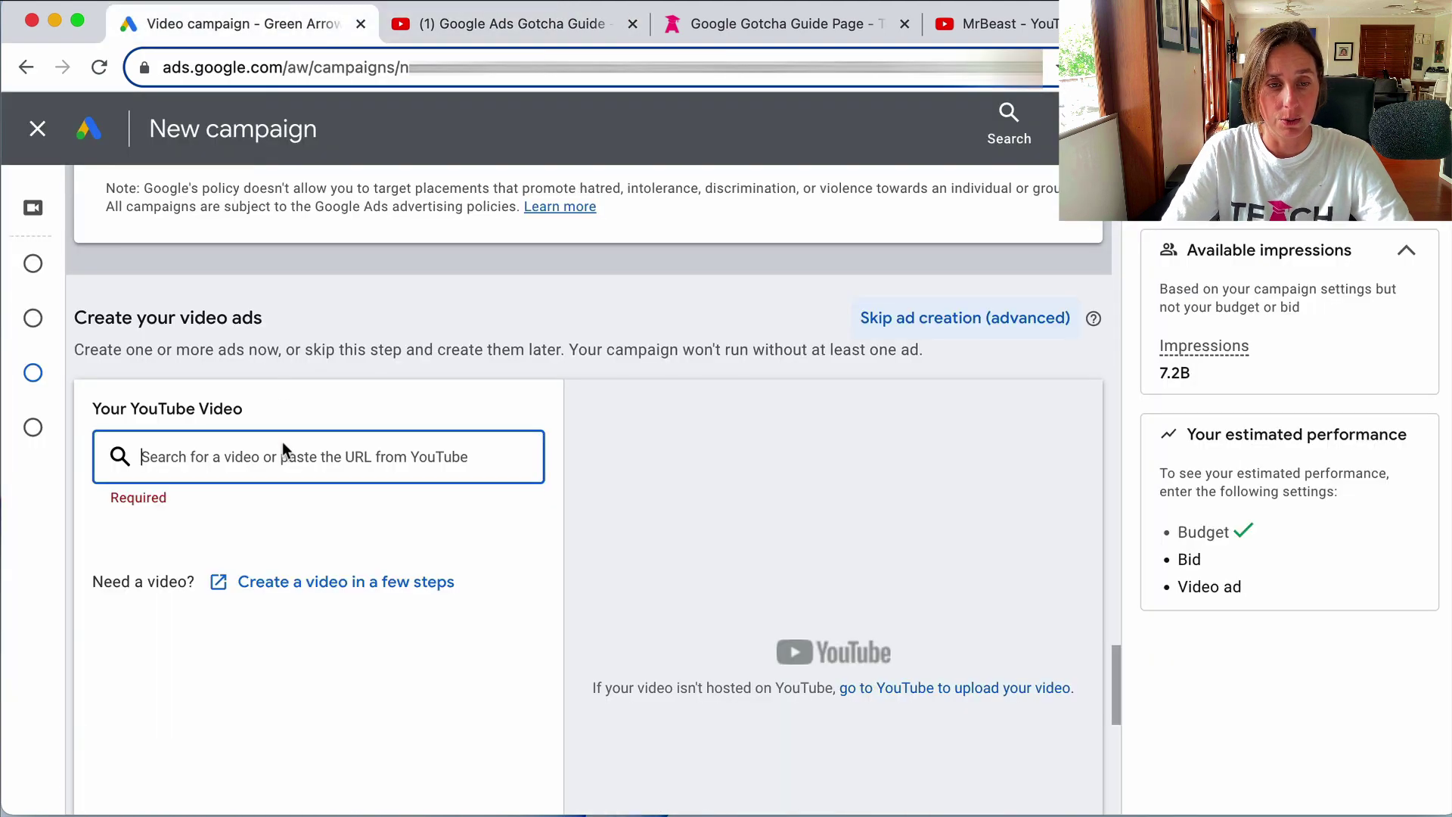
key(super+v)
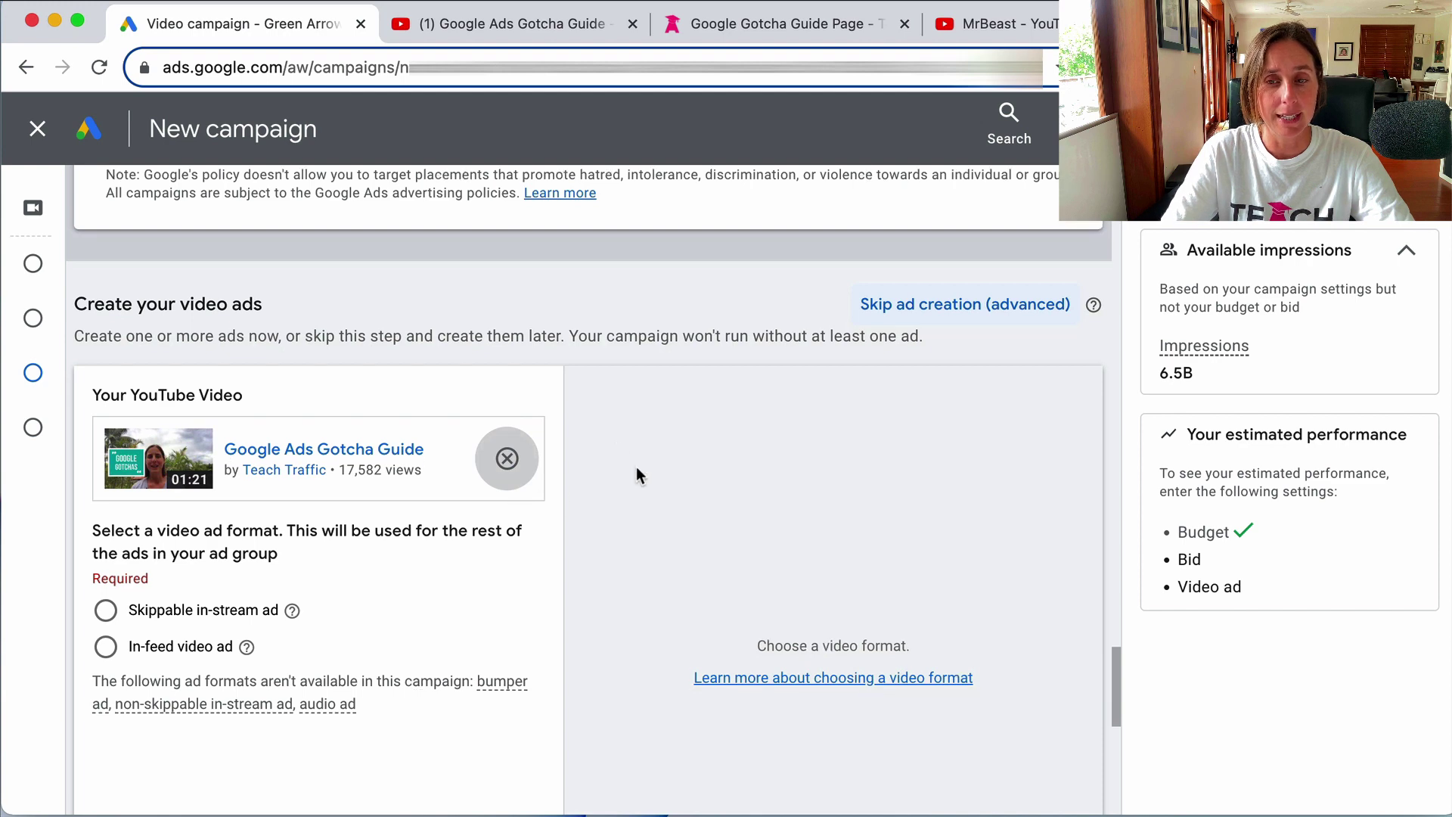
- Choose Skippable in-stream ad as the video ad format
scroll(637, 476, down, 2)
click(171, 515)
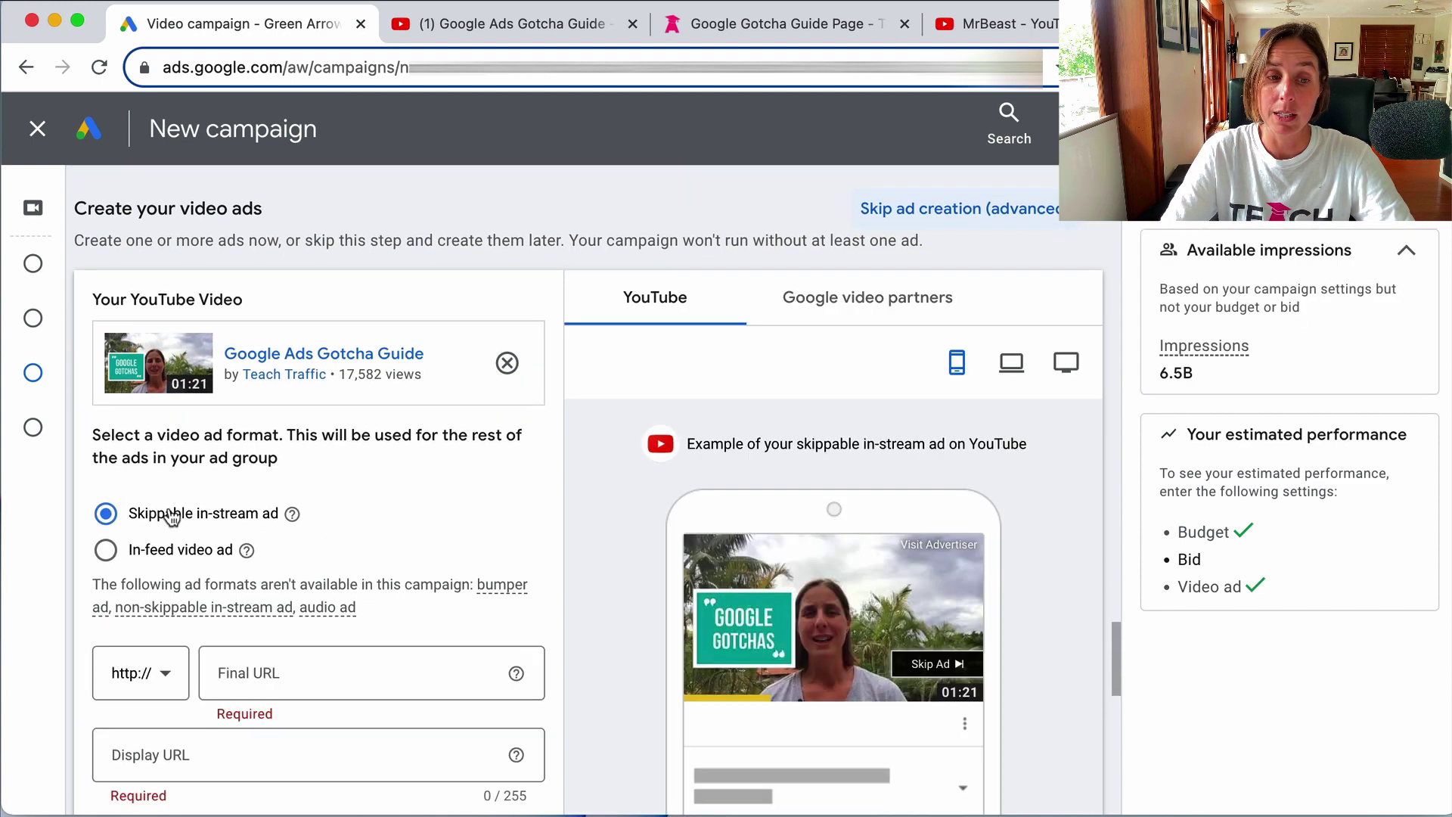
scroll(172, 519, down, 1)
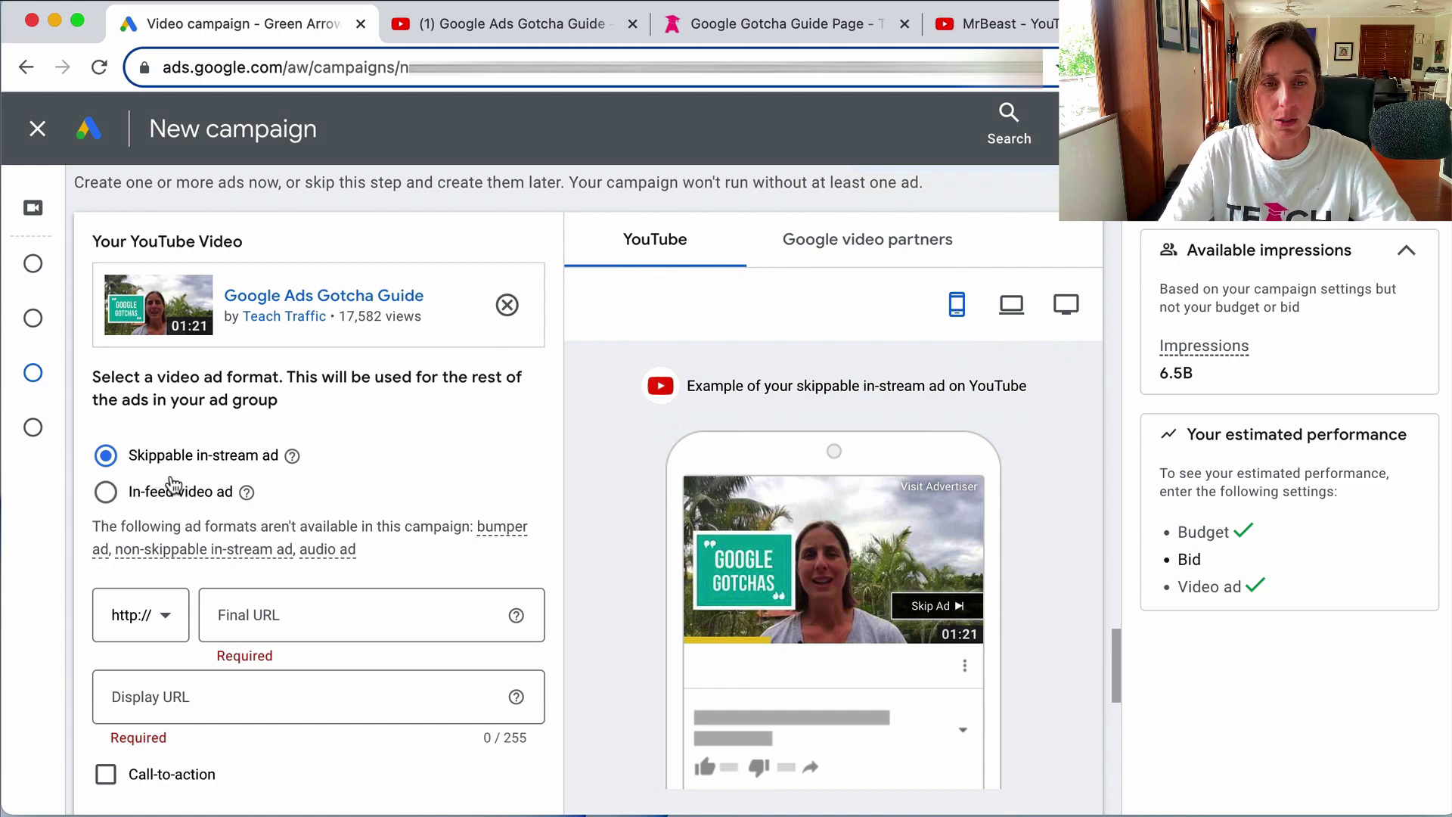
scroll(168, 463, down, 1)
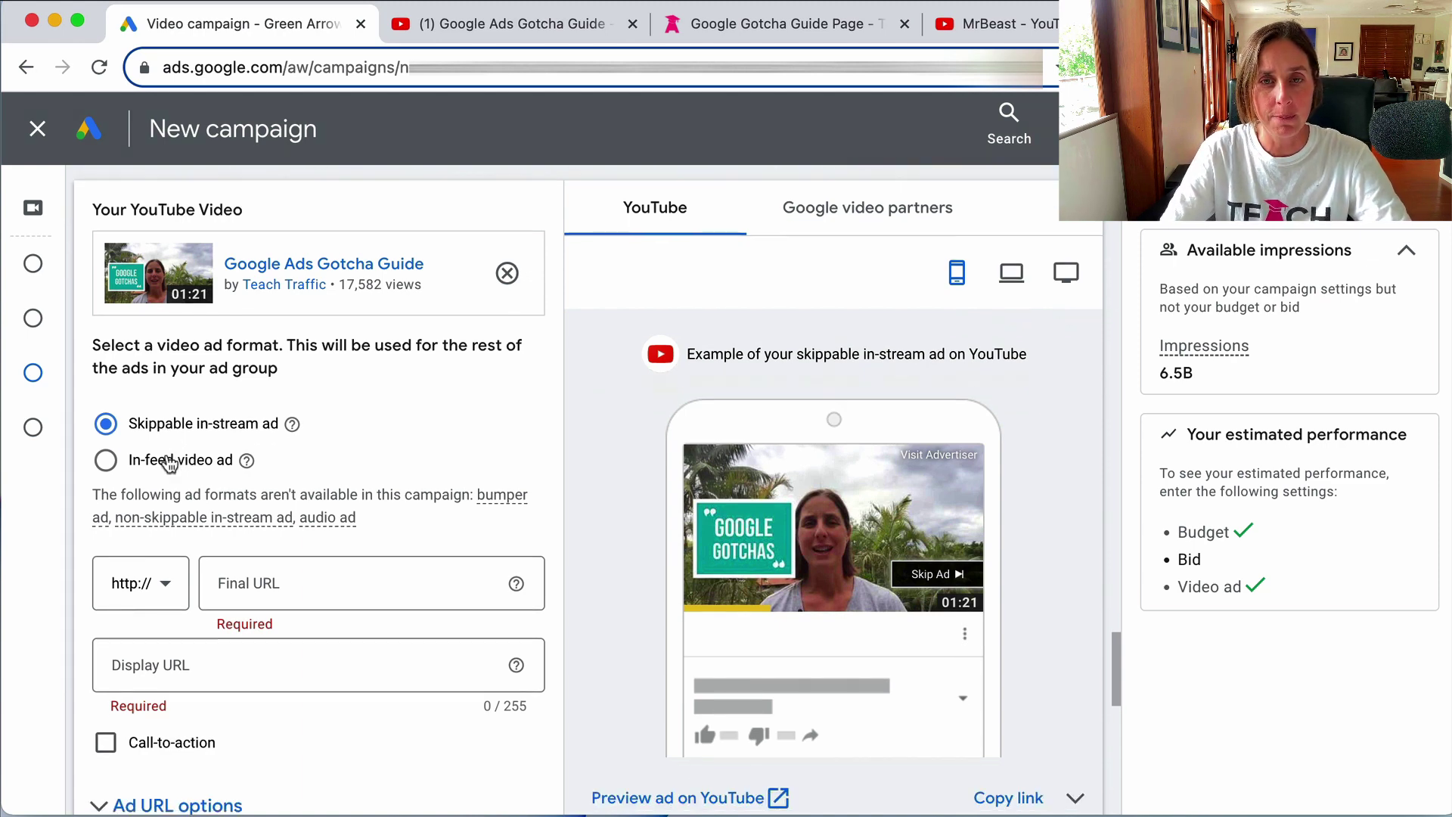
- Enter teachtraffic.com/gotcha as the ad's display URL
click(277, 579)
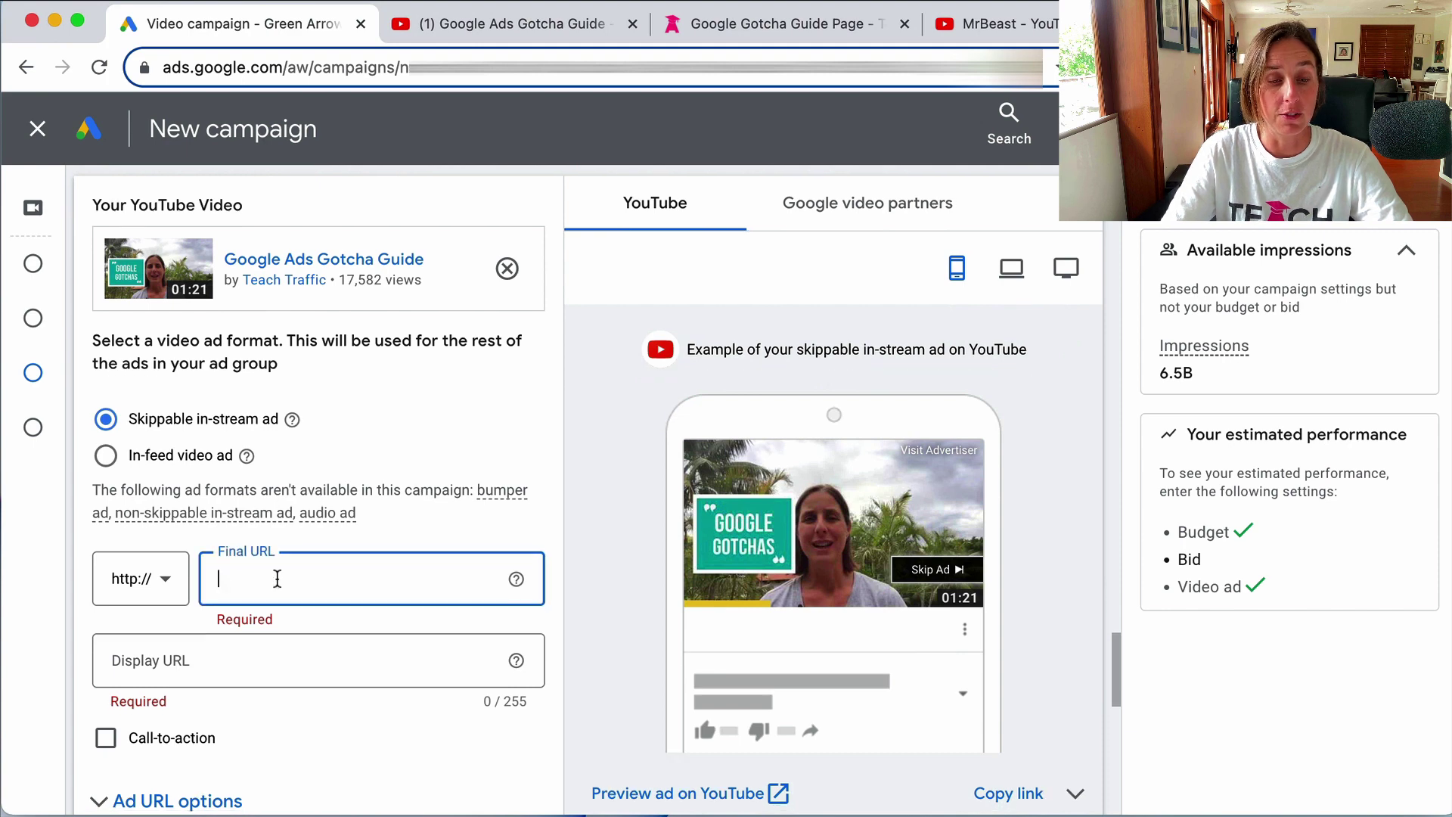
scroll(277, 581, down, 1)
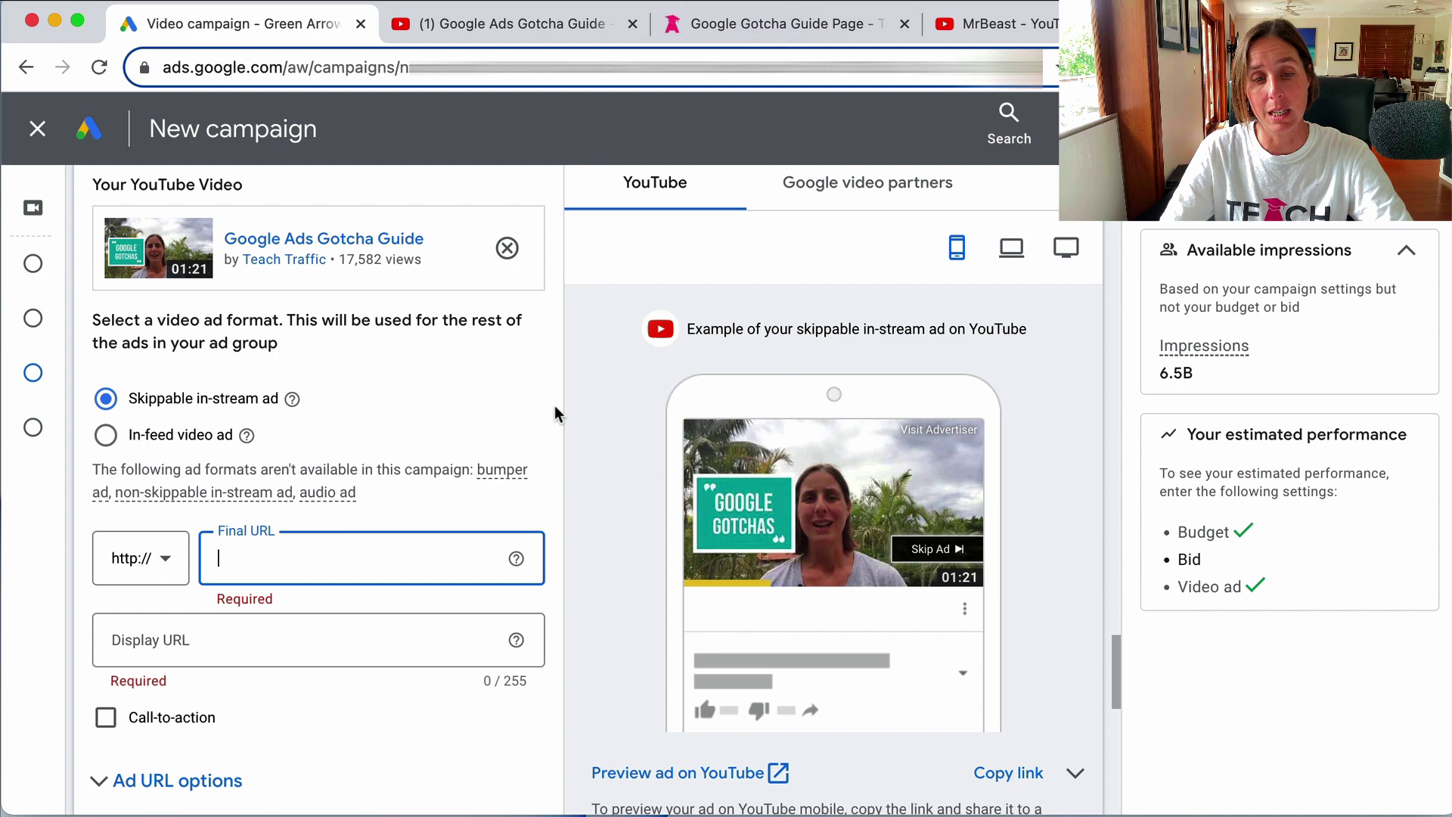
scroll(555, 406, down, 2)
click(169, 581)
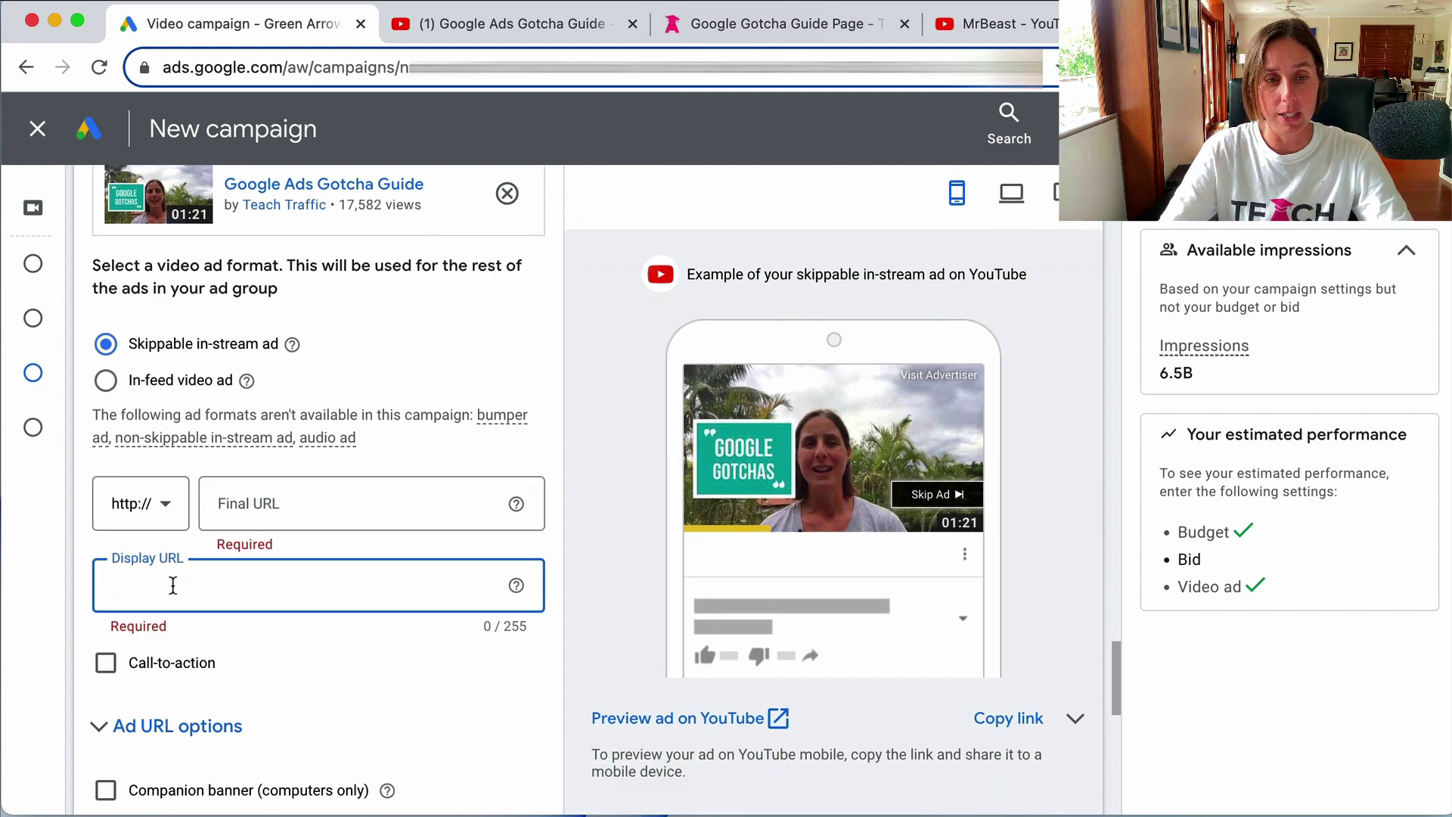
text(teachtra)
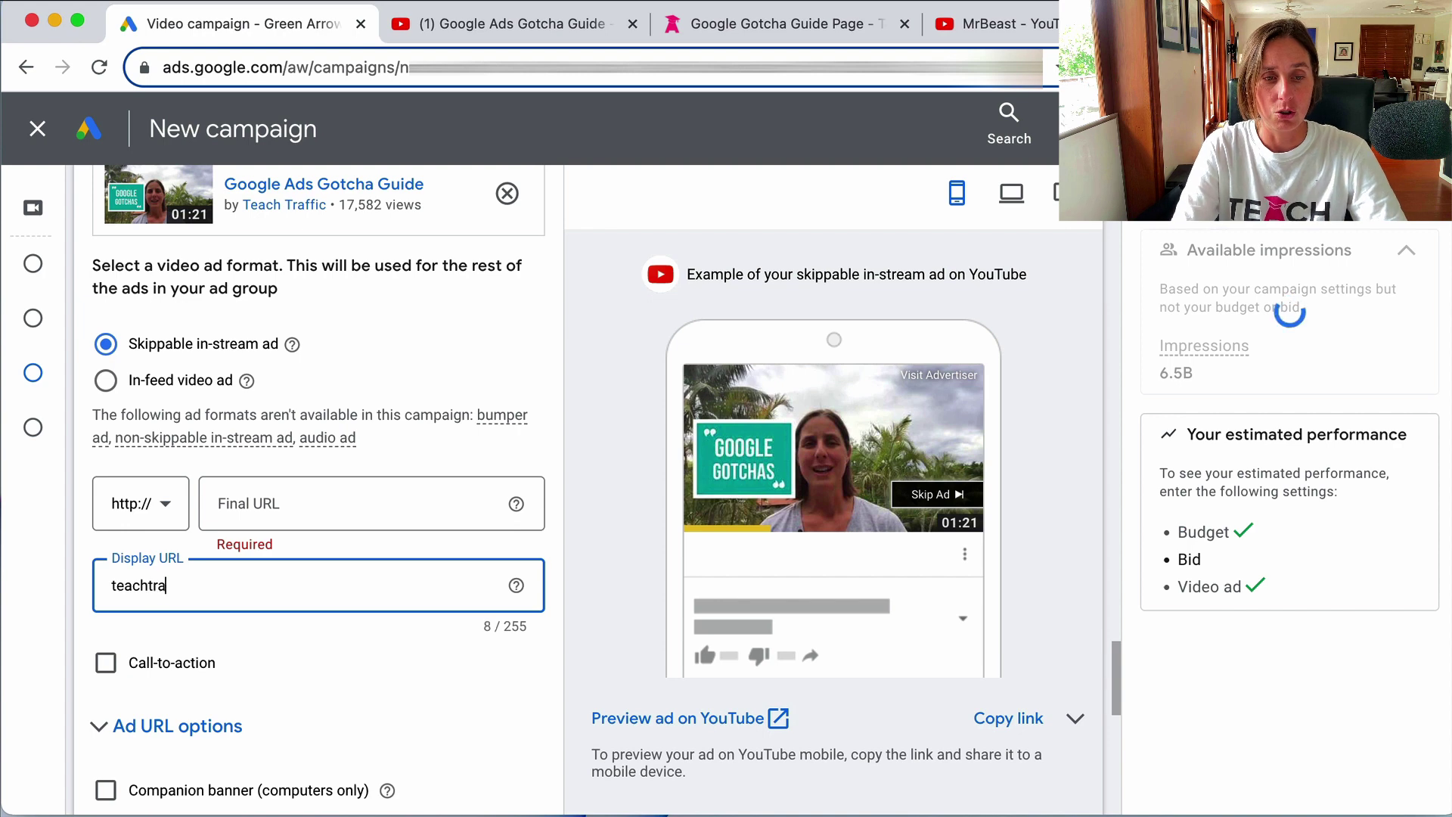
text(ffic.com/)
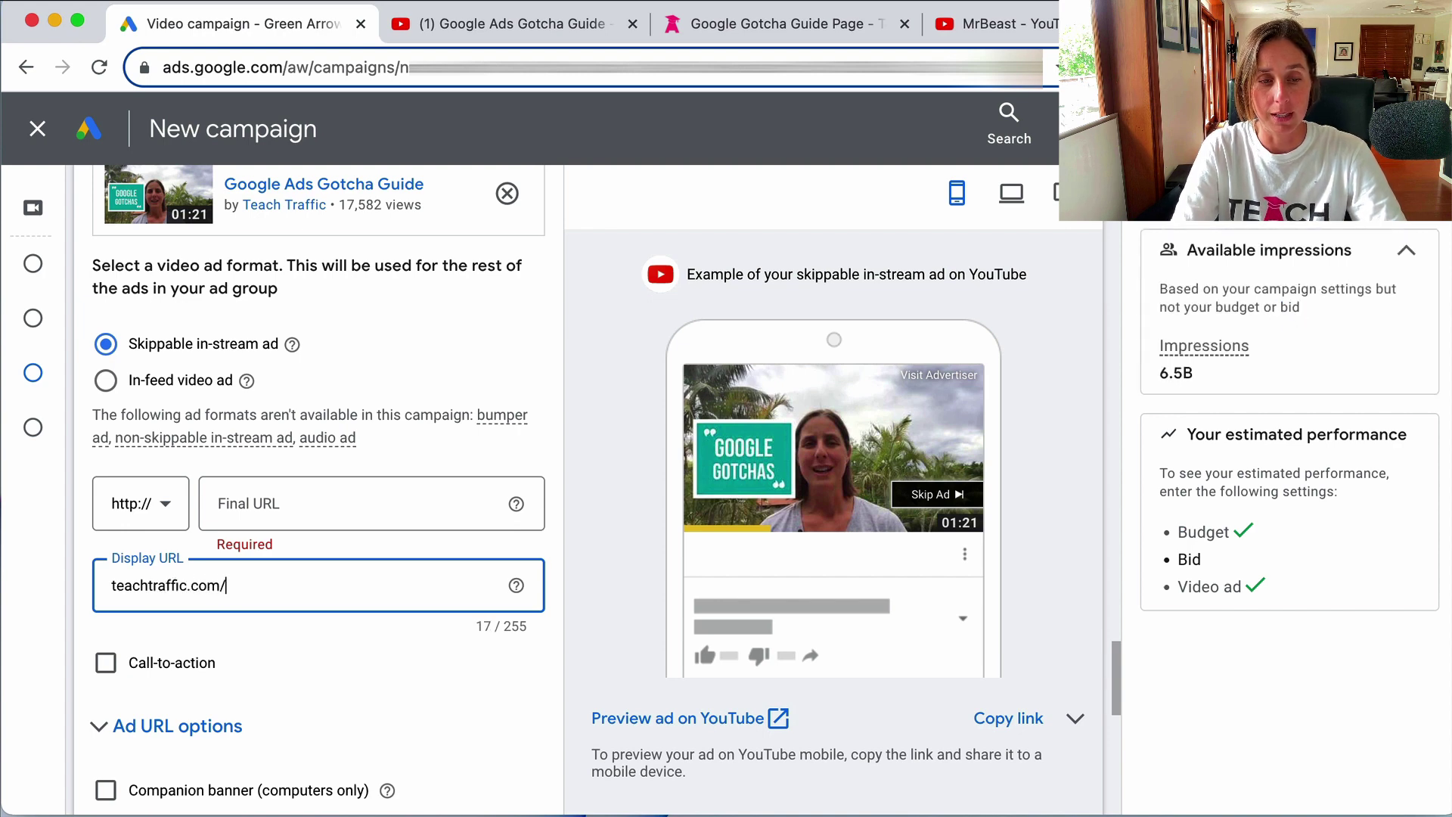
text(gotcha)
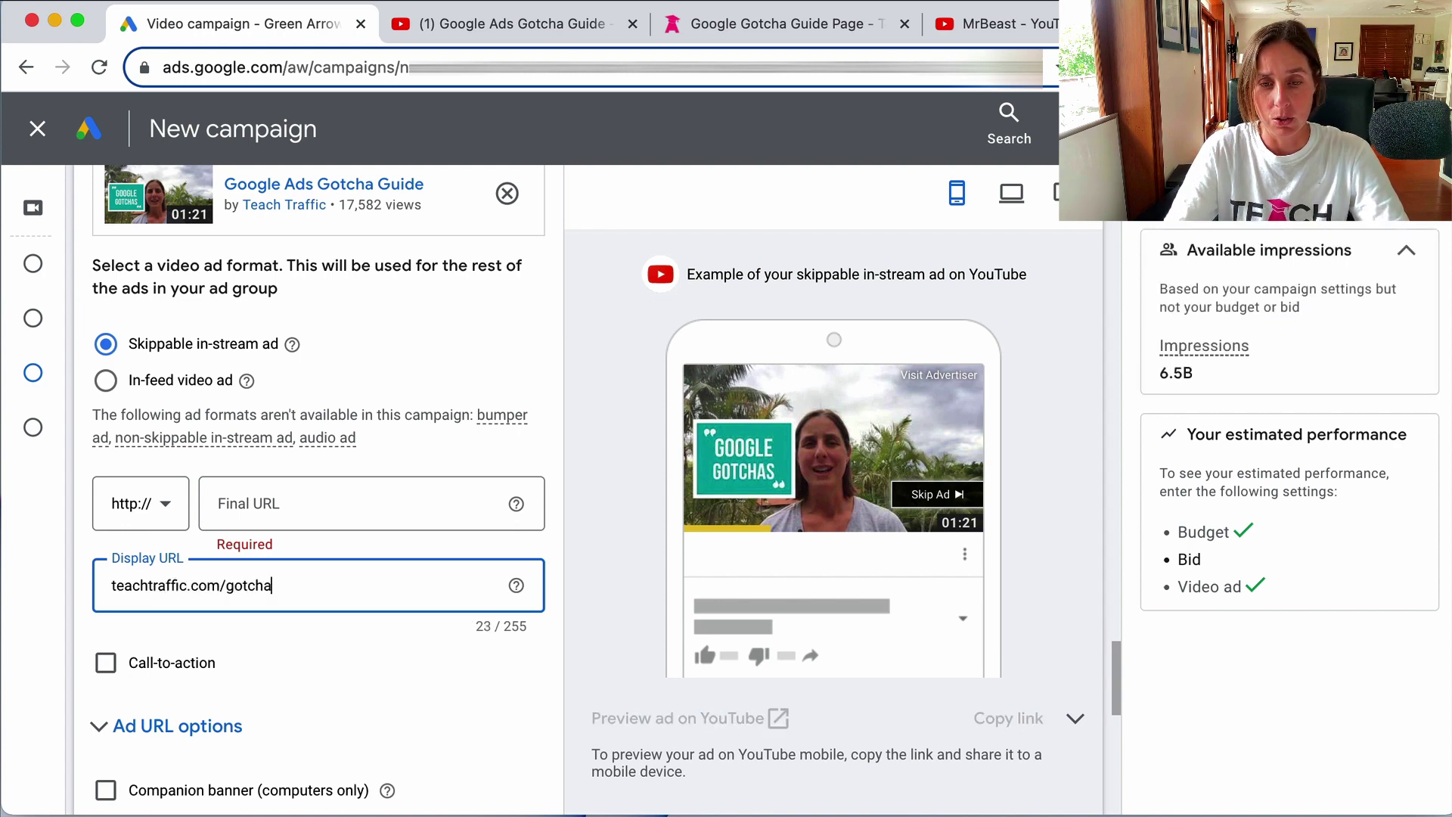
- Set the final URL to the full https Google Gotcha Guide page and enable call-to-action
scroll(837, 566, down, 1)
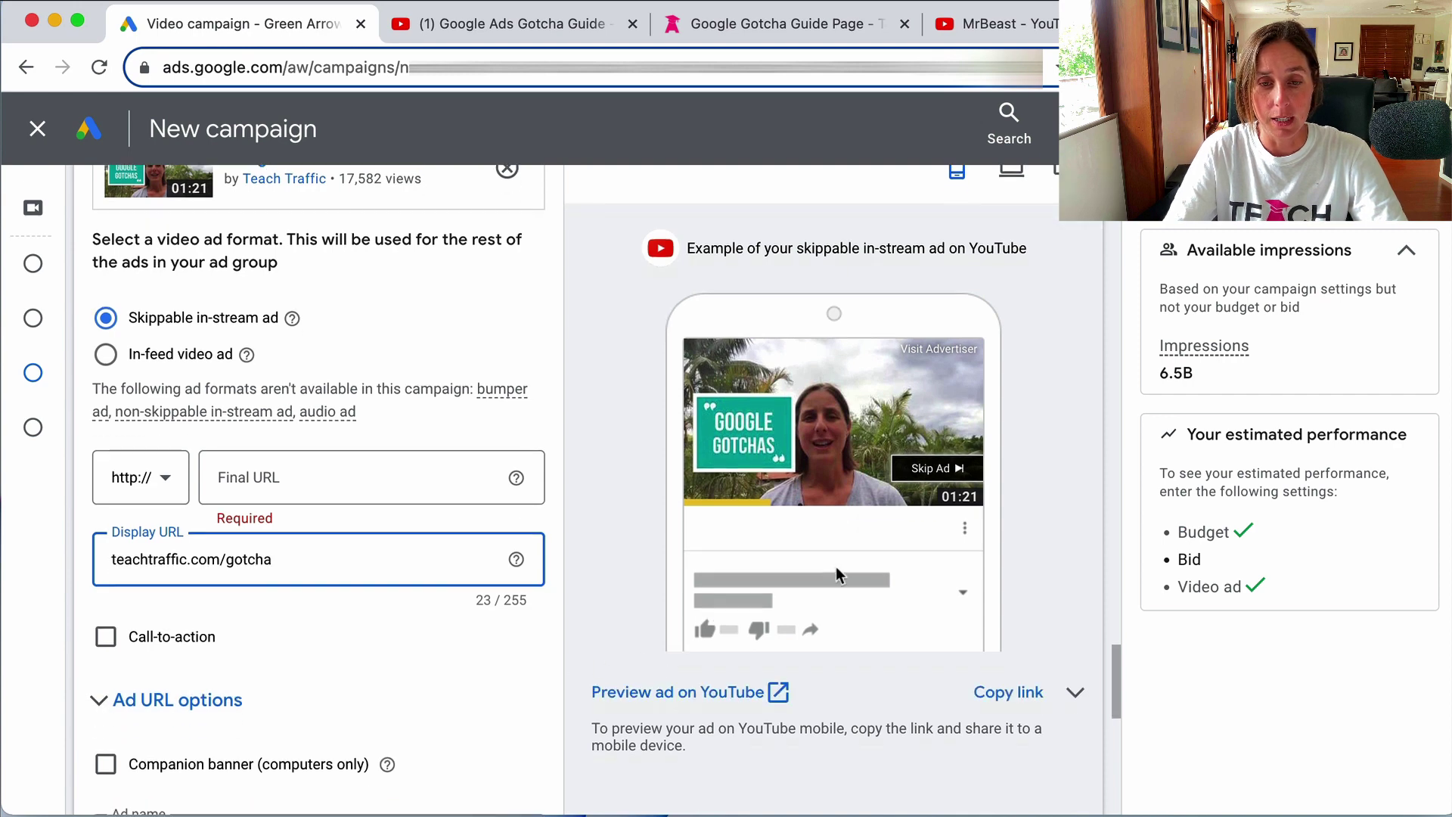
click(298, 477)
text(teachtraffic.com/gotcha)
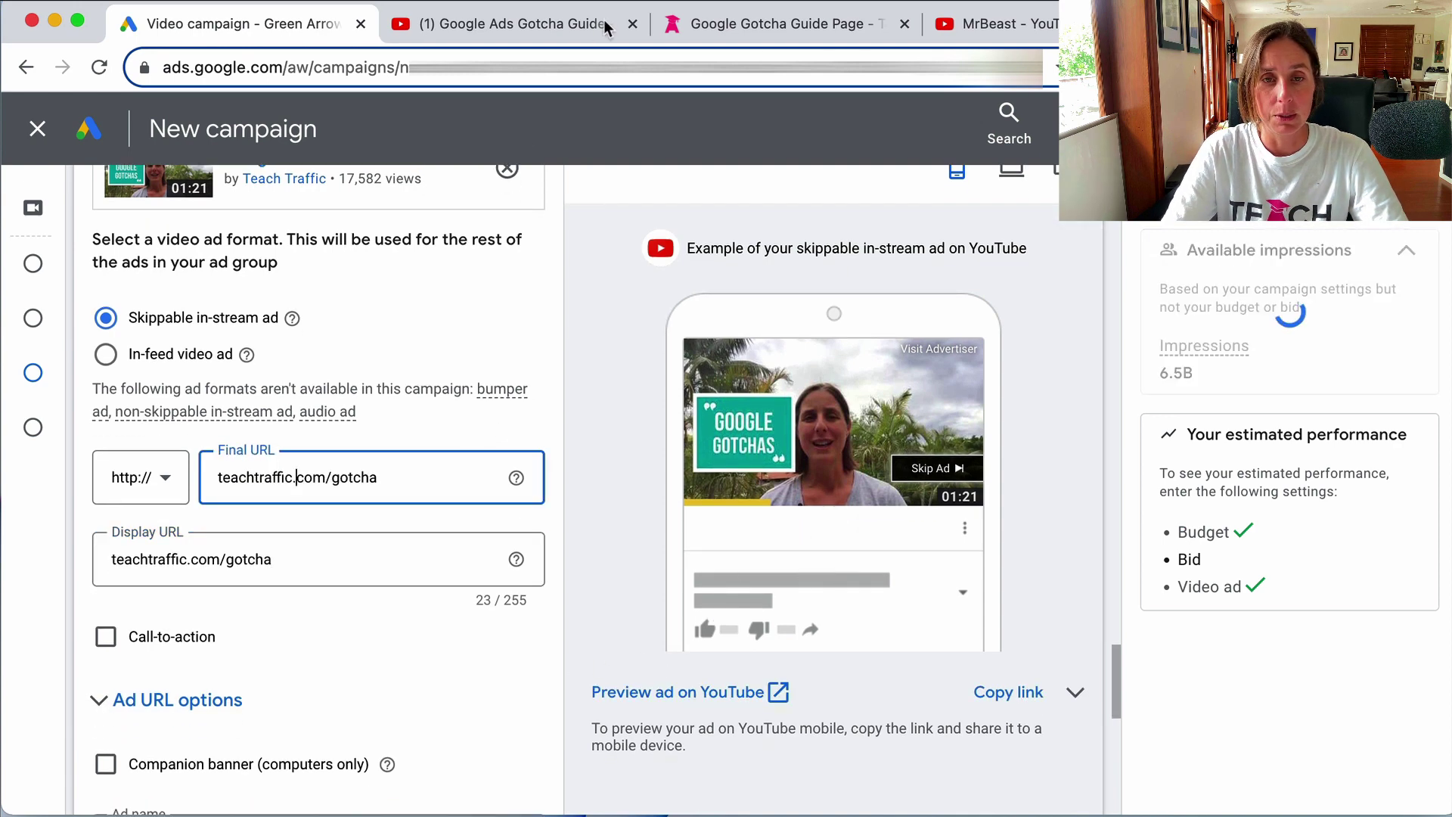
key(super+3)
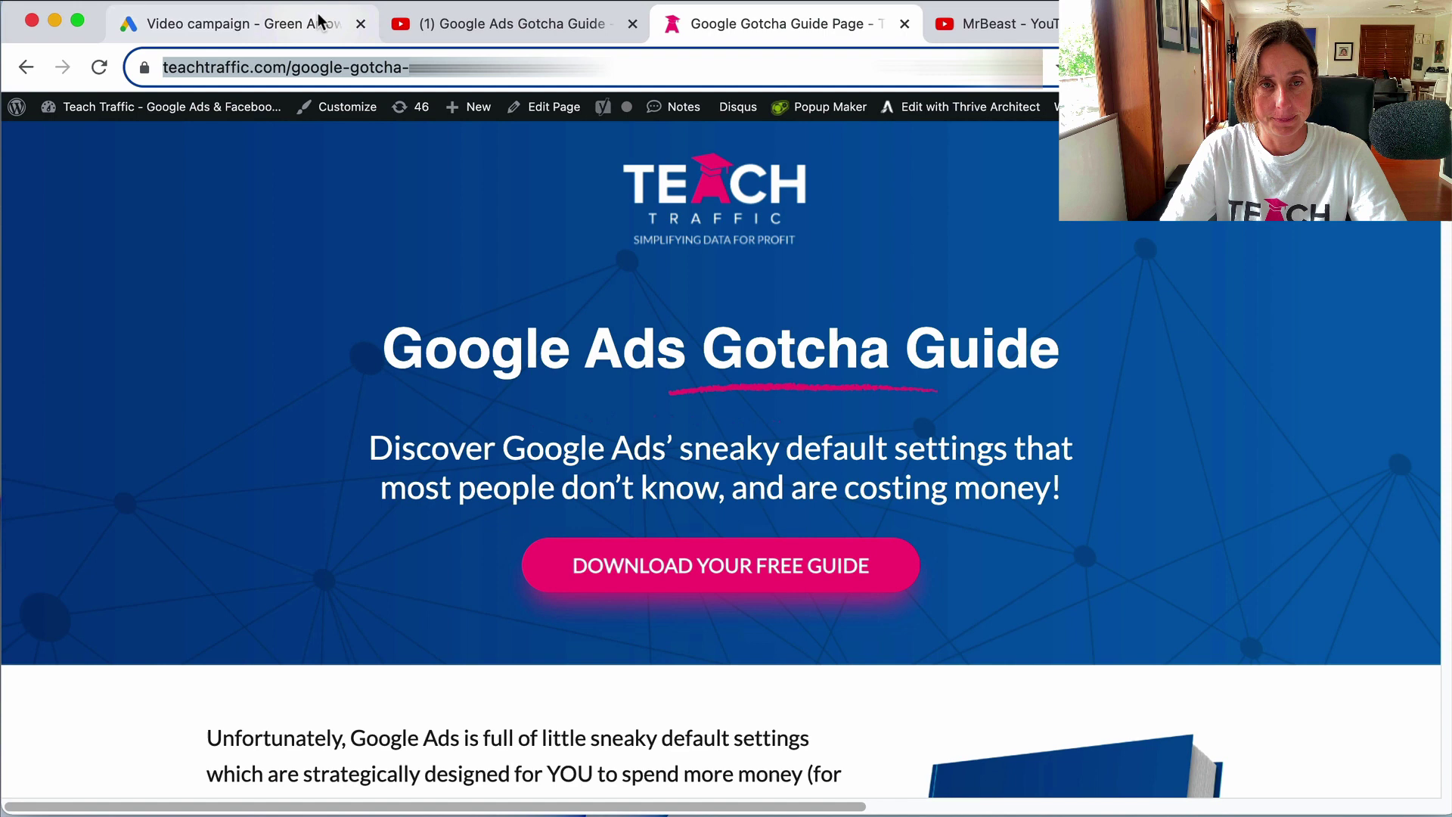
click(314, 22)
triple_click(432, 478)
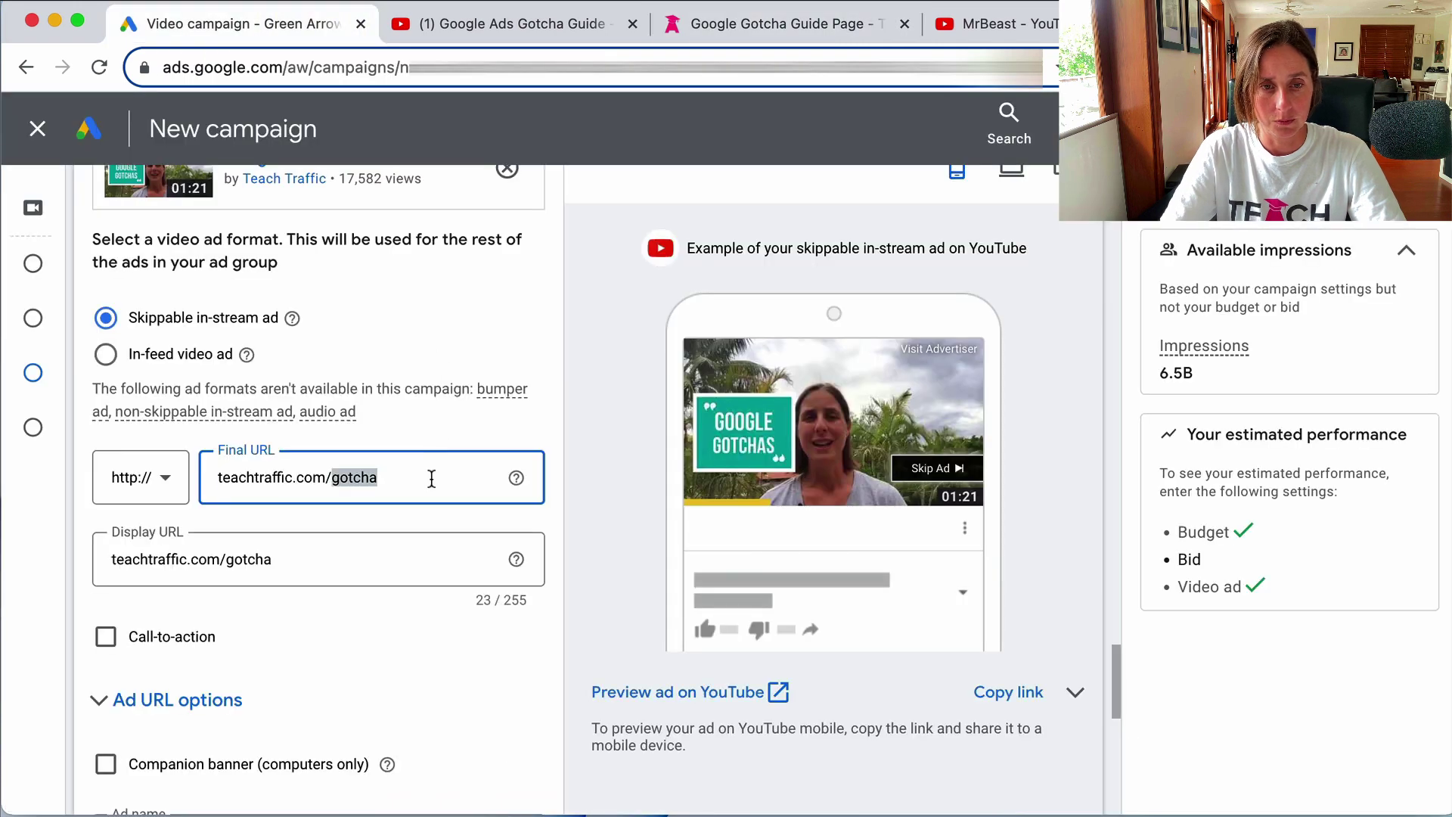
text(teachtraffic.com/google-gotcha-guide-page/)
click(182, 636)
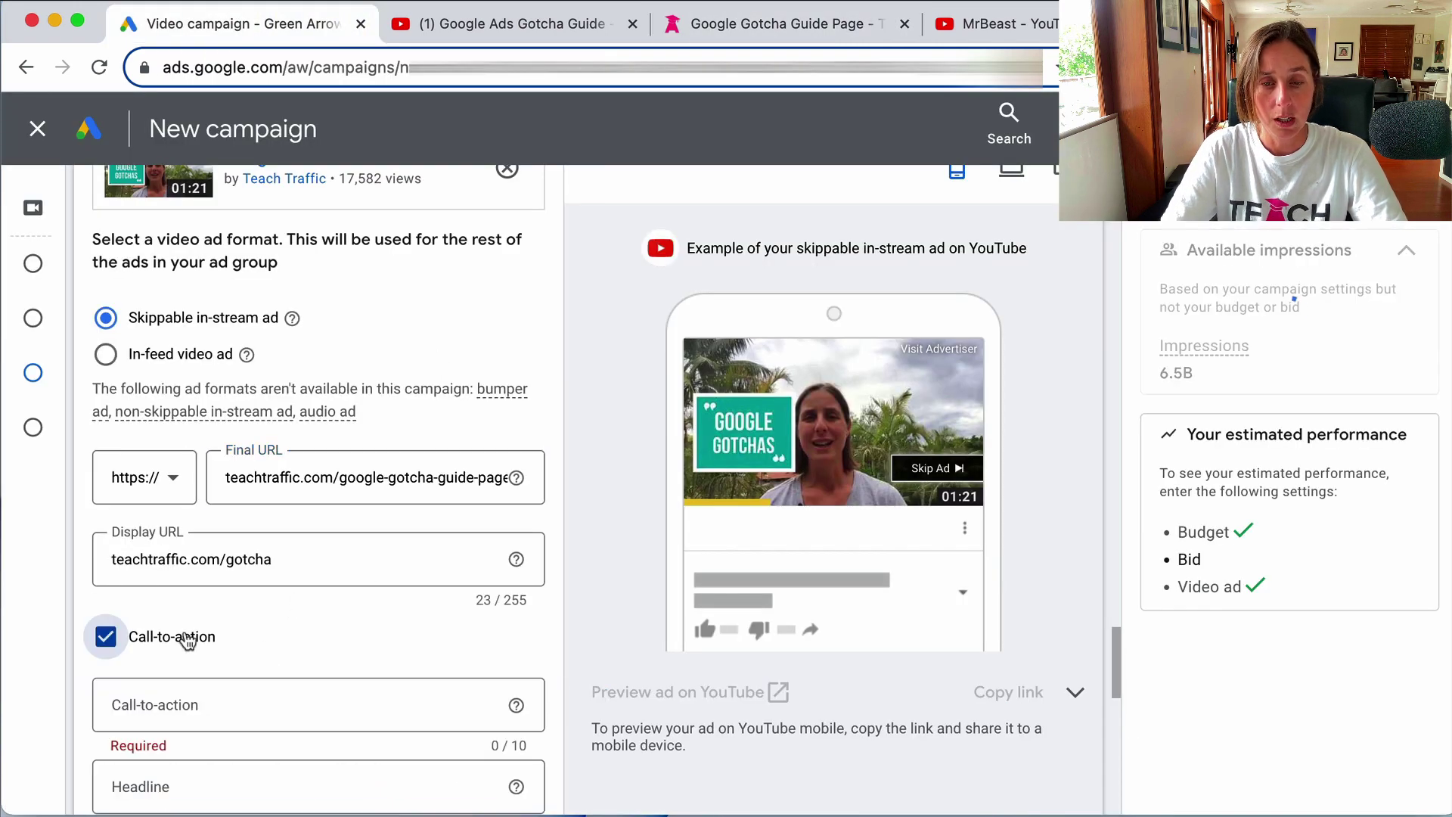
- Set the ad's call-to-action text to Download
scroll(256, 622, down, 1)
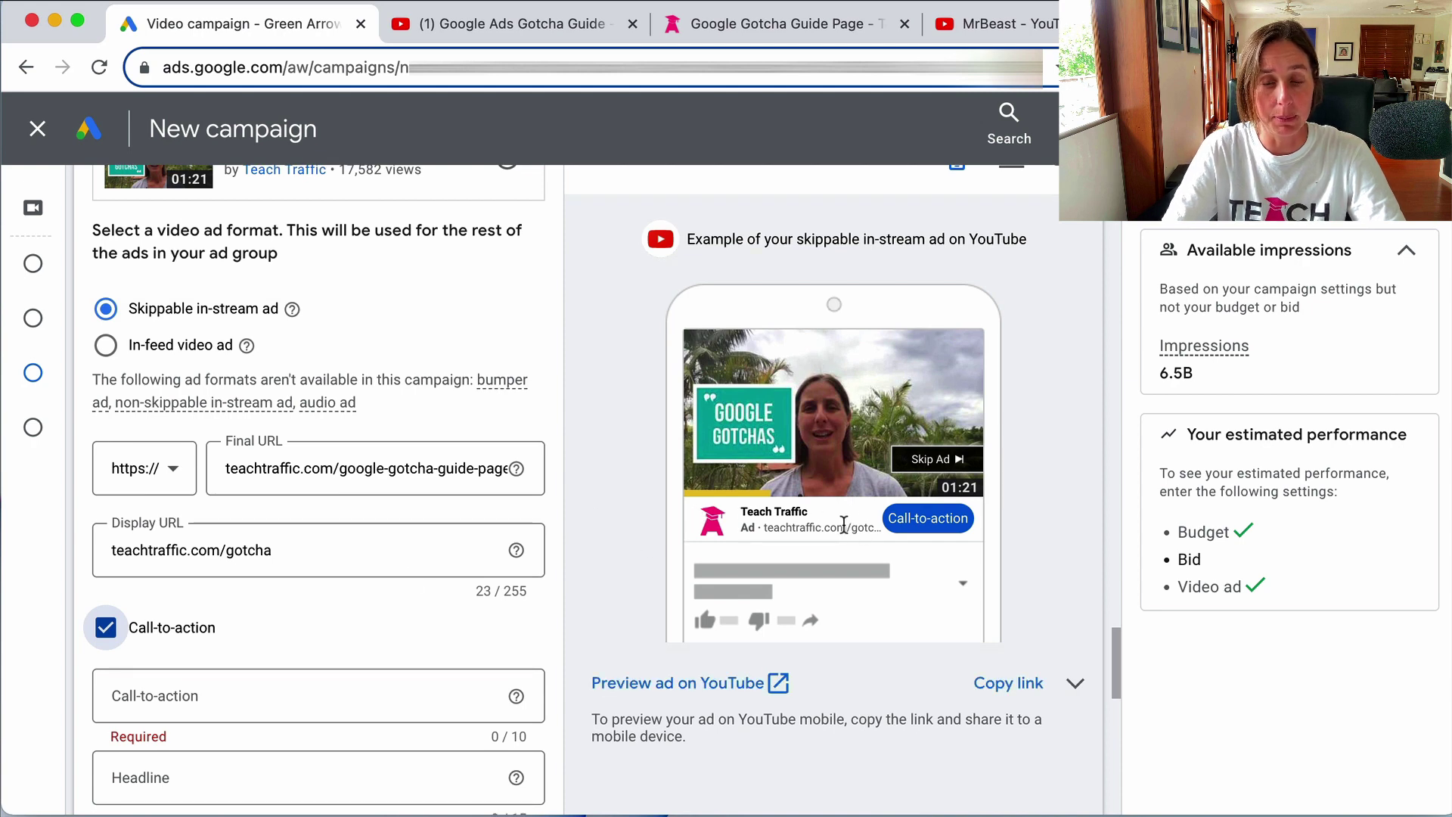
click(369, 693)
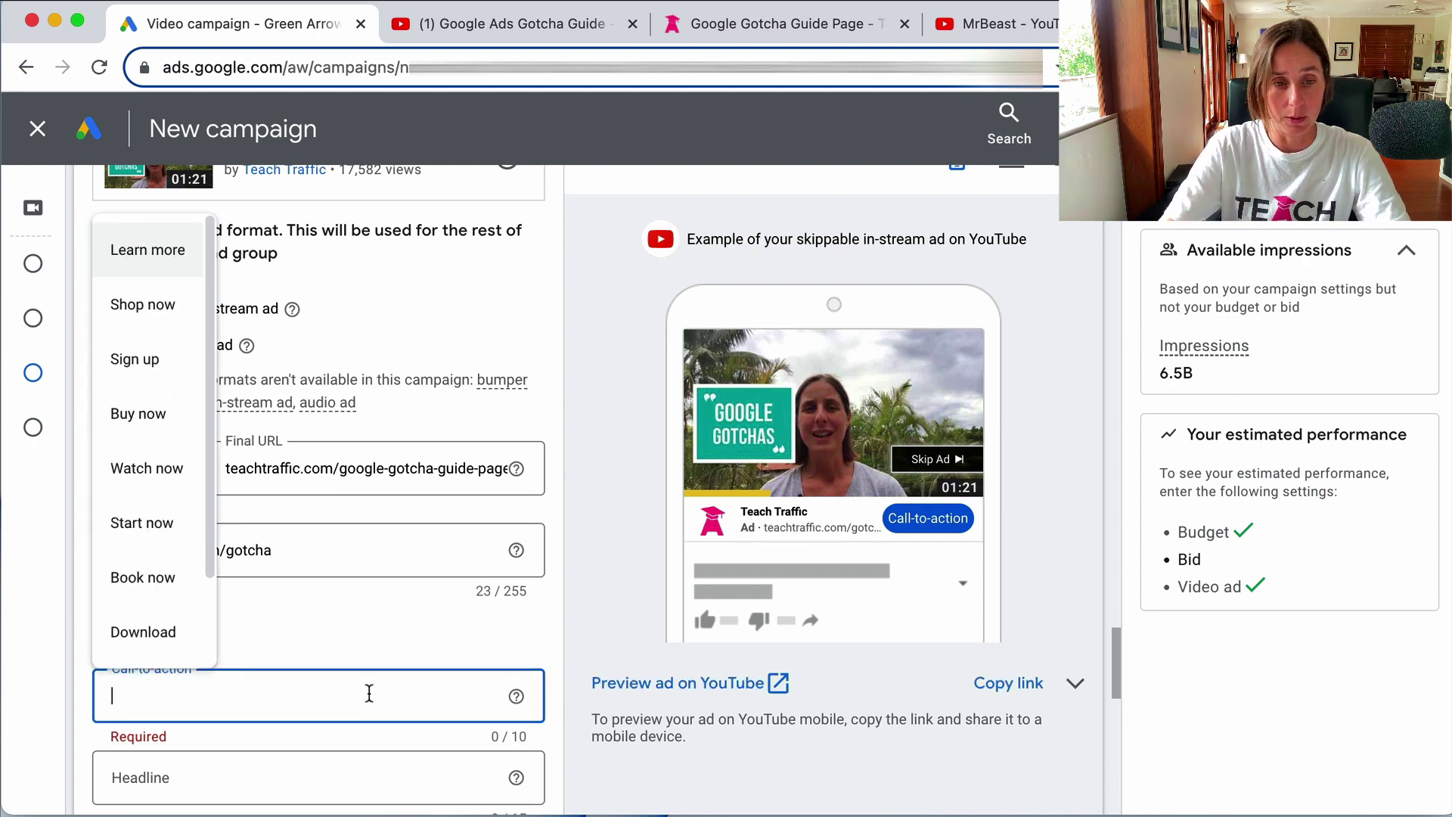
click(146, 633)
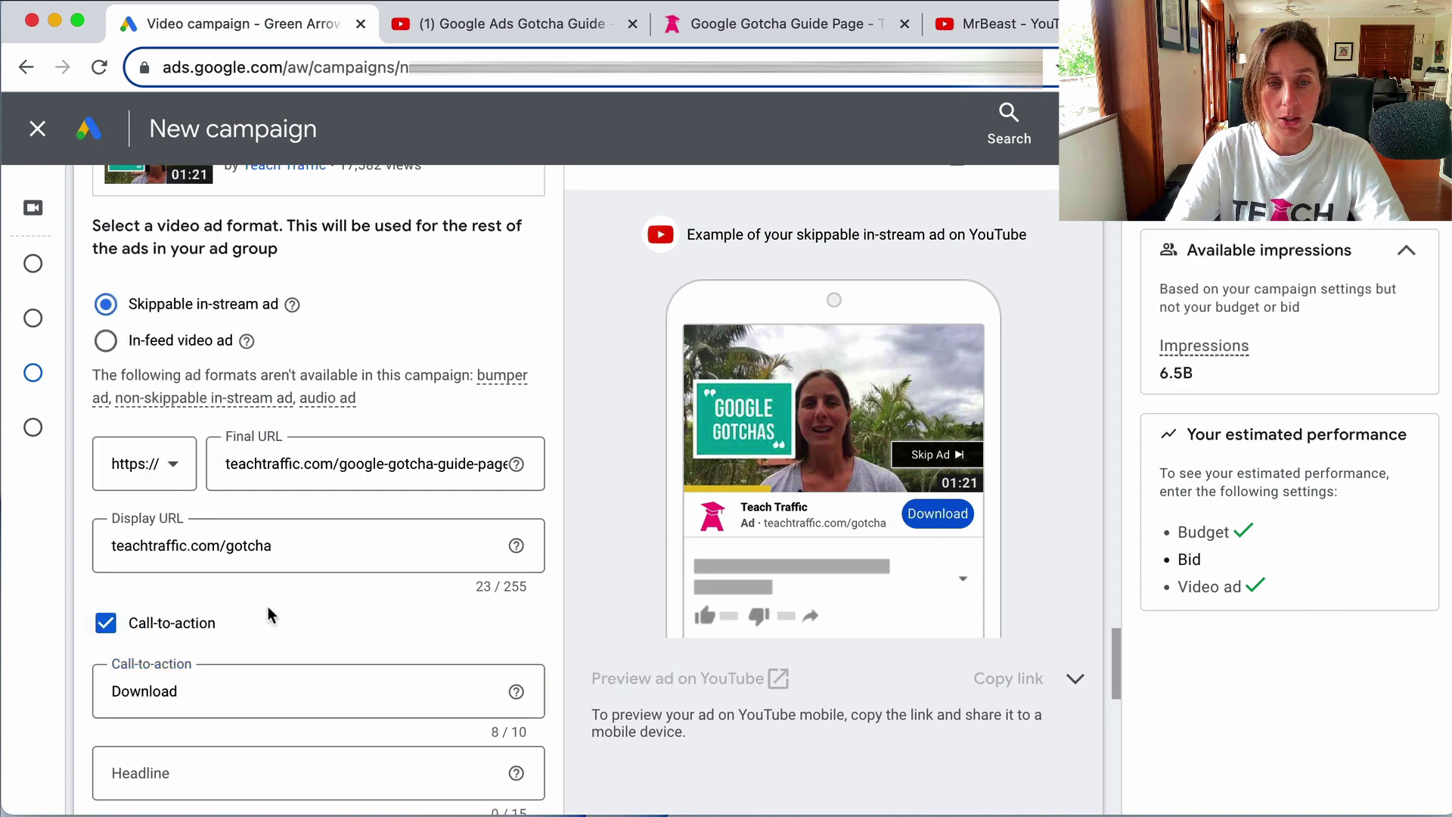
scroll(268, 606, down, 1)
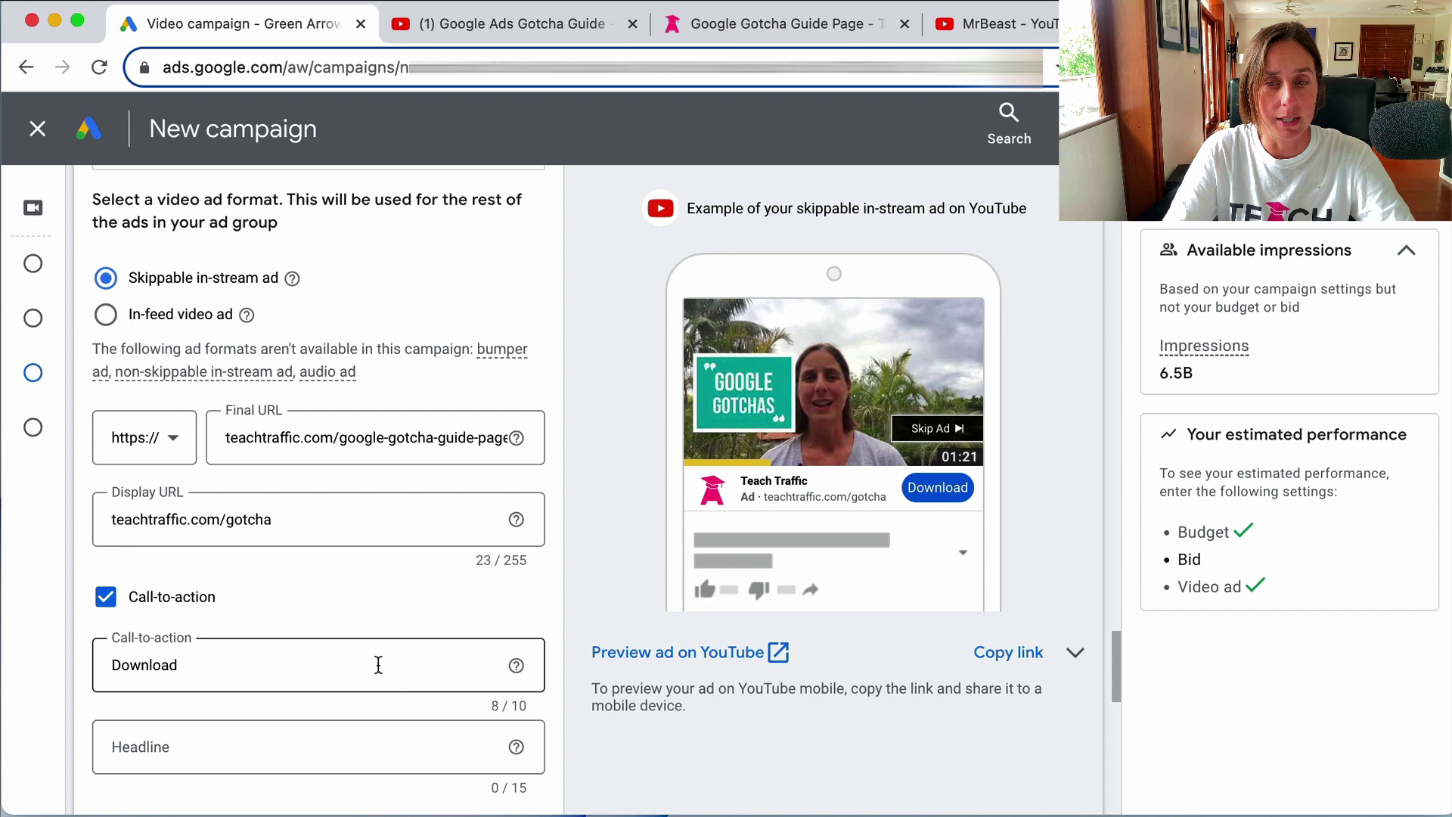
scroll(379, 664, down, 1)
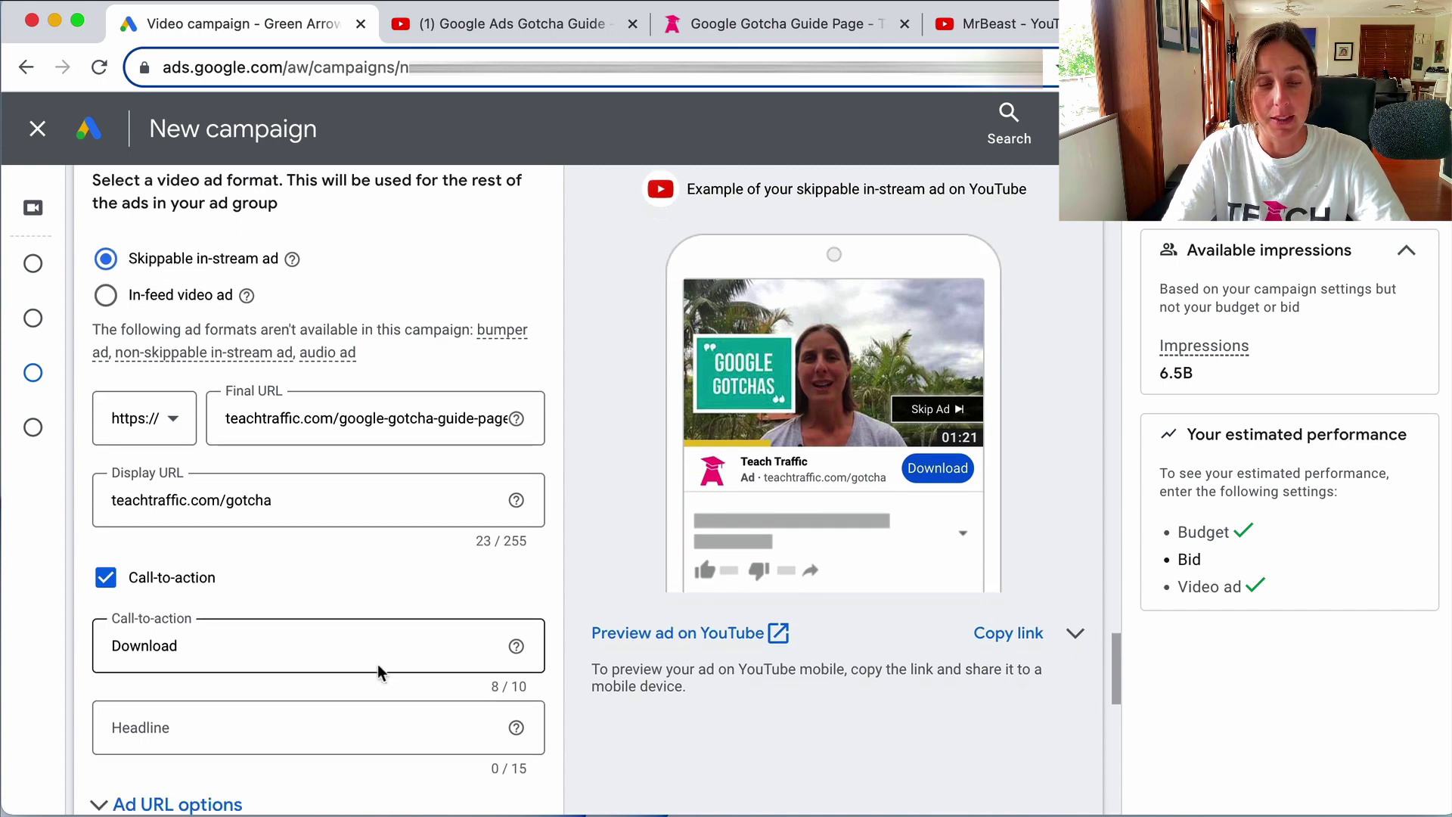
- Fill in the ad headline as Sneaky Settings
click(231, 725)
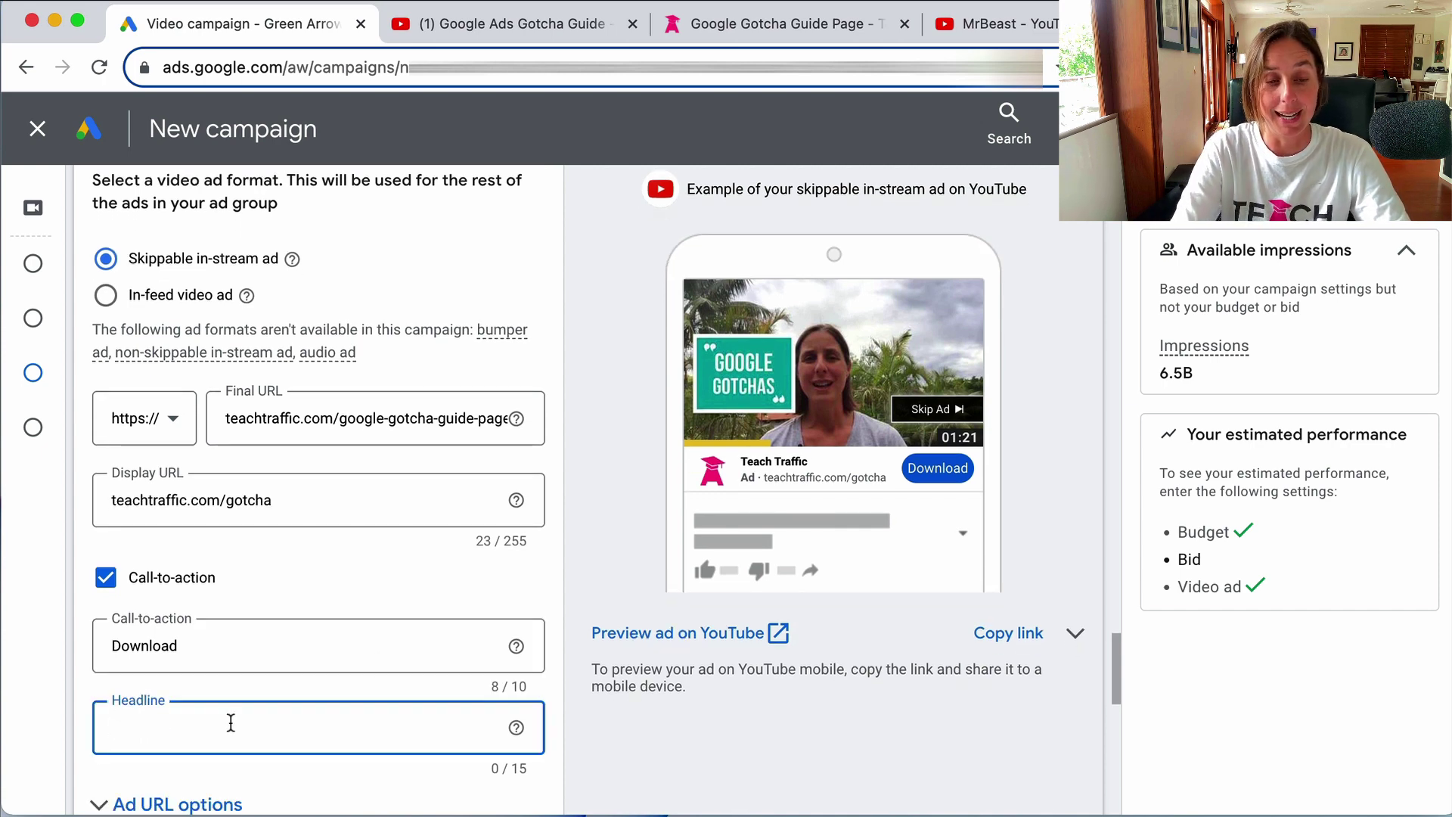
scroll(310, 633, down, 3)
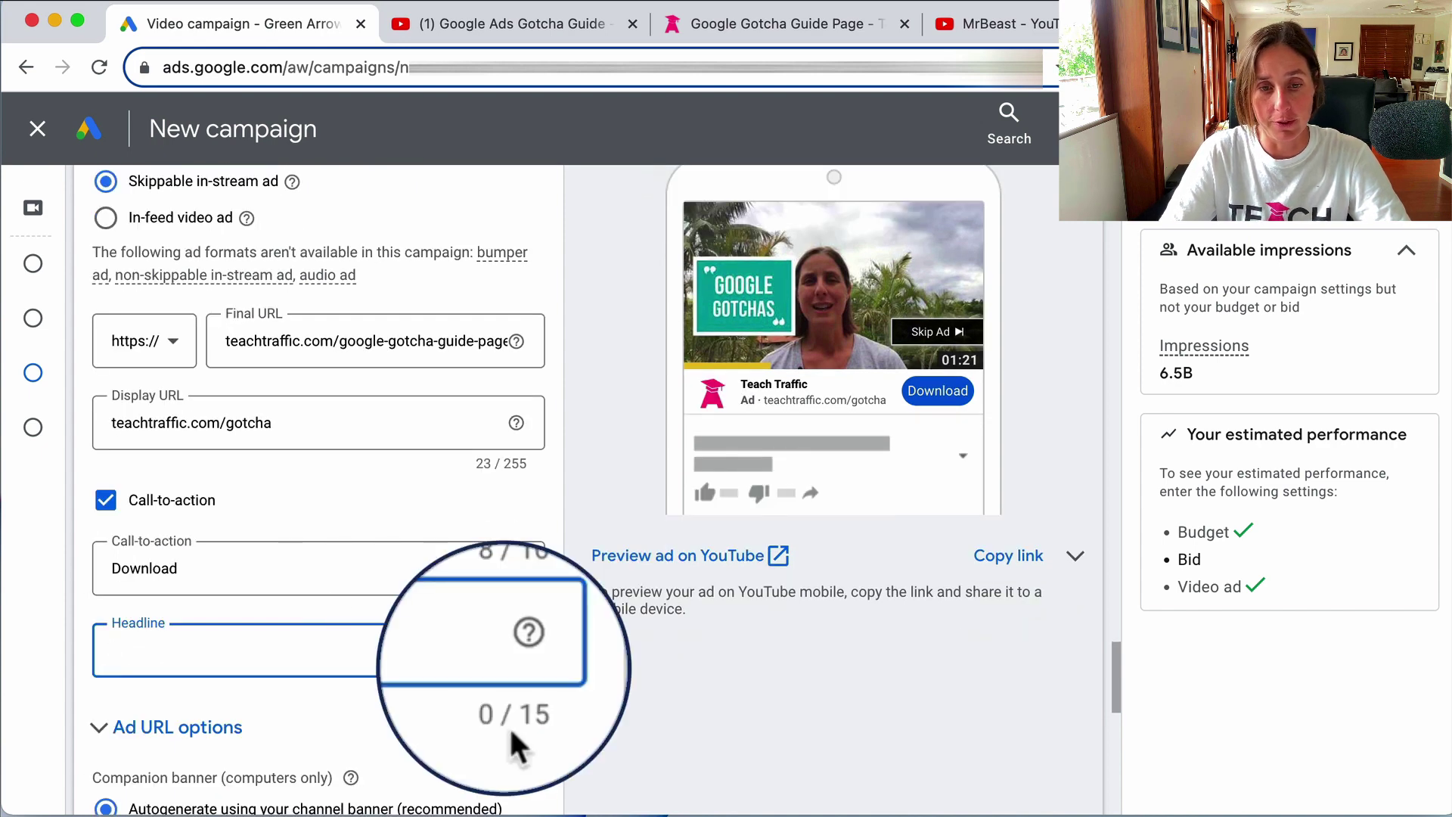
text(Sneaky Settings)
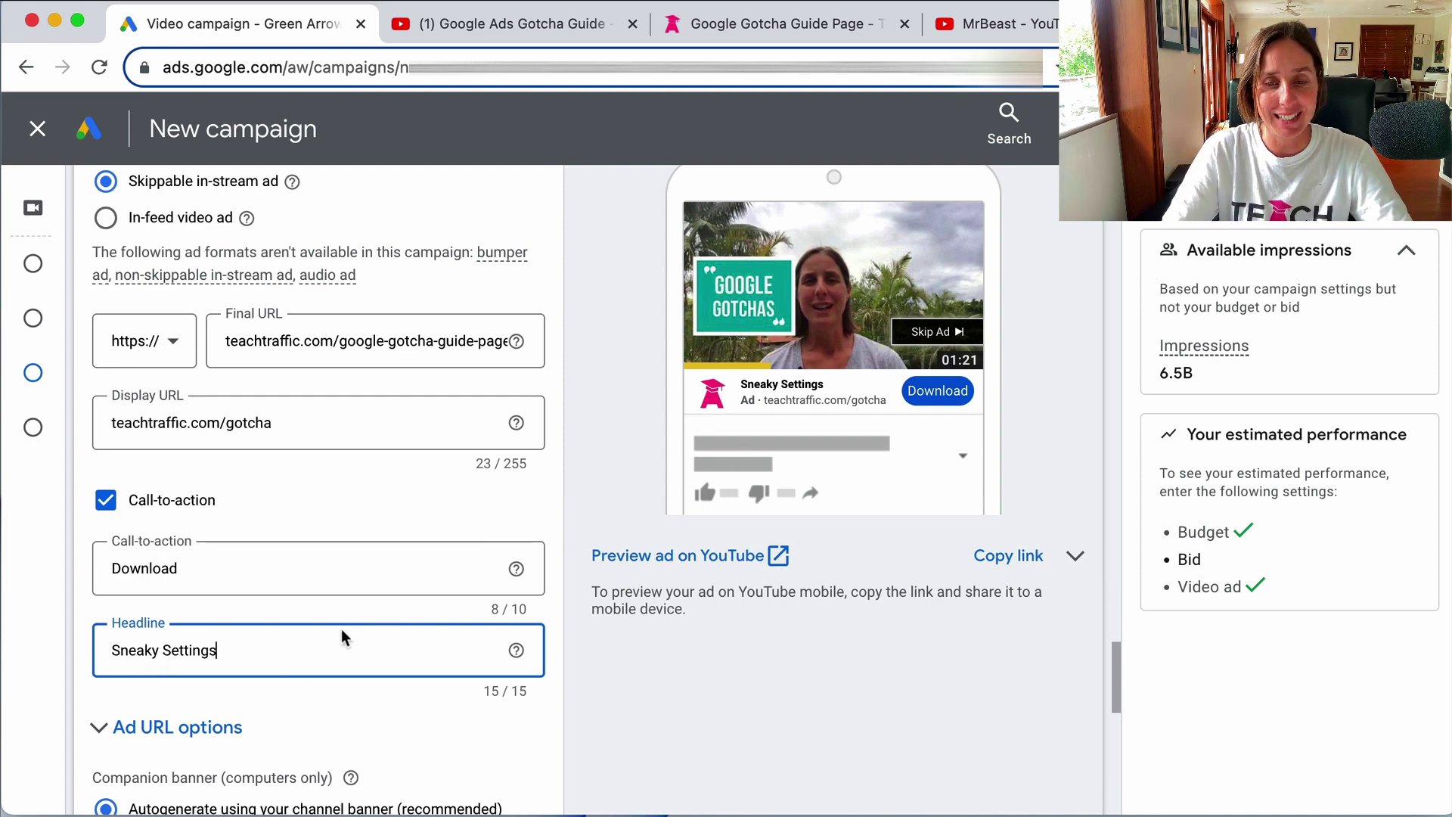
scroll(341, 630, down, 5)
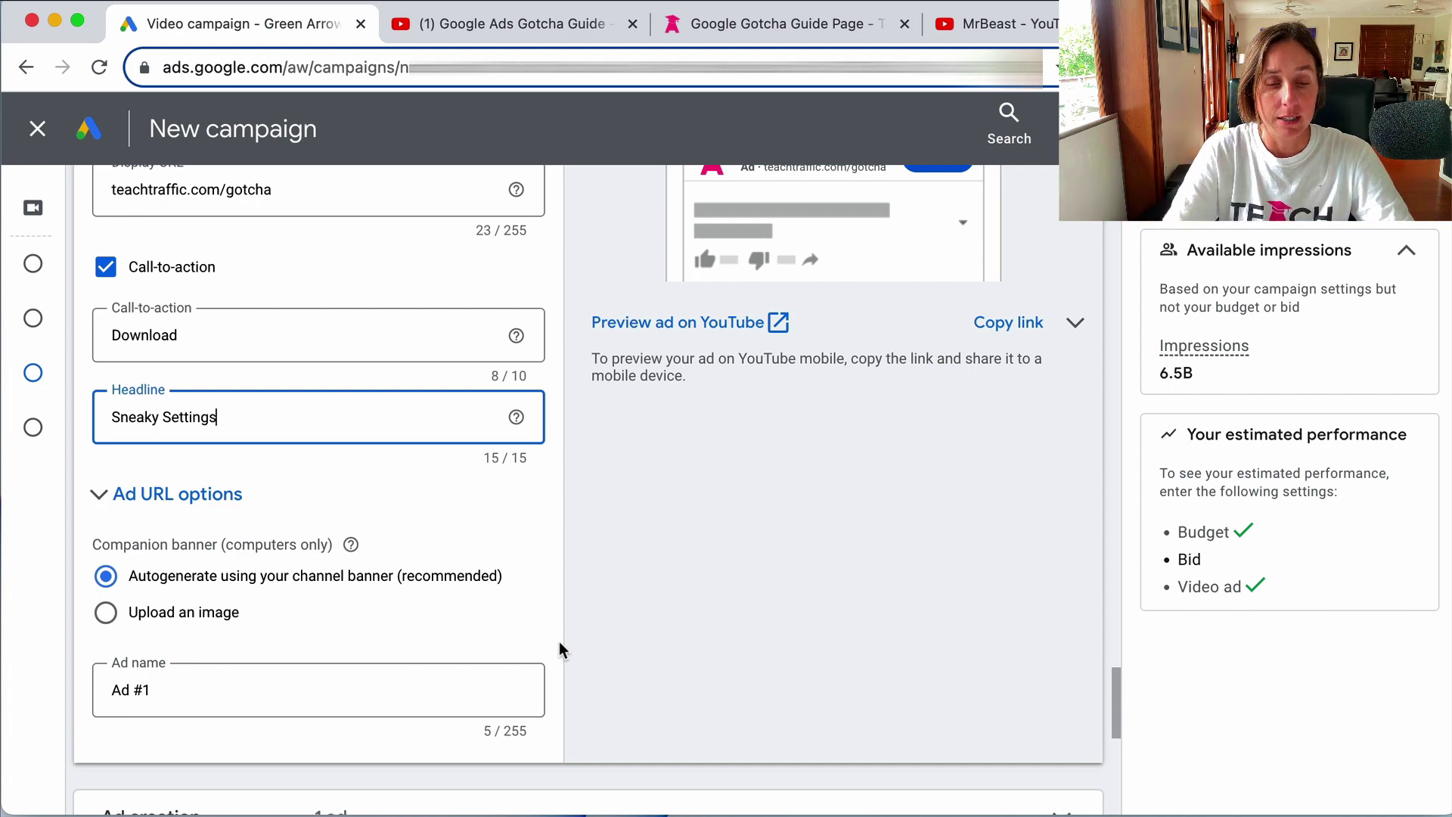
scroll(352, 525, down, 5)
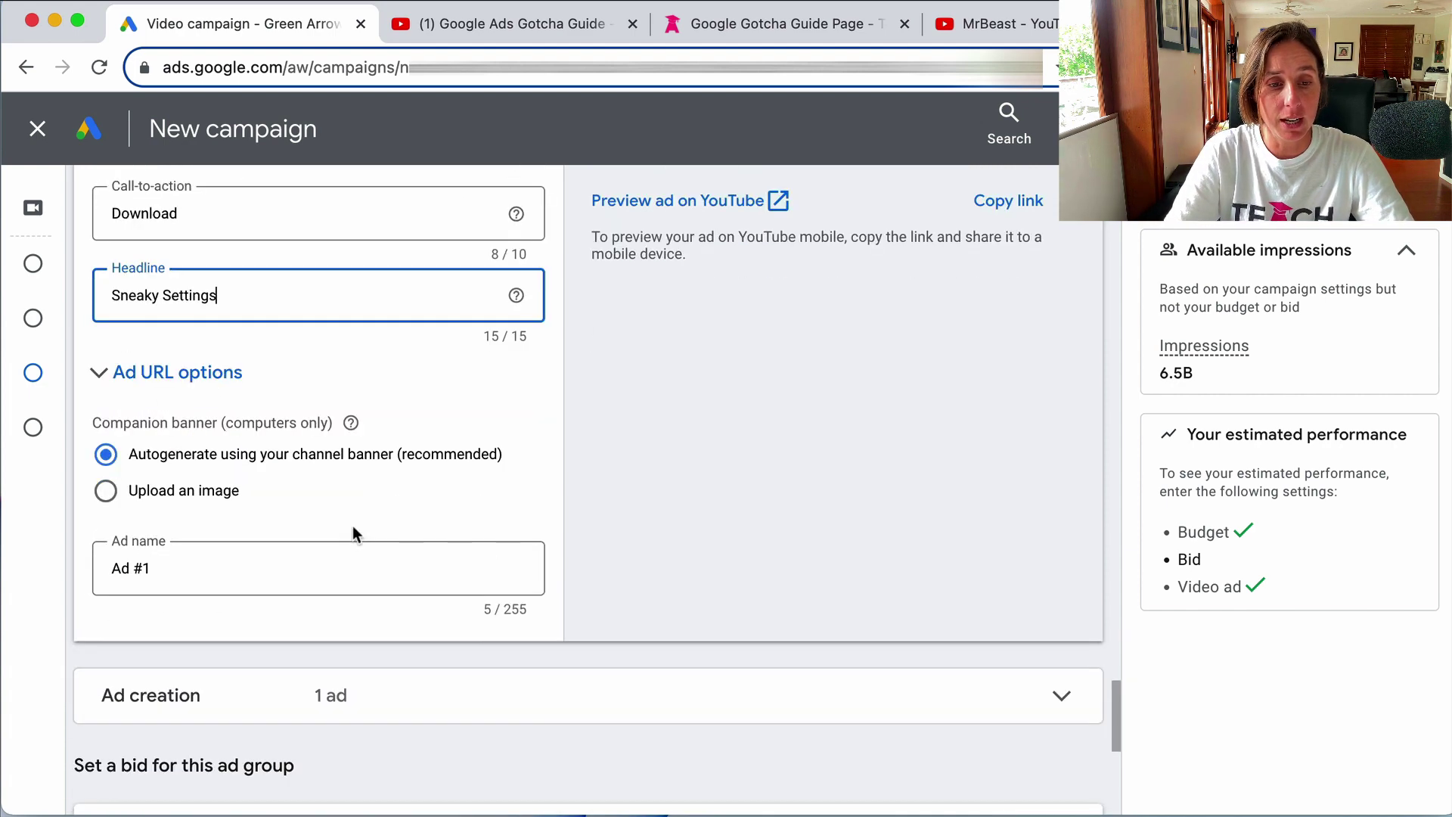
- Enter a maximum CPV bid of 0.10 (A$0.10), bringing up 2.5K–4.9K estimated views
click(367, 571)
scroll(846, 588, down, 3)
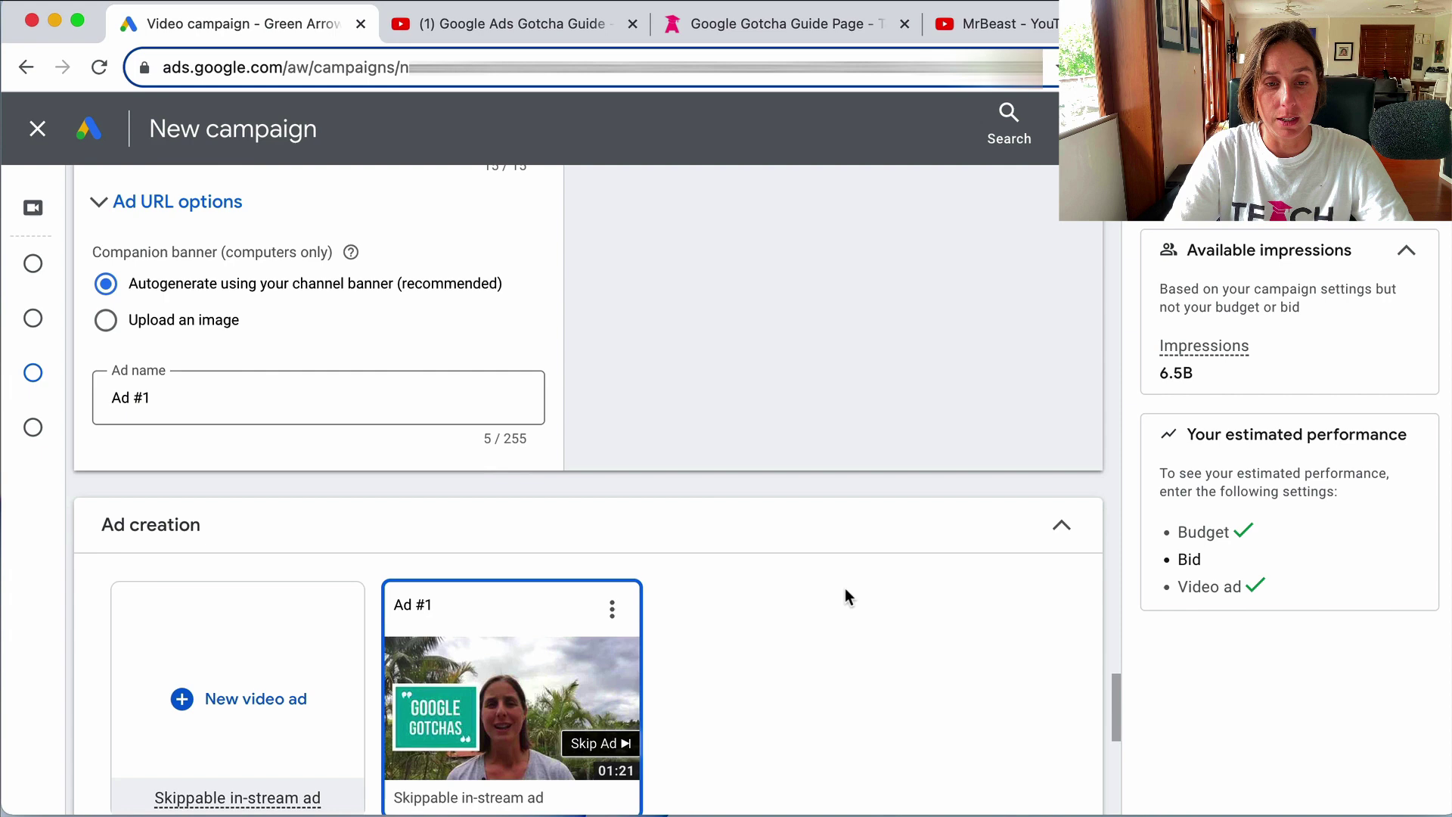
scroll(824, 522, down, 8)
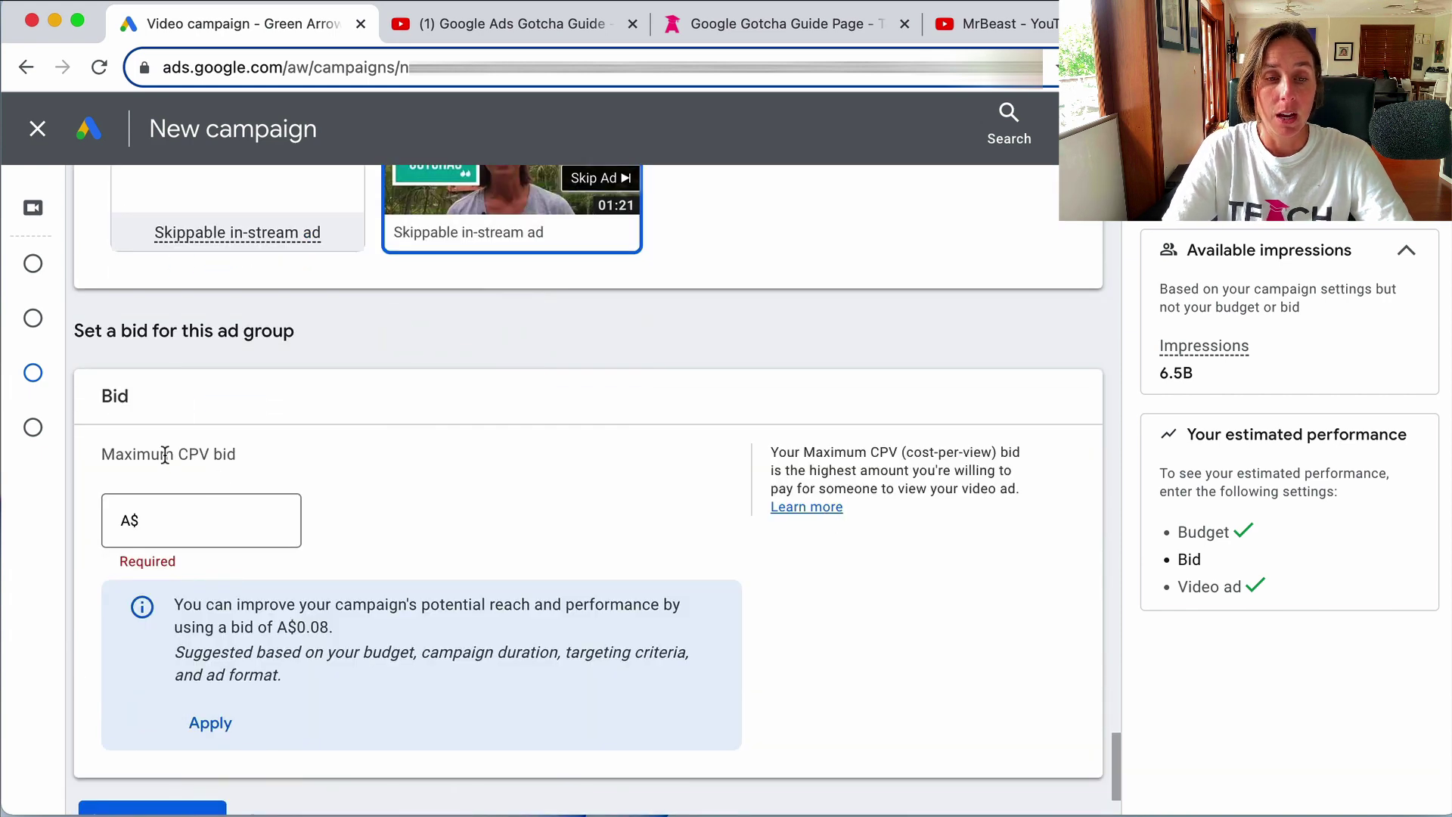
click(207, 525)
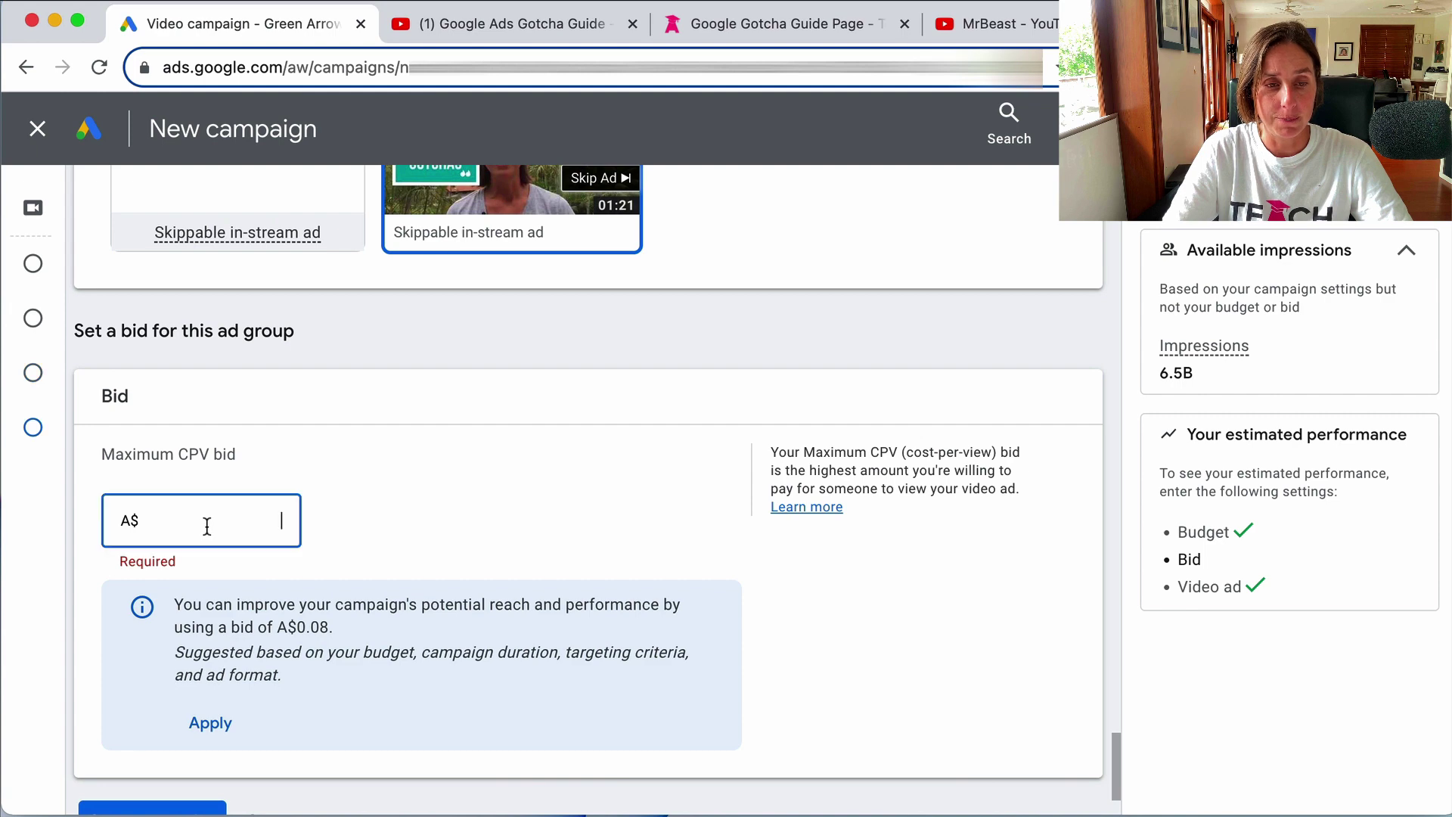
text(0.10)
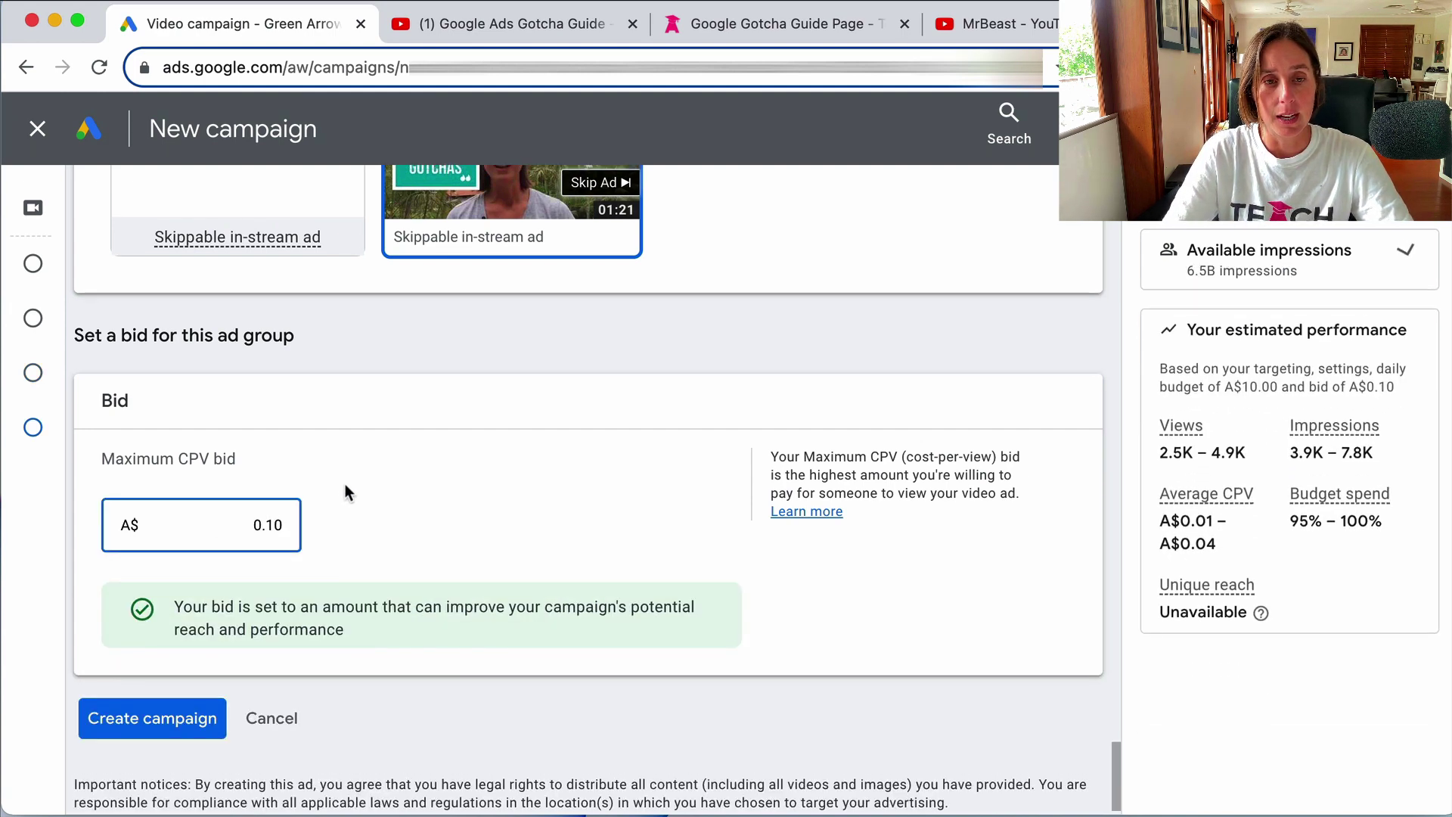
scroll(345, 483, up, 4)
scroll(345, 491, down, 2)
scroll(386, 544, down, 3)
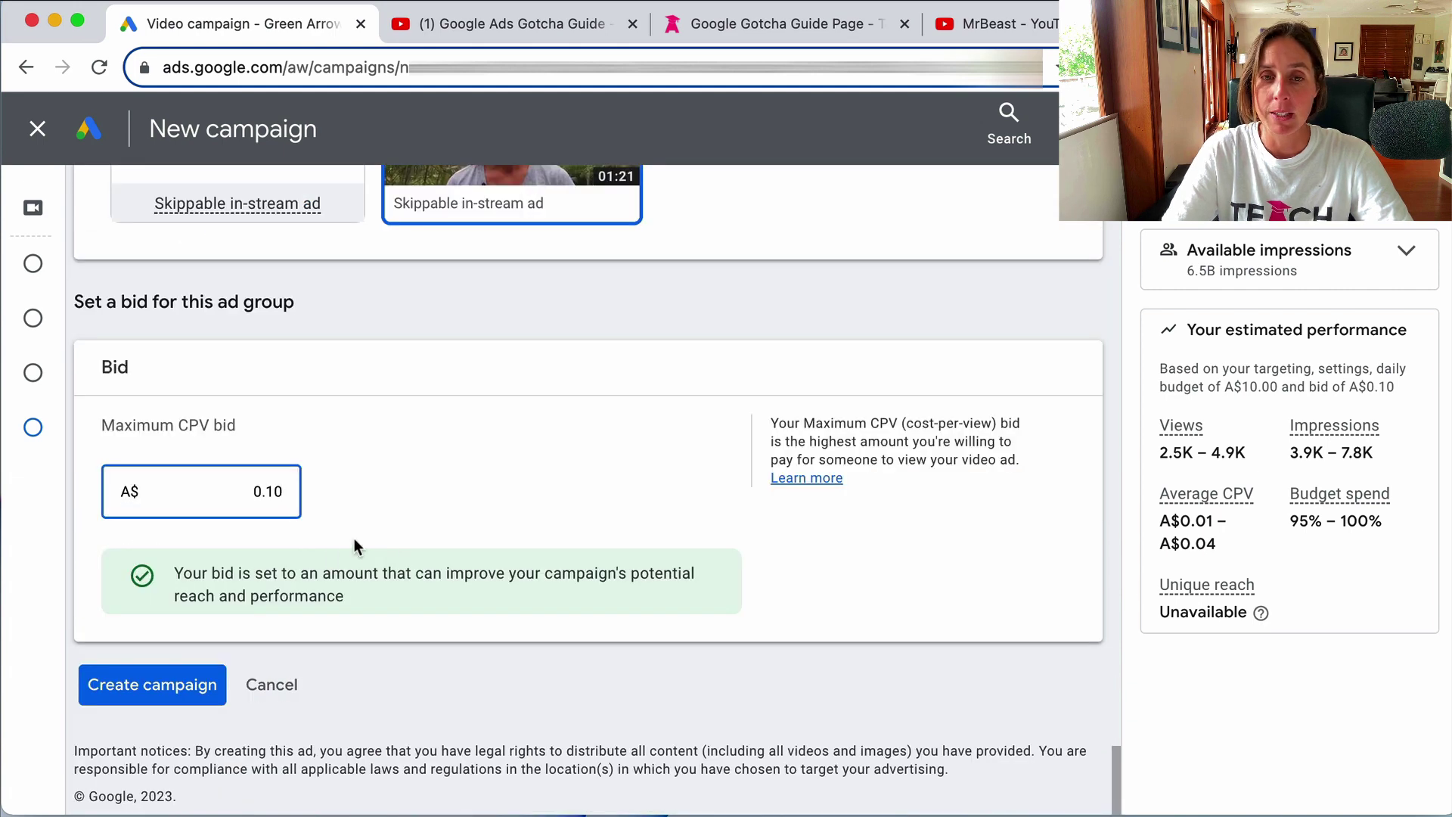